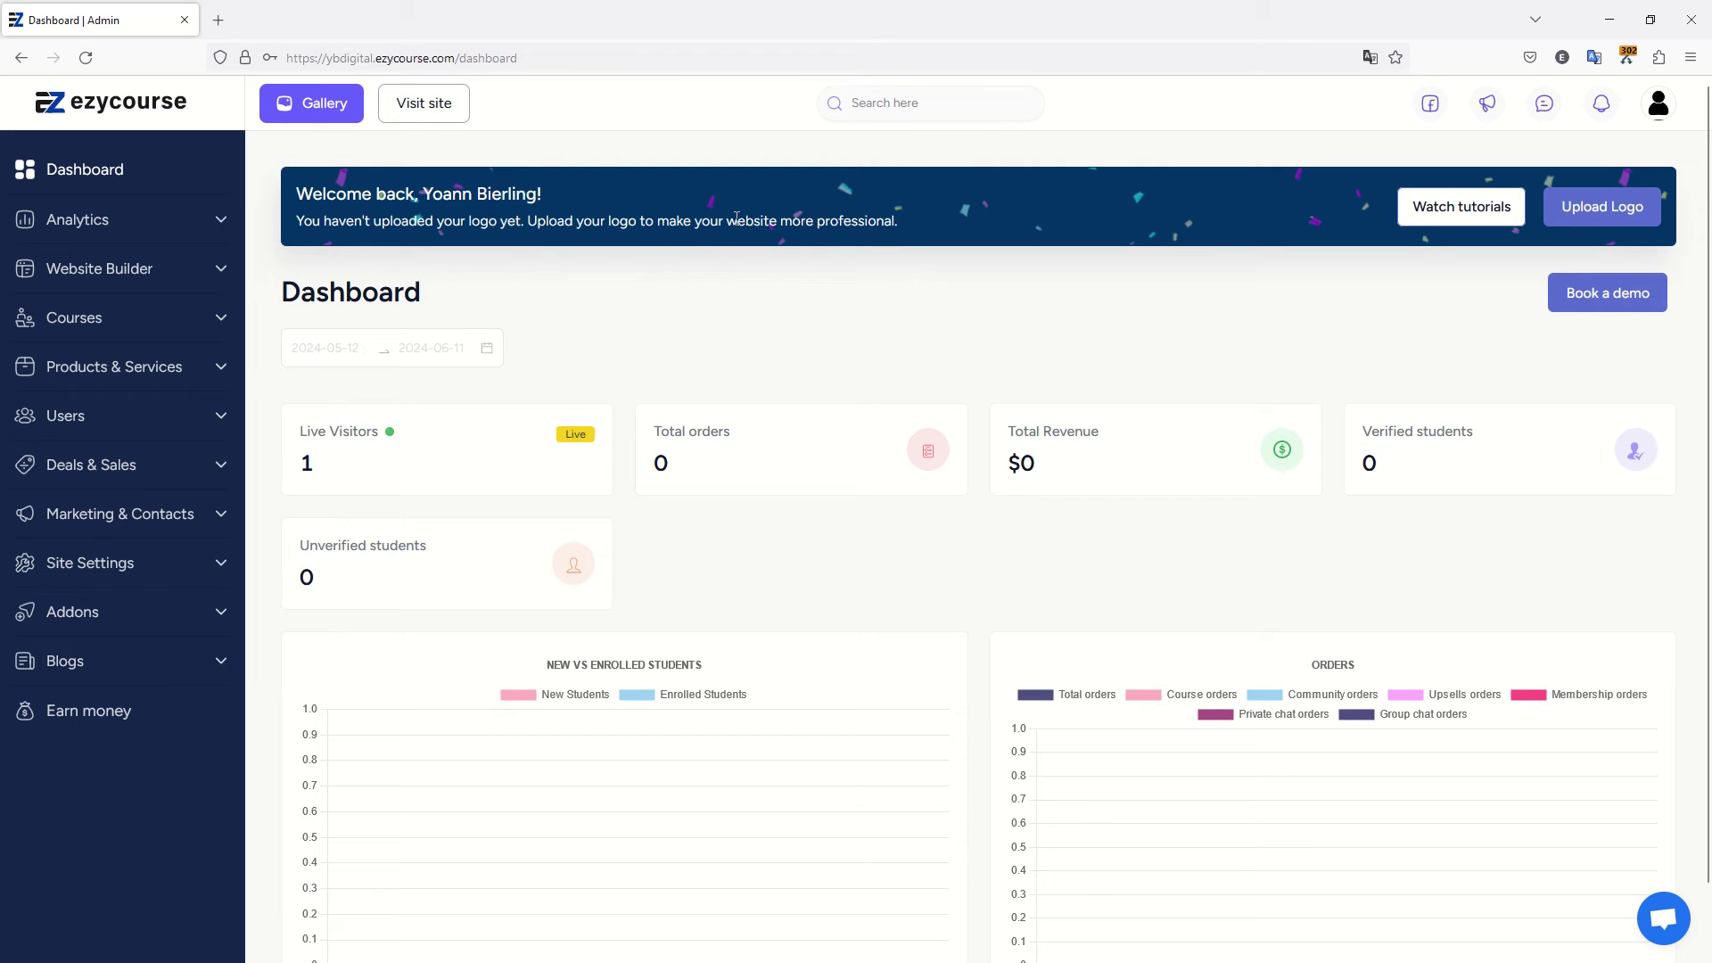
# Open the All courses list, showing the published Excel 365 Basics course.
pyautogui.click(116, 320)
pyautogui.click(106, 357)
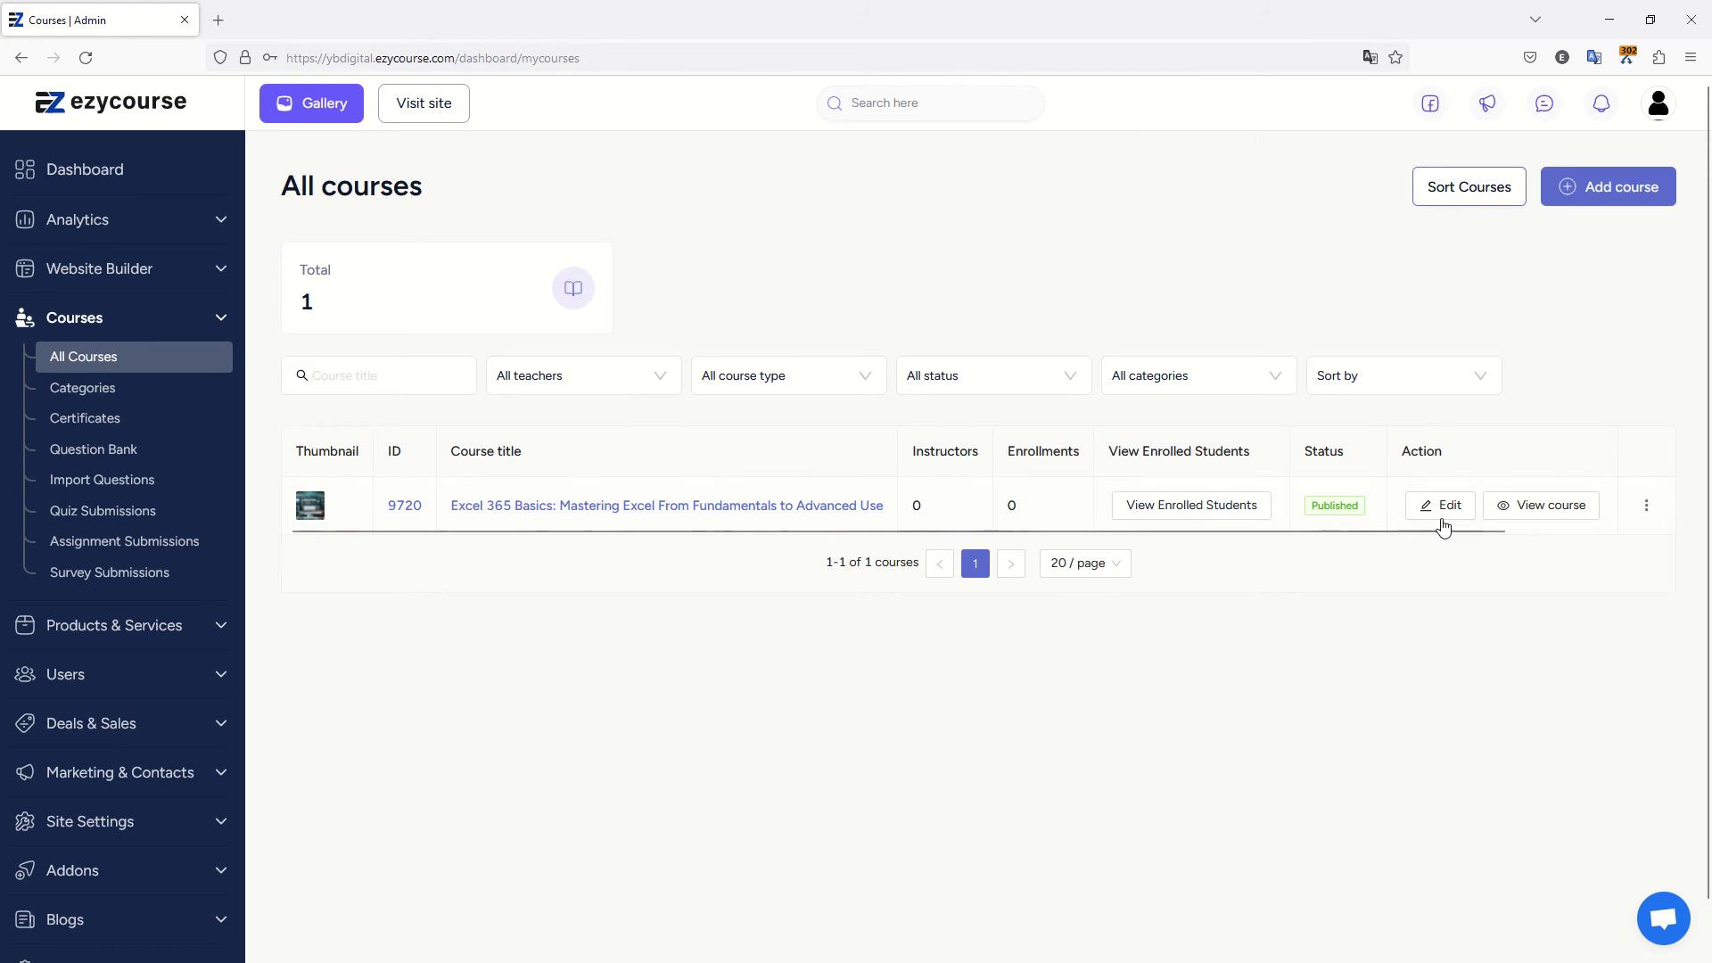
# Open the Excel 365 Basics course's public page.
pyautogui.click(1574, 519)
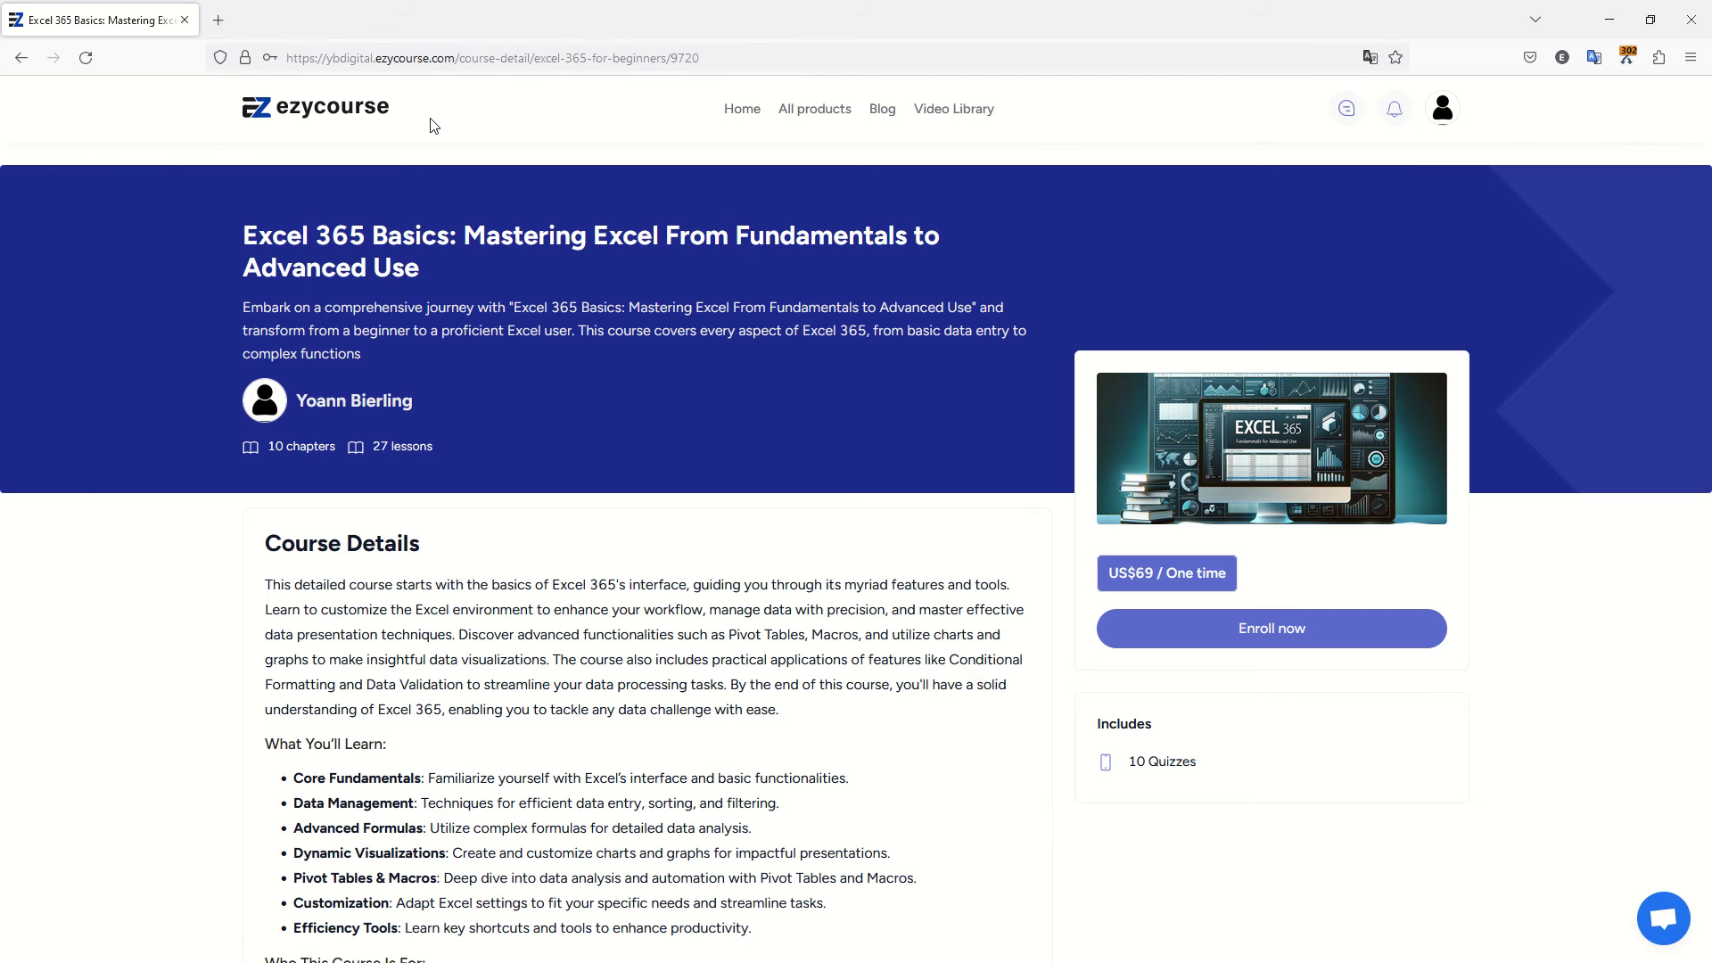
pyautogui.moveTo(454, 59); pyautogui.dragTo(286, 57)
pyautogui.press('Escape')
# Scroll down the course page, highlighting the short description, instructor, and chapter and lesson counts.
pyautogui.moveTo(245, 239); pyautogui.dragTo(547, 286)
pyautogui.moveTo(312, 306); pyautogui.dragTo(608, 360)
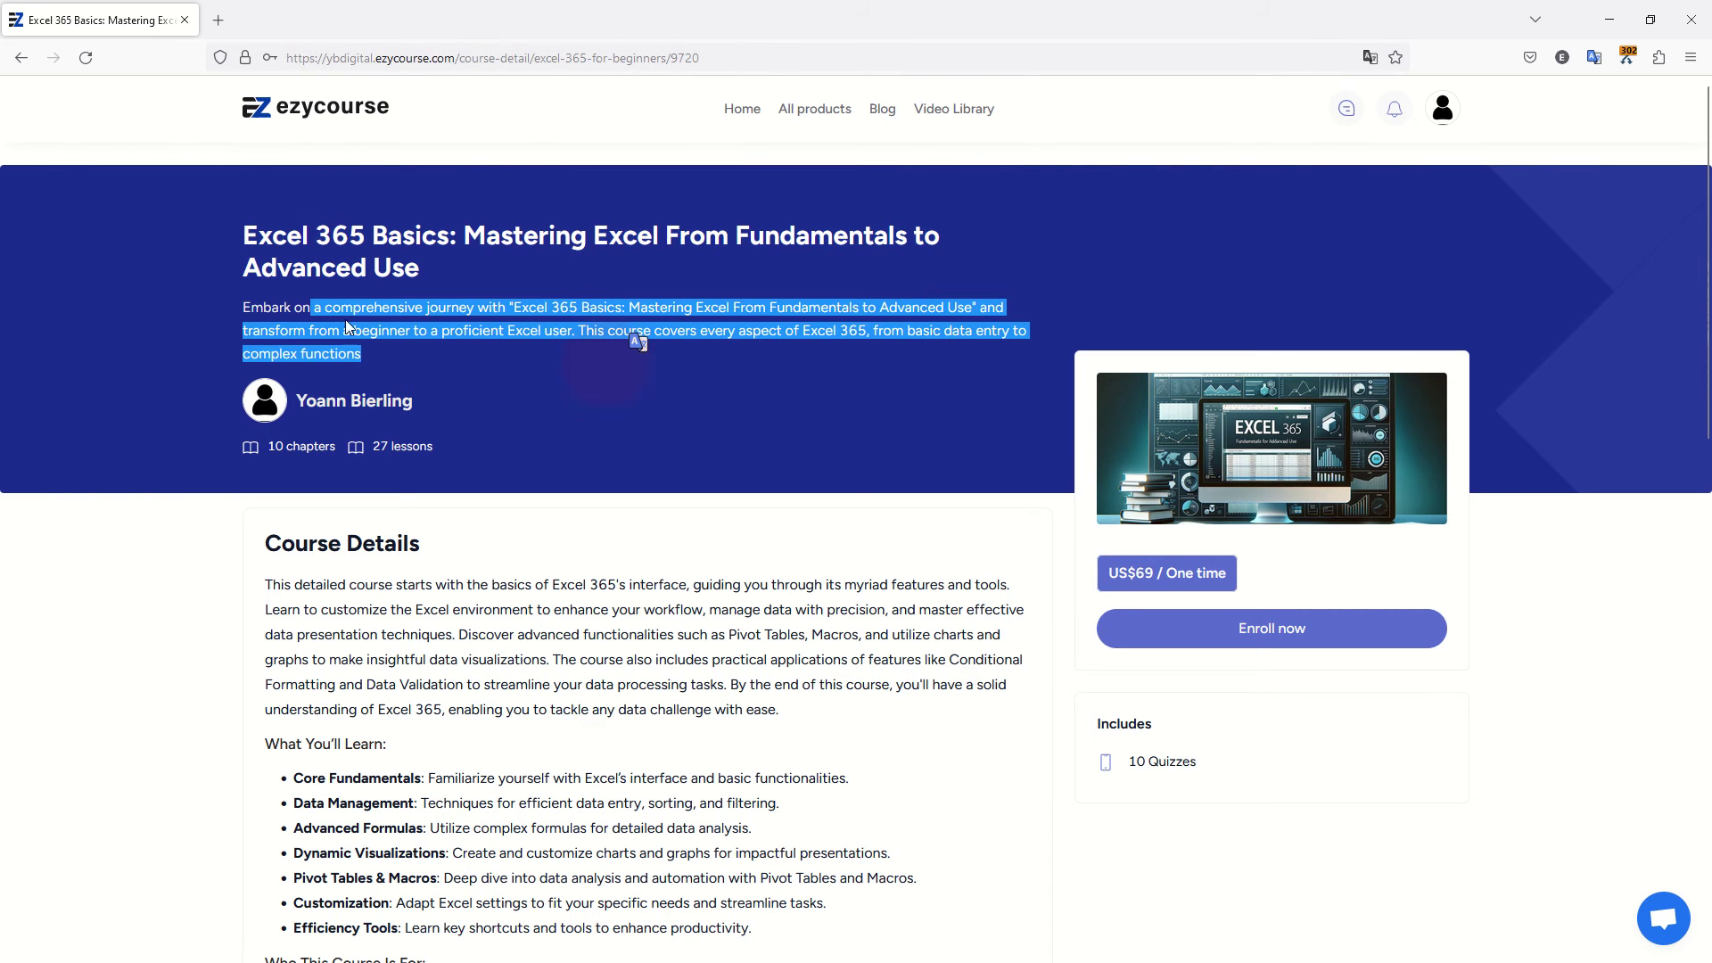
pyautogui.moveTo(296, 403); pyautogui.dragTo(453, 406)
pyautogui.scroll(-2, 269, 280)
pyautogui.moveTo(260, 272); pyautogui.dragTo(425, 261)
pyautogui.scroll(-2, 546, 313)
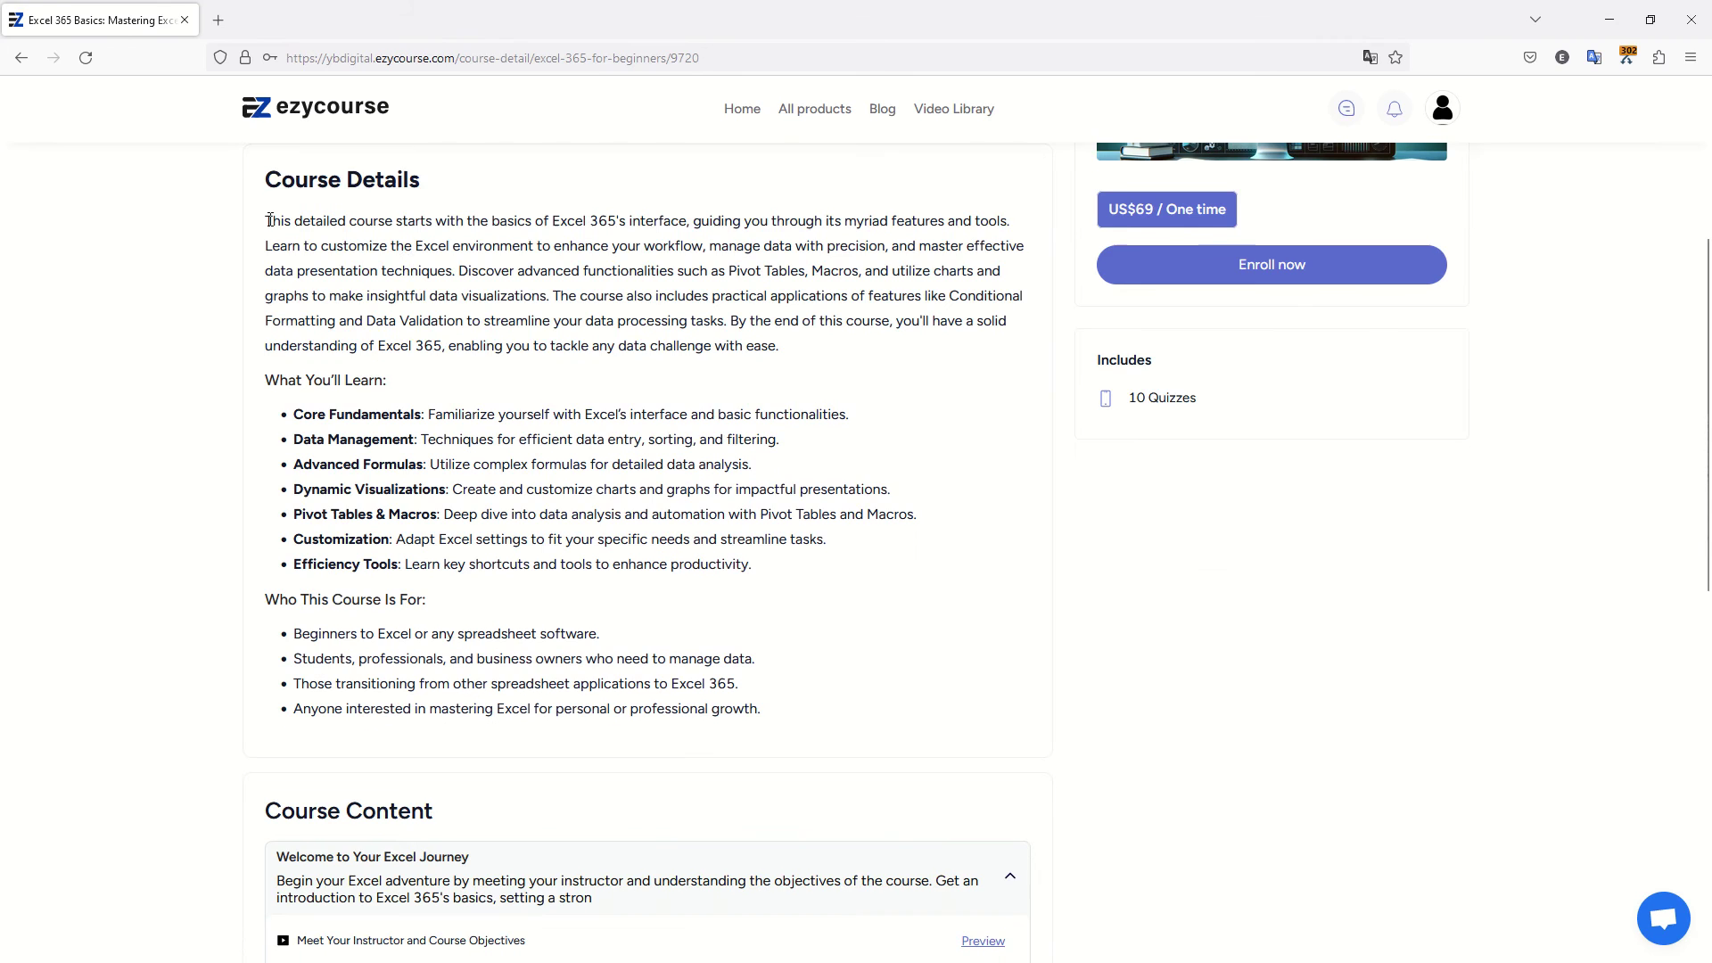
pyautogui.moveTo(282, 180); pyautogui.dragTo(716, 685)
pyautogui.scroll(-6, 570, 440)
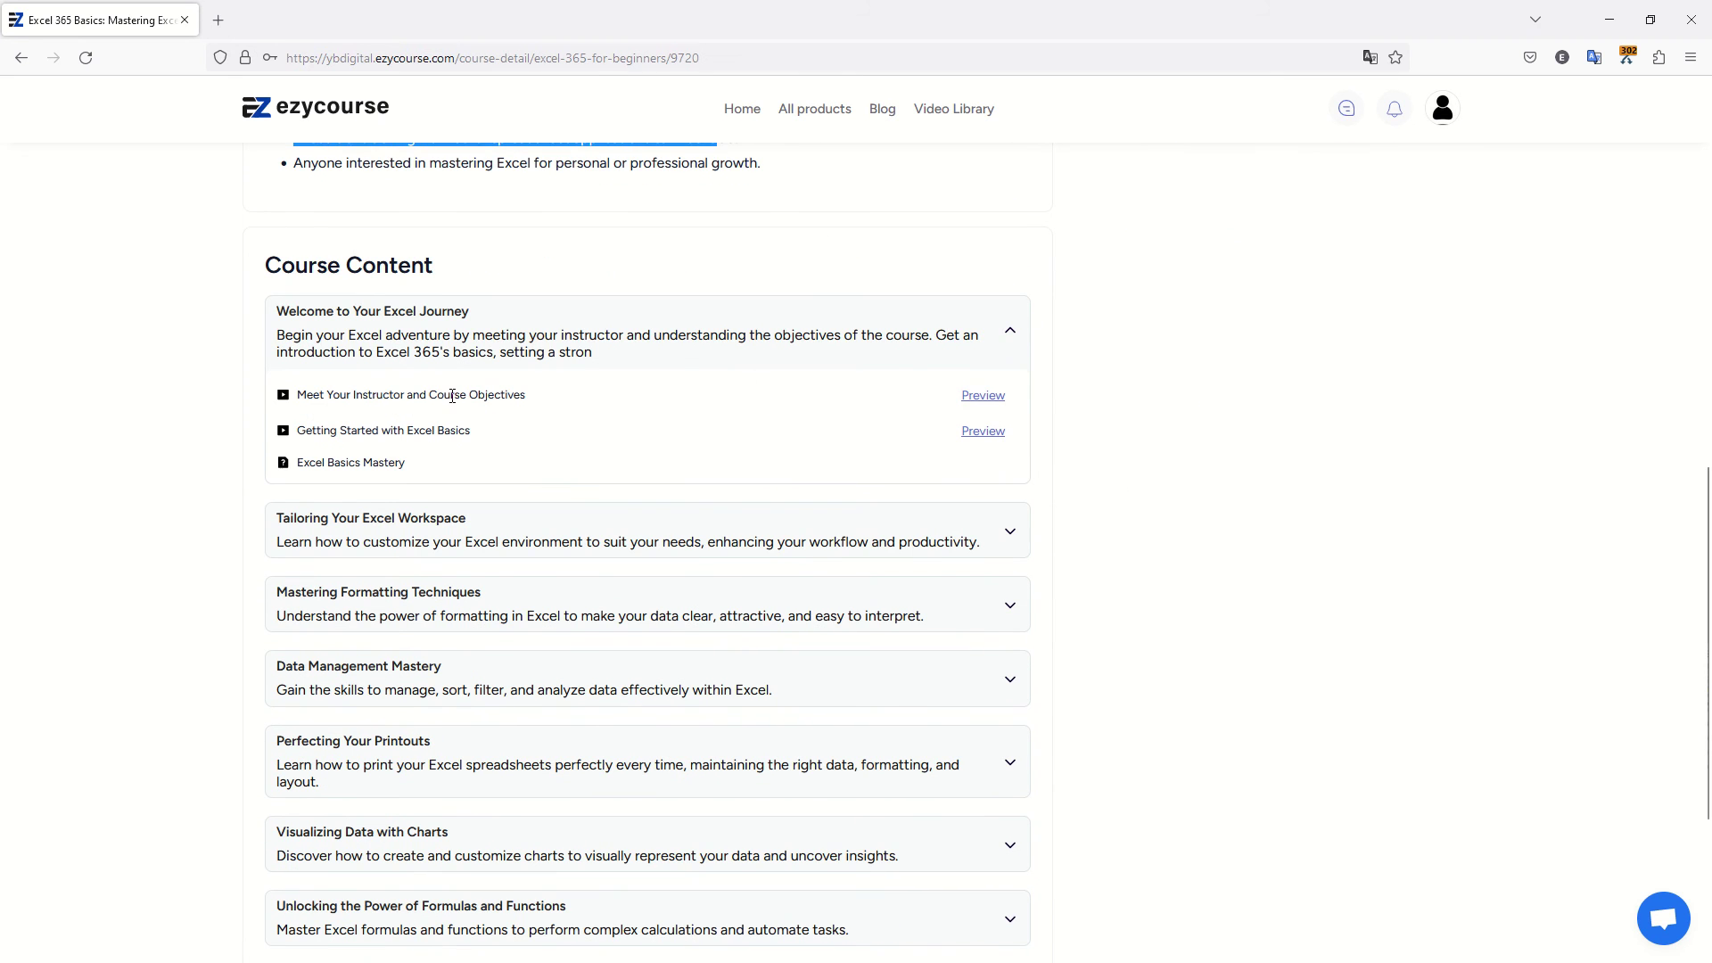
# Play and pause the first lesson's preview, close it, and expand Visualizing Data with Charts.
pyautogui.click(993, 397)
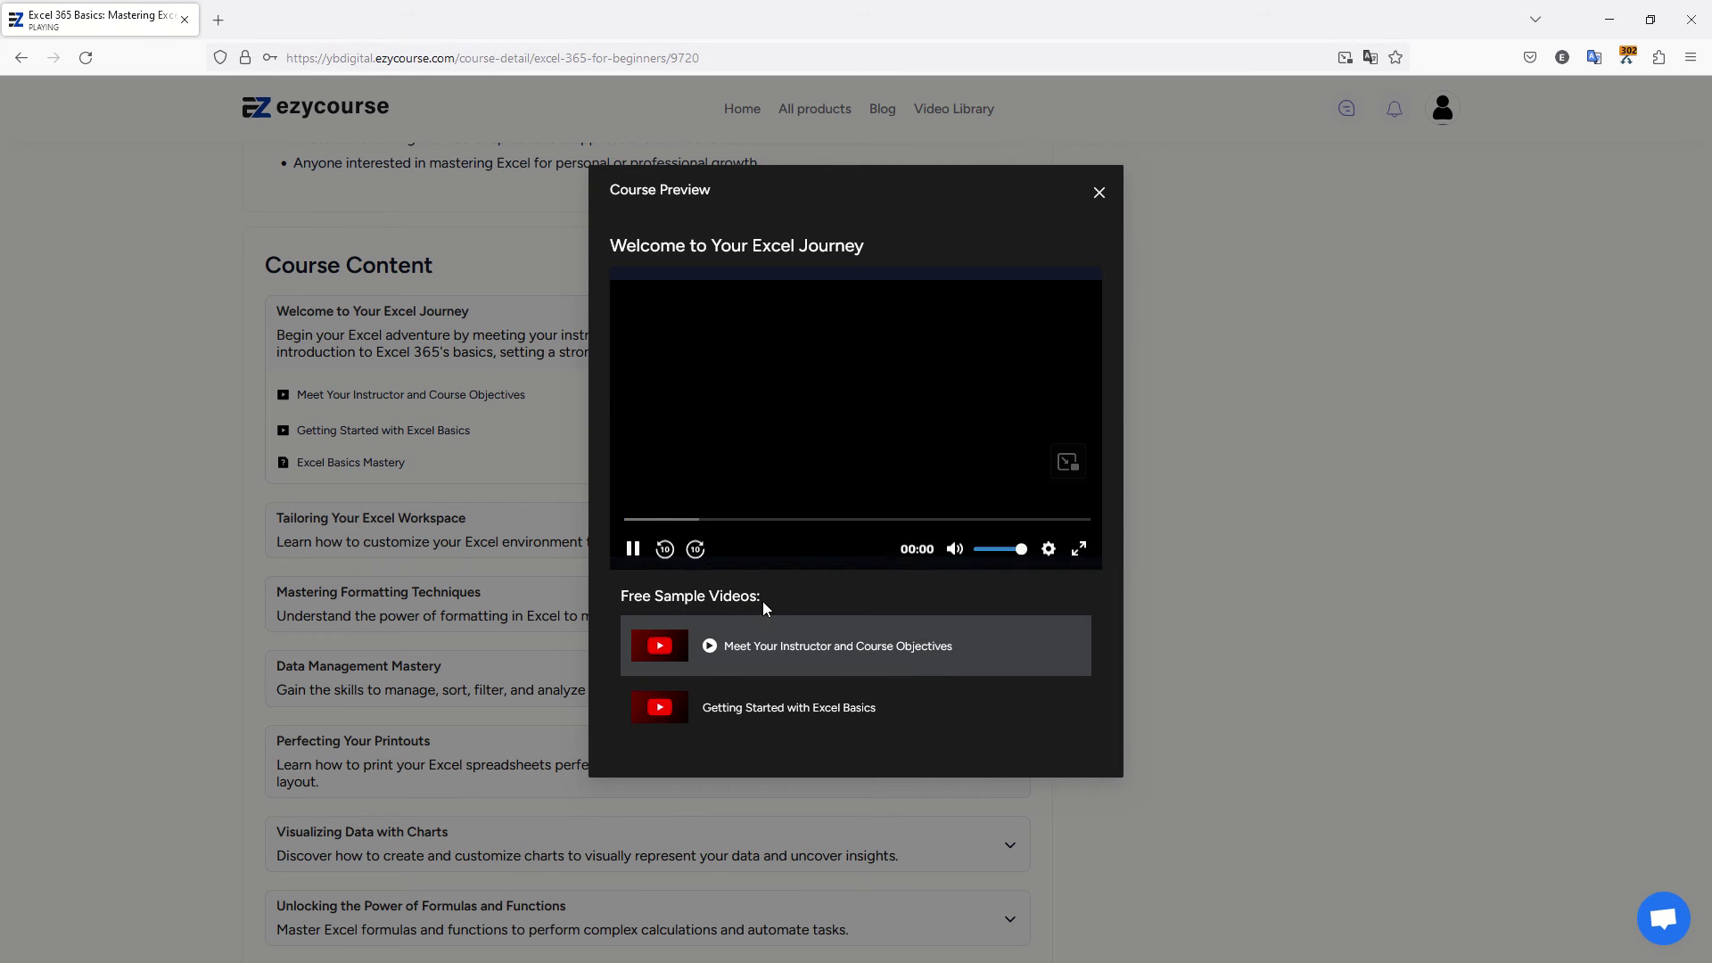
pyautogui.click(777, 297)
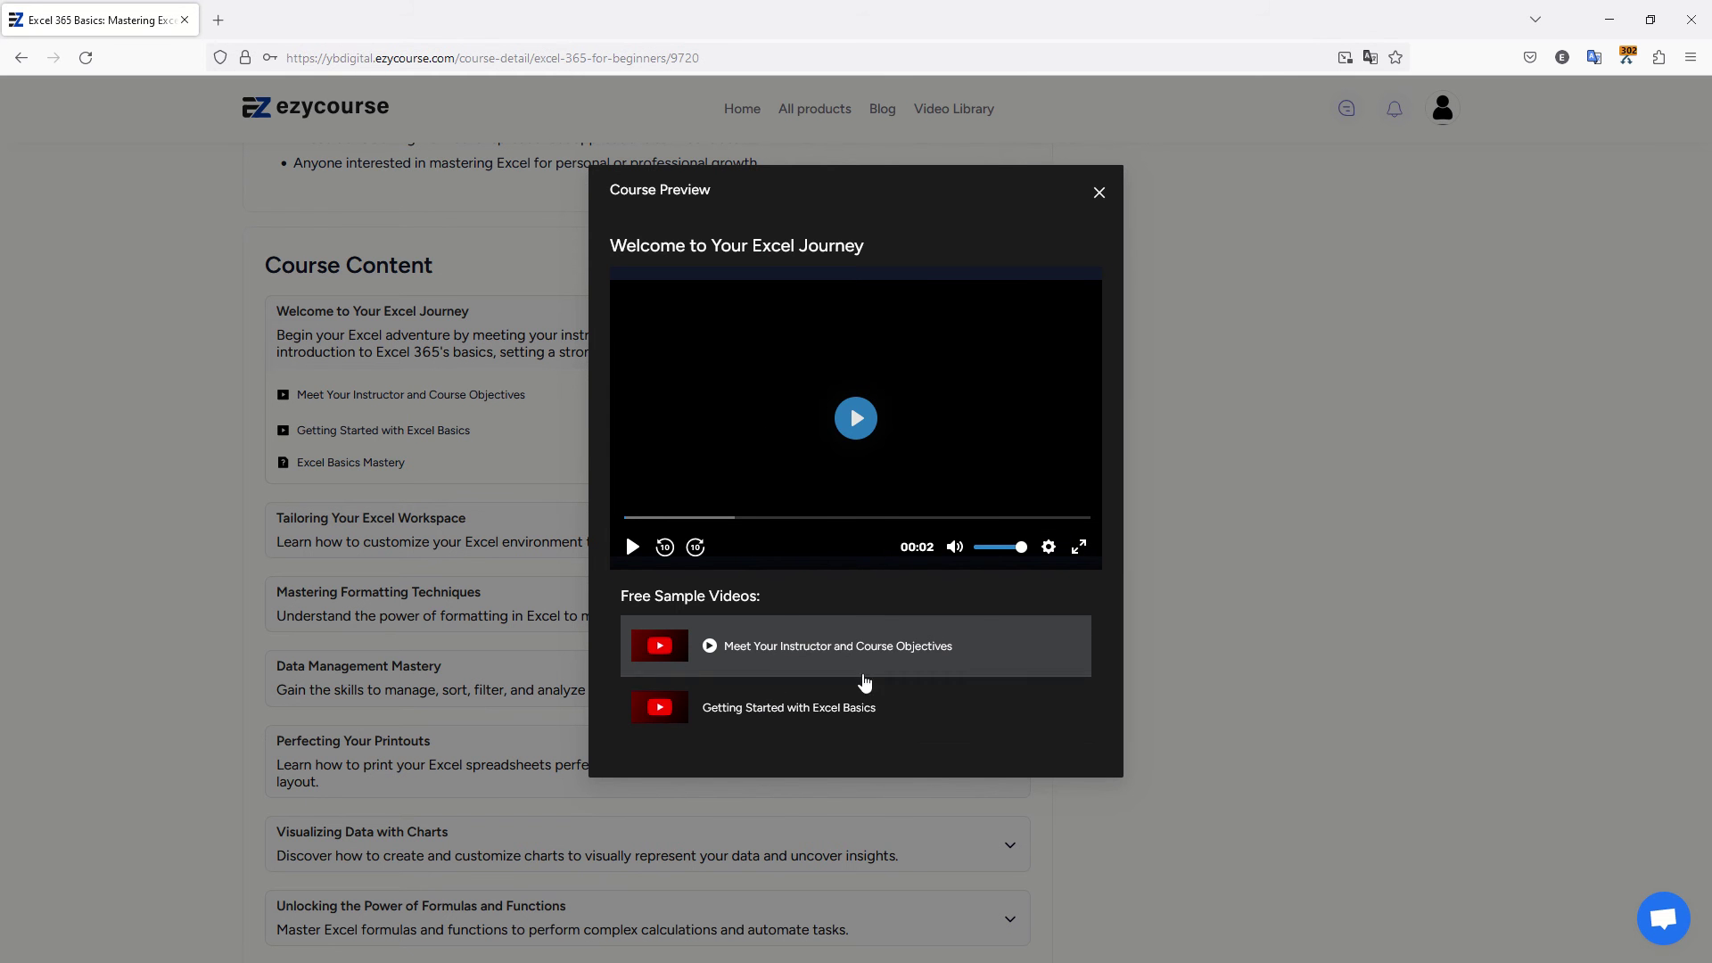
pyautogui.click(1097, 195)
pyautogui.scroll(-3, 606, 402)
pyautogui.click(655, 544)
pyautogui.click(706, 523)
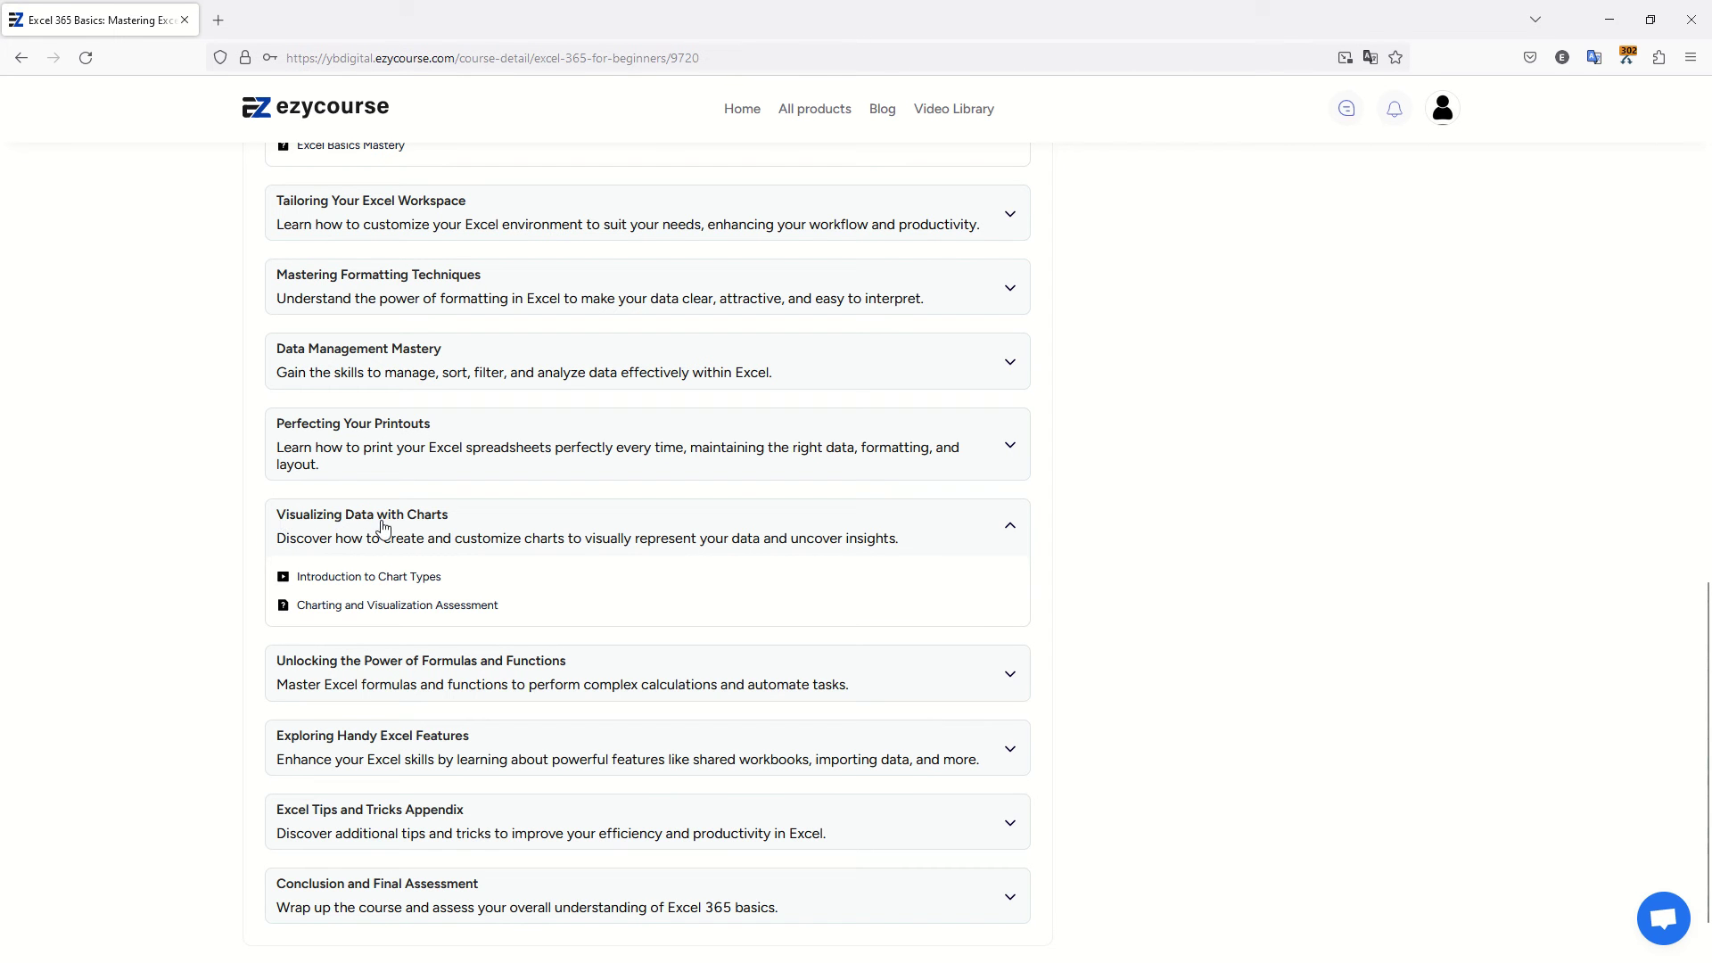
pyautogui.click(336, 578)
pyautogui.tripleClick(439, 579)
pyautogui.moveTo(344, 606); pyautogui.dragTo(592, 593)
pyautogui.click(598, 583)
pyautogui.scroll(5, 797, 596)
pyautogui.scroll(10, 797, 596)
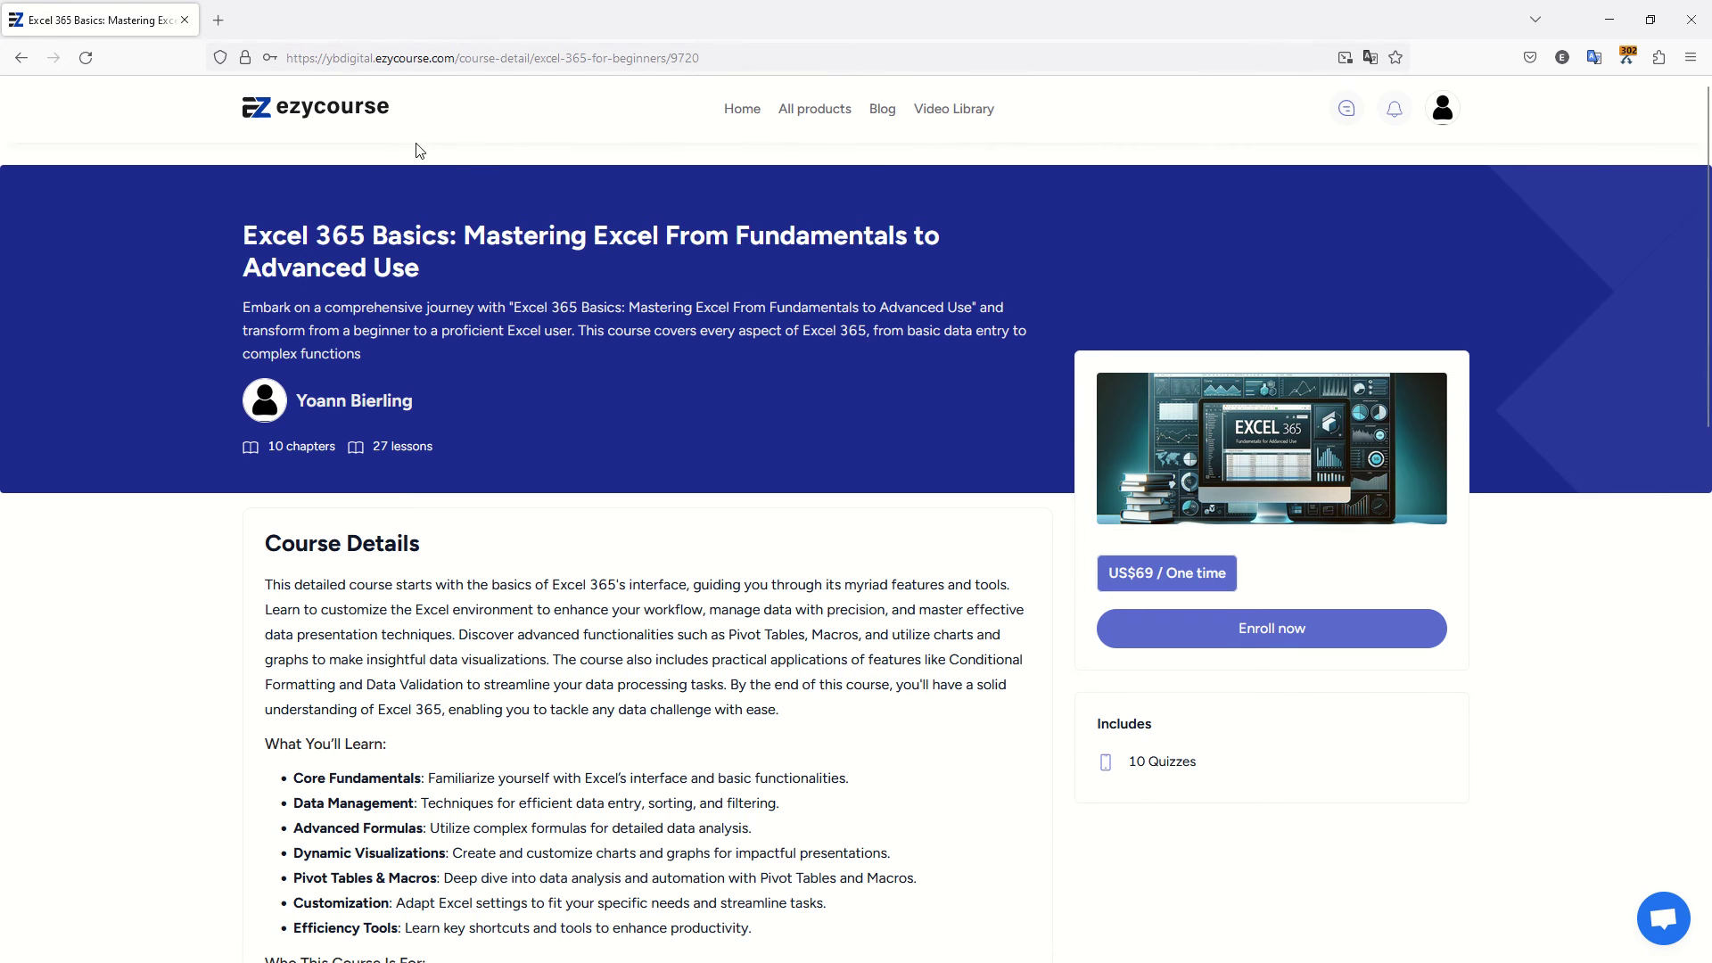
# Enroll in Excel 365 Basics to reach checkout with a US$69 total and 1-day trial.
pyautogui.doubleClick(410, 235)
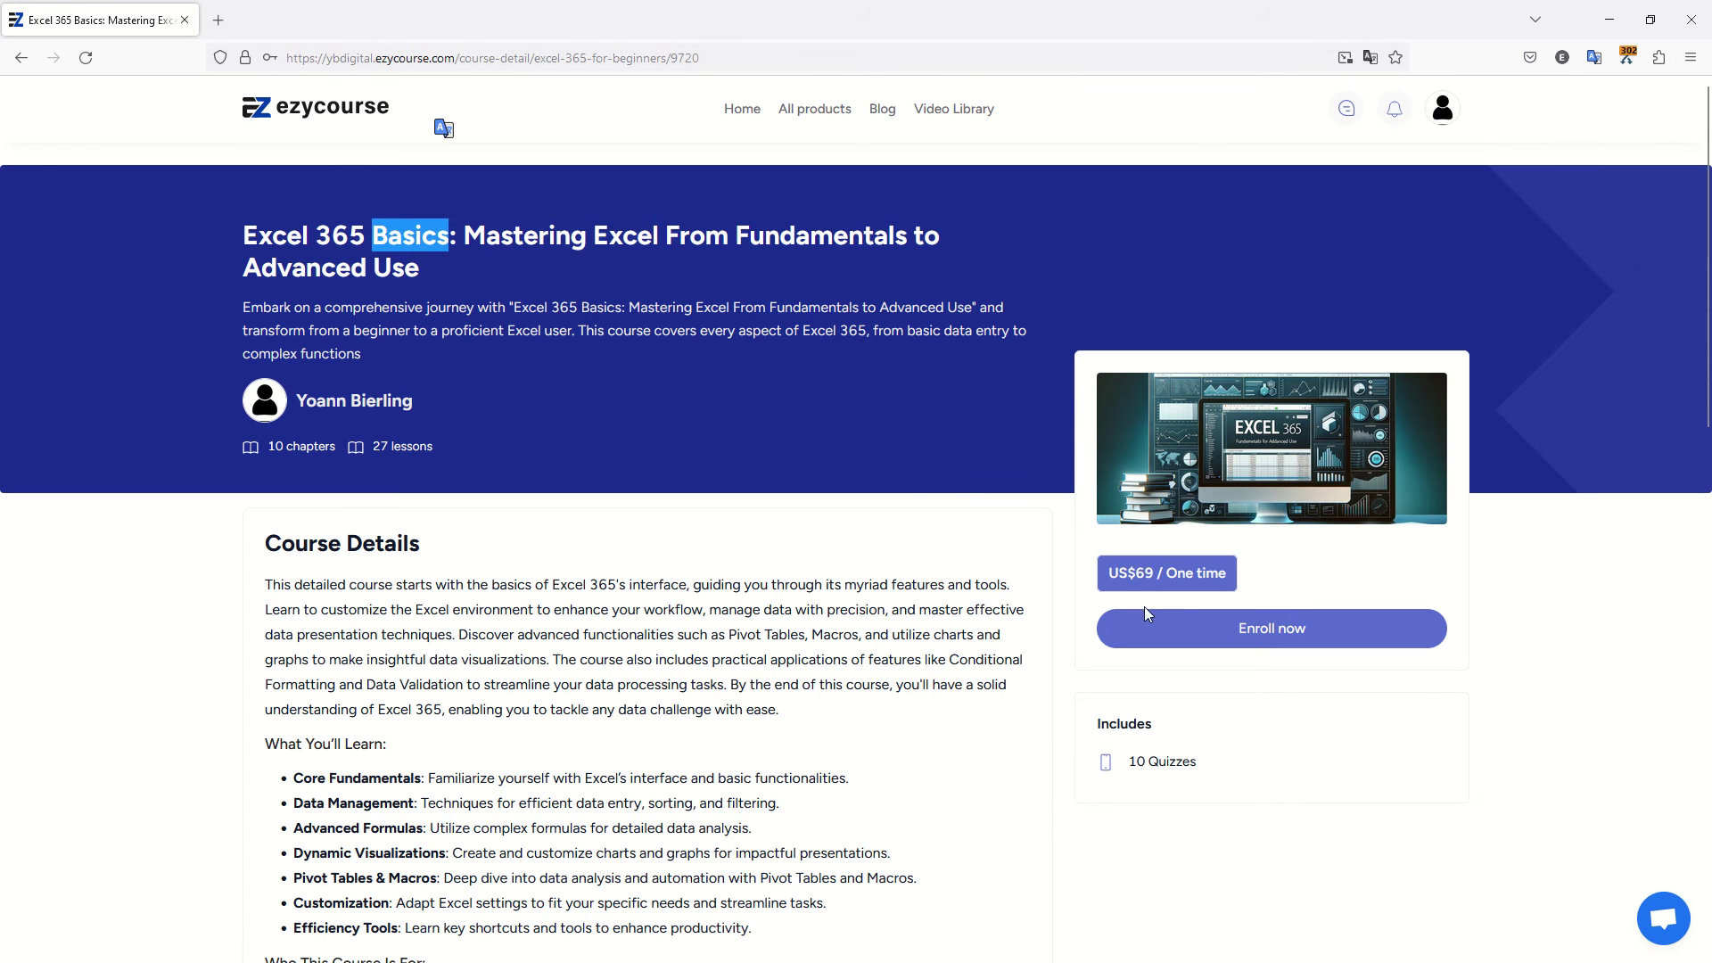
pyautogui.click(926, 467)
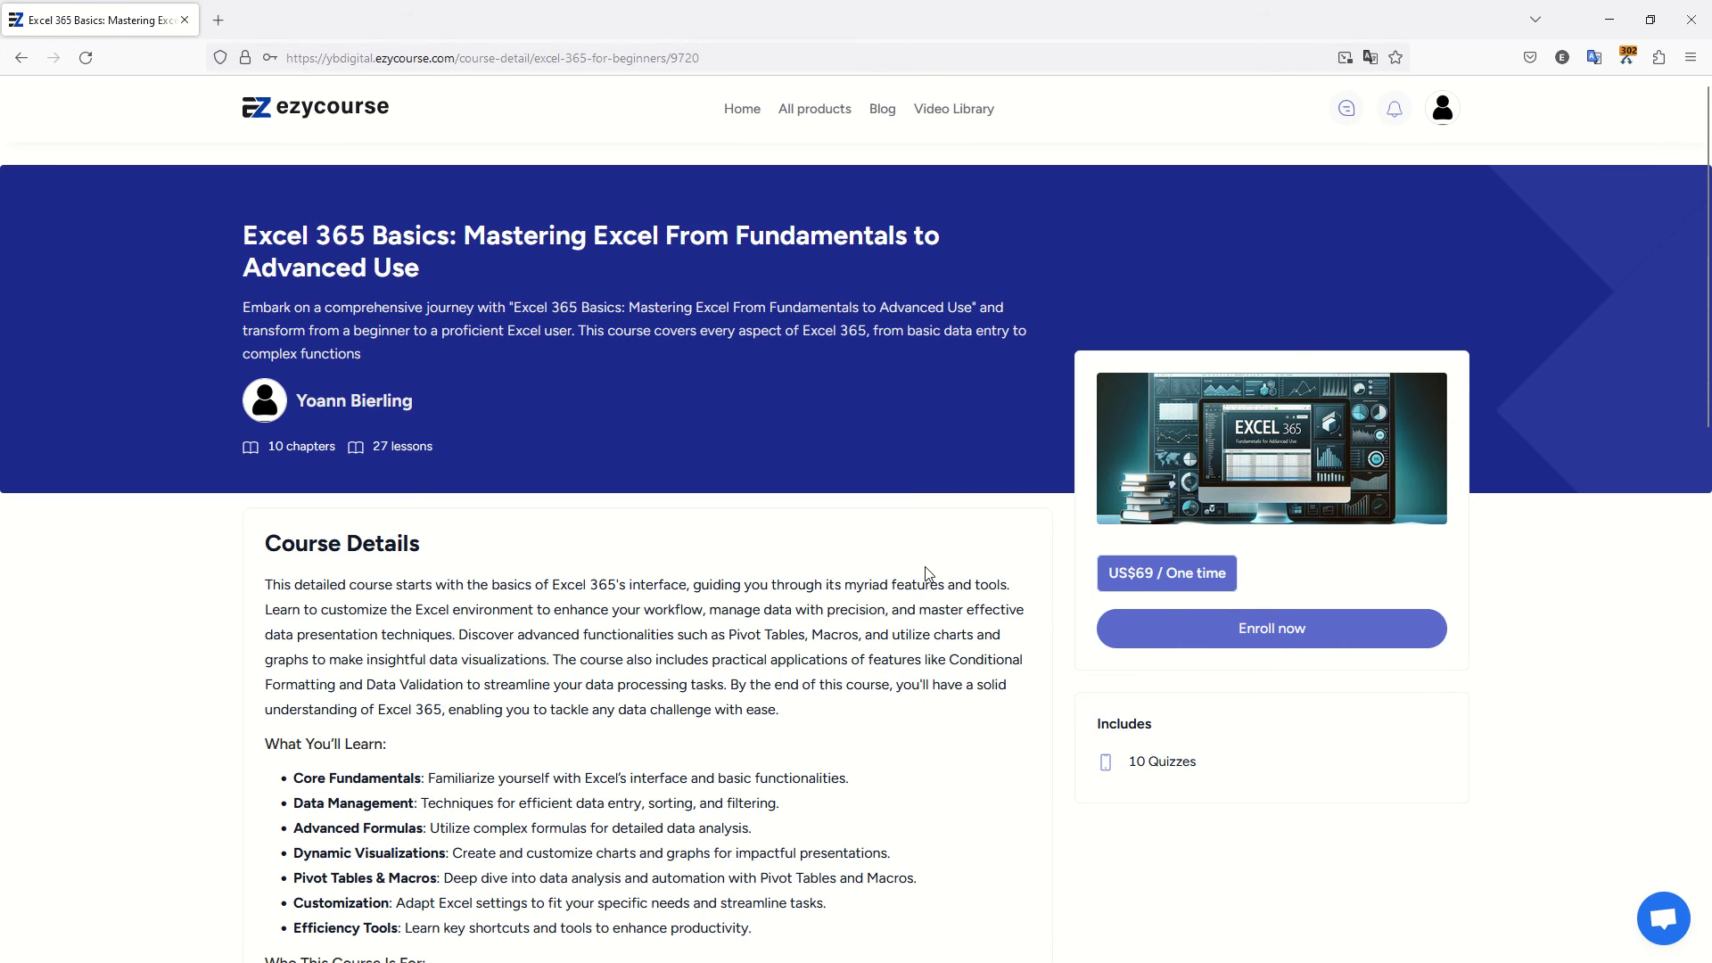
pyautogui.click(1235, 622)
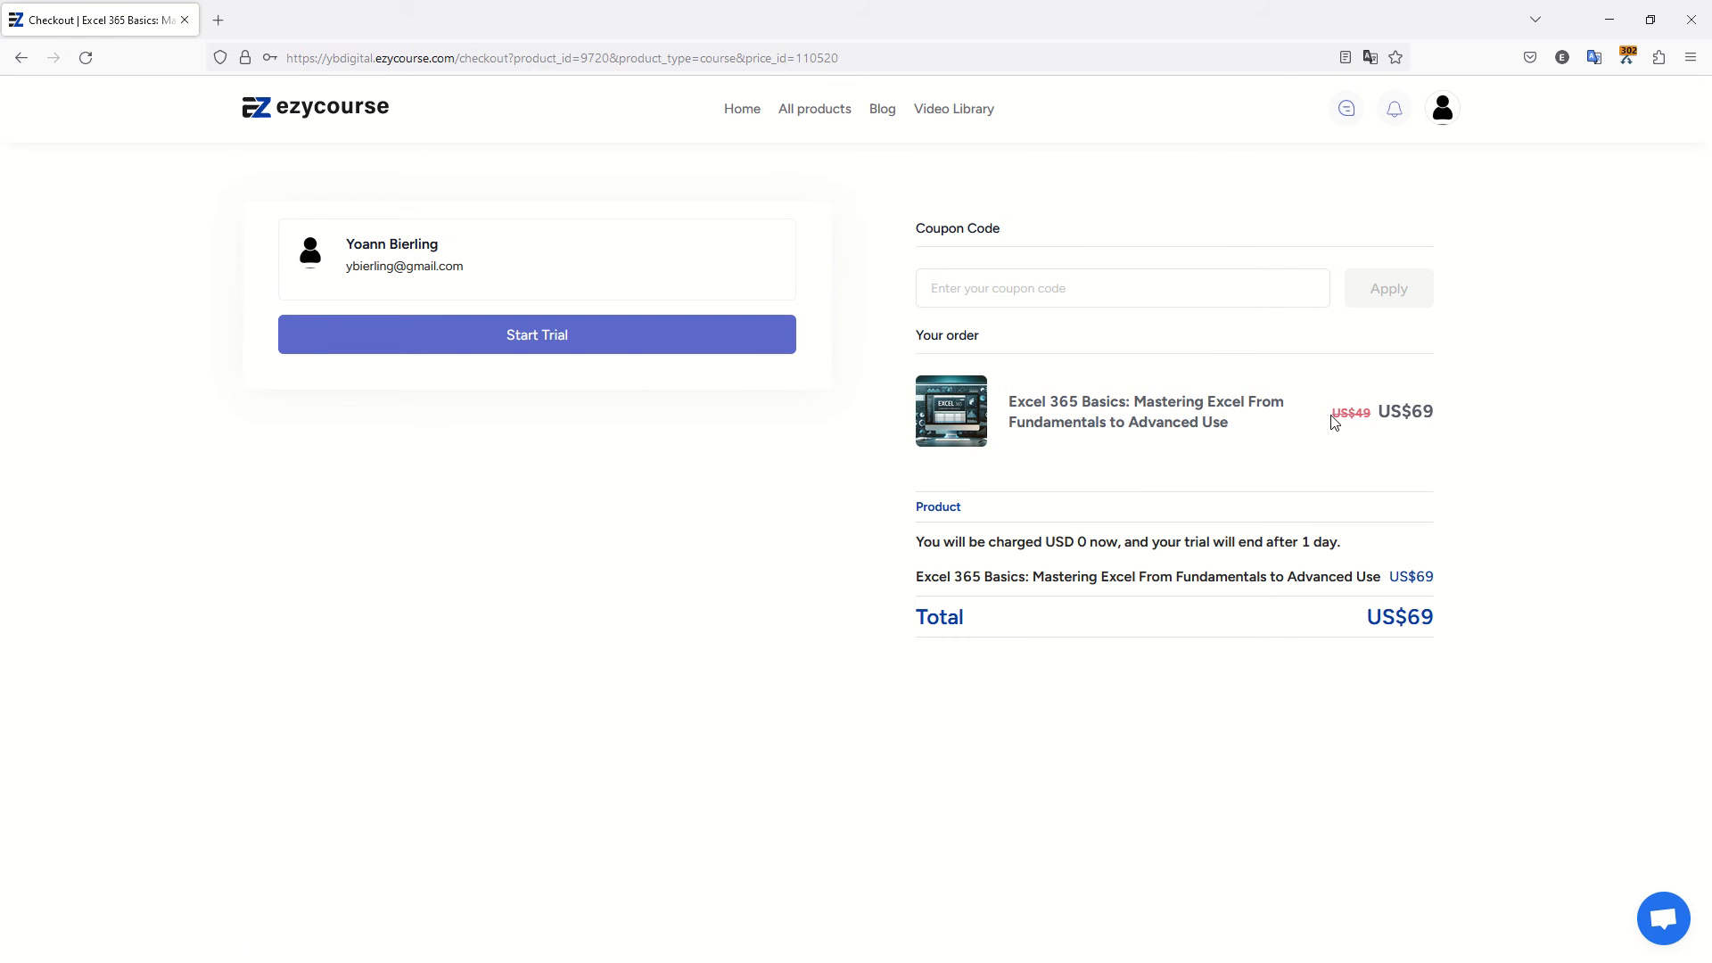
# Highlight the struck-through US$49 and current US$69 prices, then return to the home page.
pyautogui.moveTo(1332, 412)
pyautogui.mouseDown()
pyautogui.moveTo(1464, 432)
pyautogui.moveTo(1380, 410)
pyautogui.moveTo(1445, 407)
pyautogui.moveTo(1336, 421)
pyautogui.mouseUp()
pyautogui.doubleClick(1348, 412)
pyautogui.moveTo(1383, 418); pyautogui.dragTo(1467, 412)
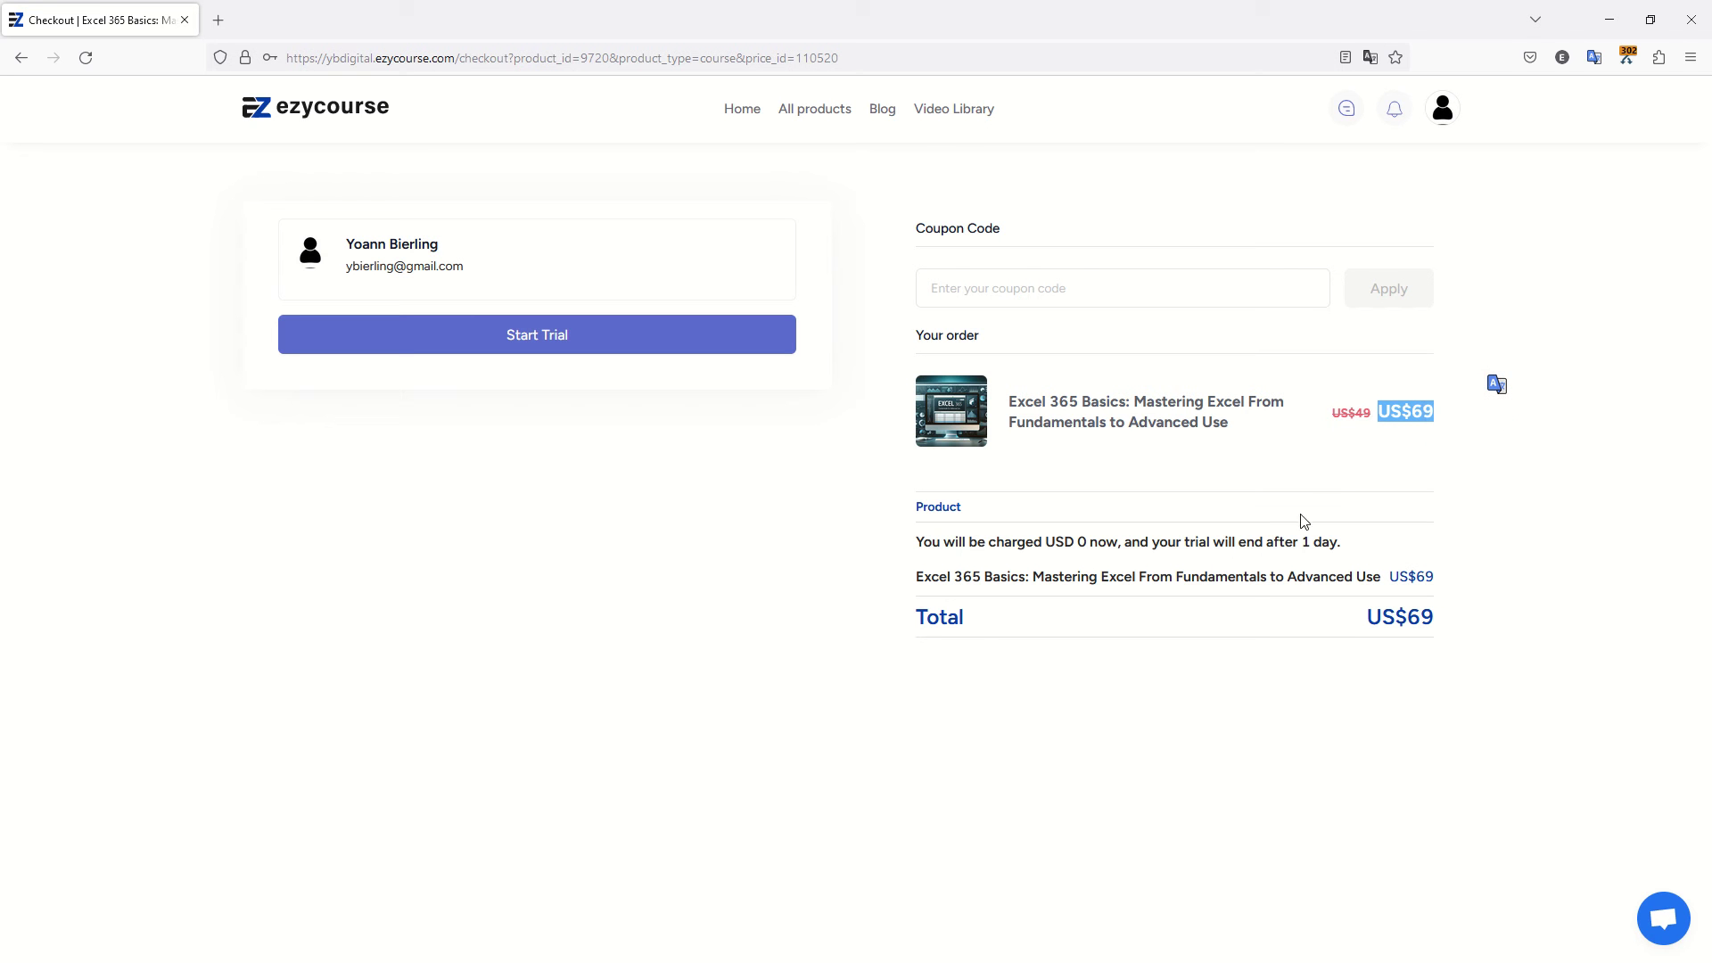
pyautogui.click(316, 109)
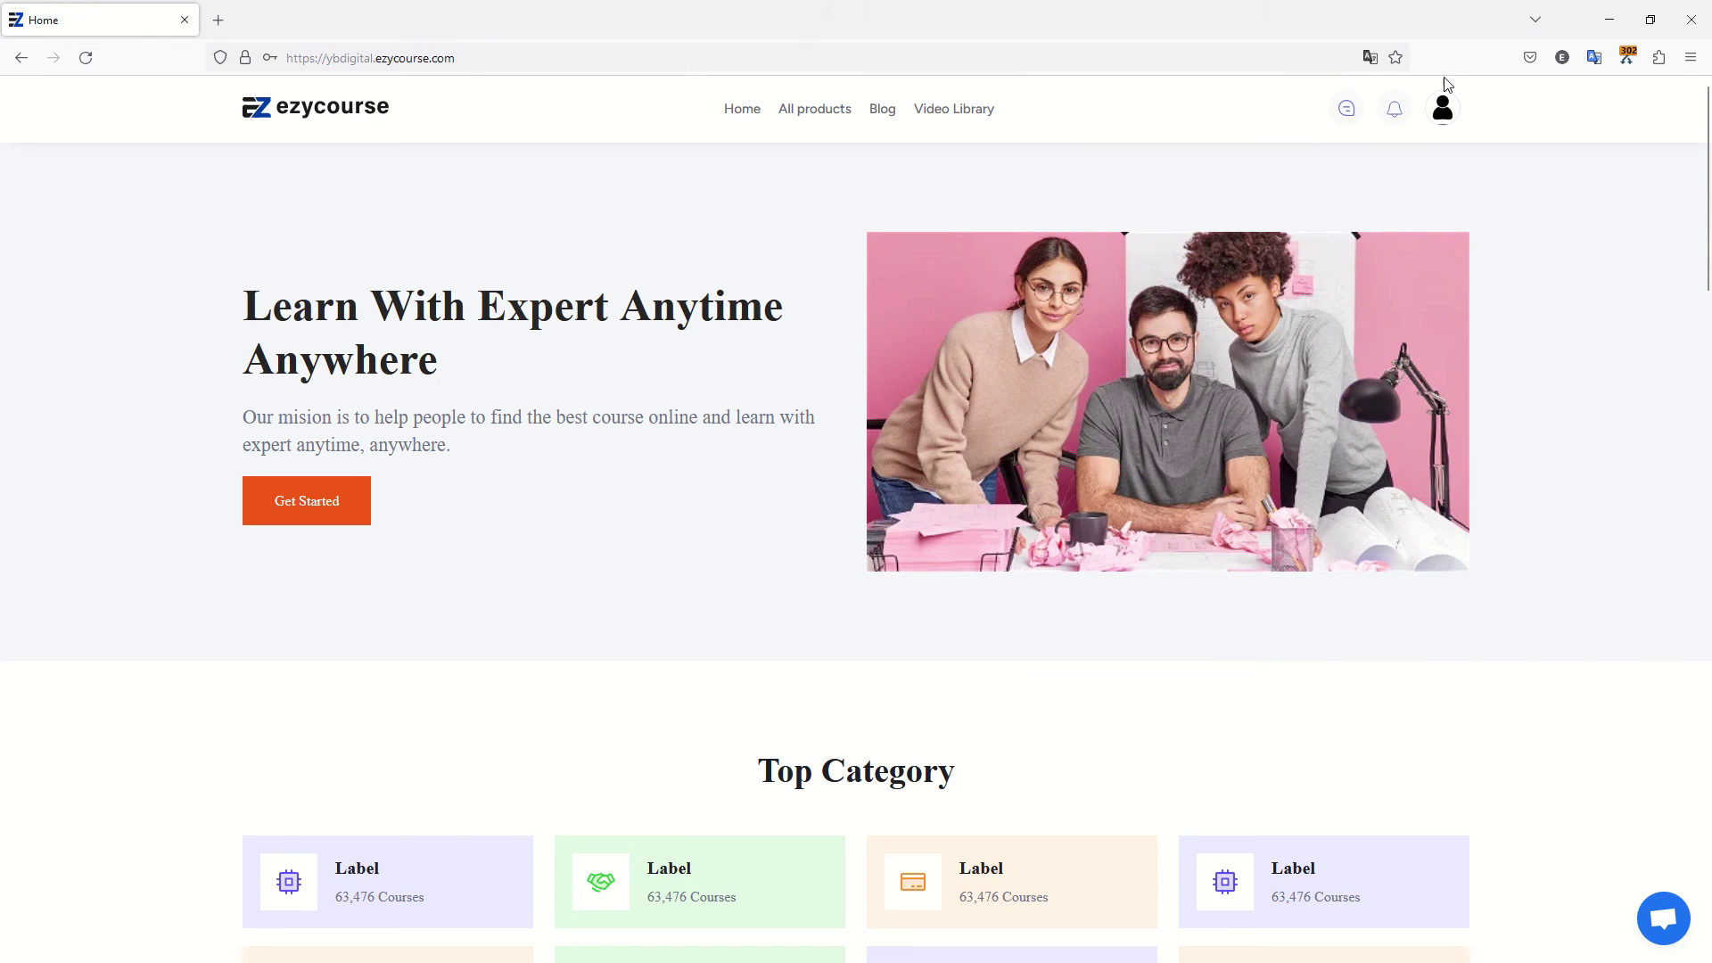
# From the admin dashboard's All Courses list, open Excel 365 Basics in the course editor.
pyautogui.click(1438, 113)
pyautogui.click(1280, 200)
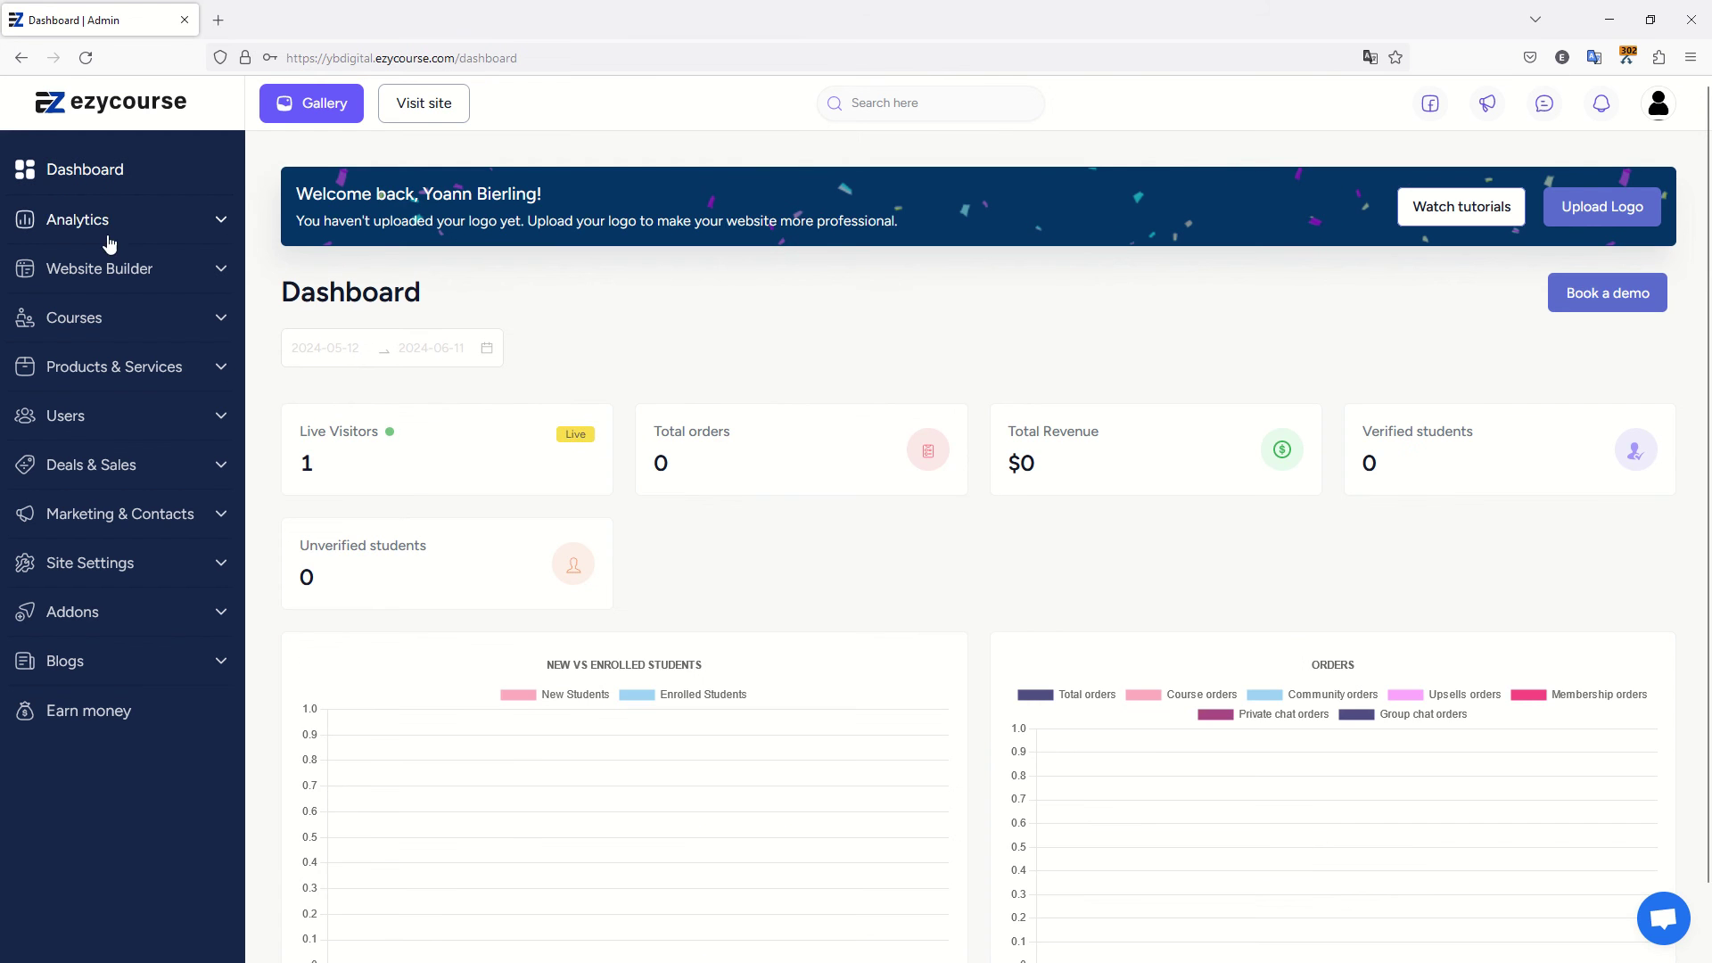
pyautogui.click(77, 323)
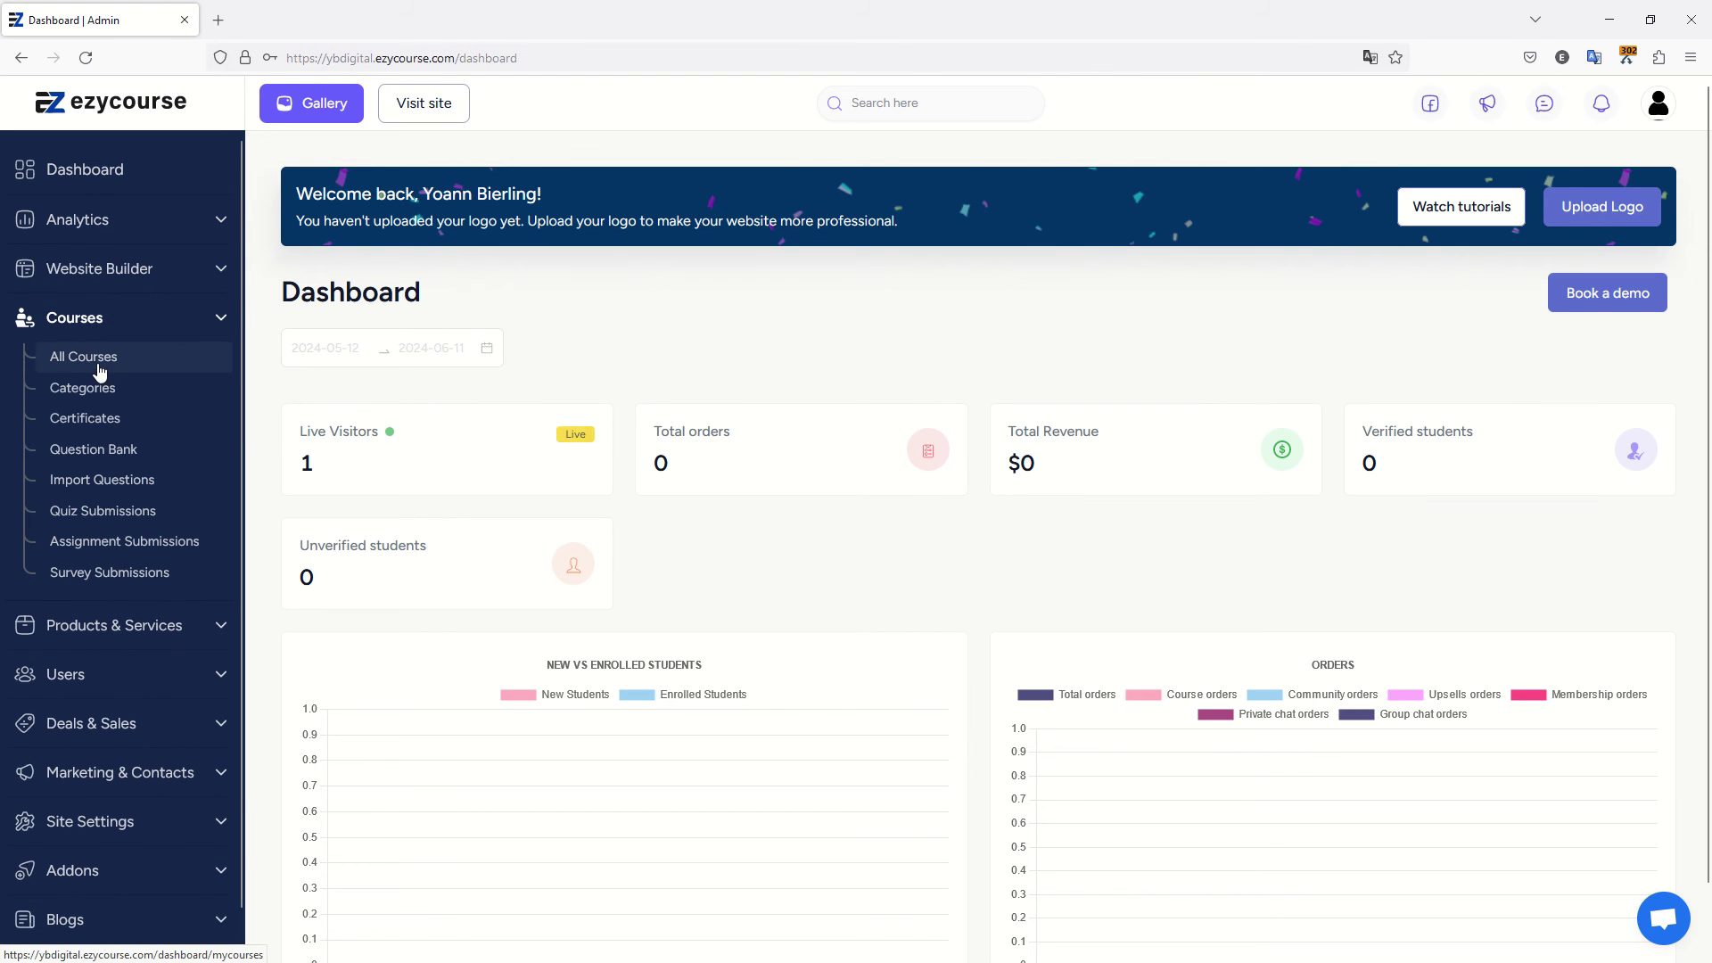
pyautogui.click(72, 361)
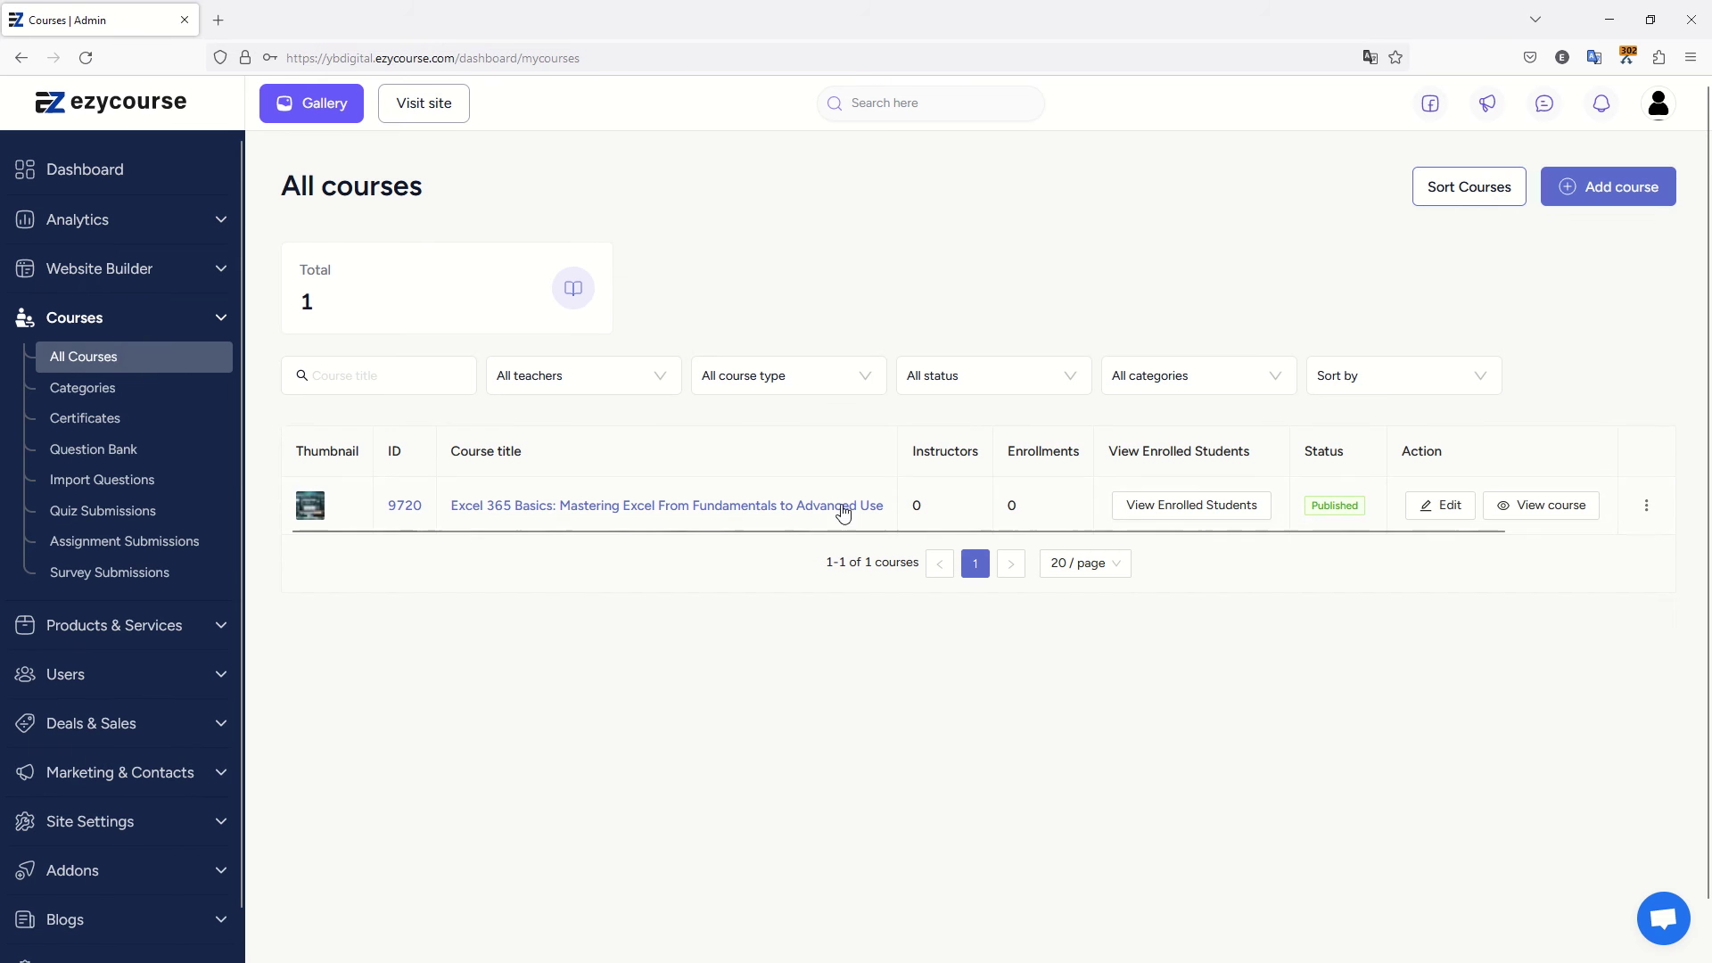
pyautogui.click(1422, 505)
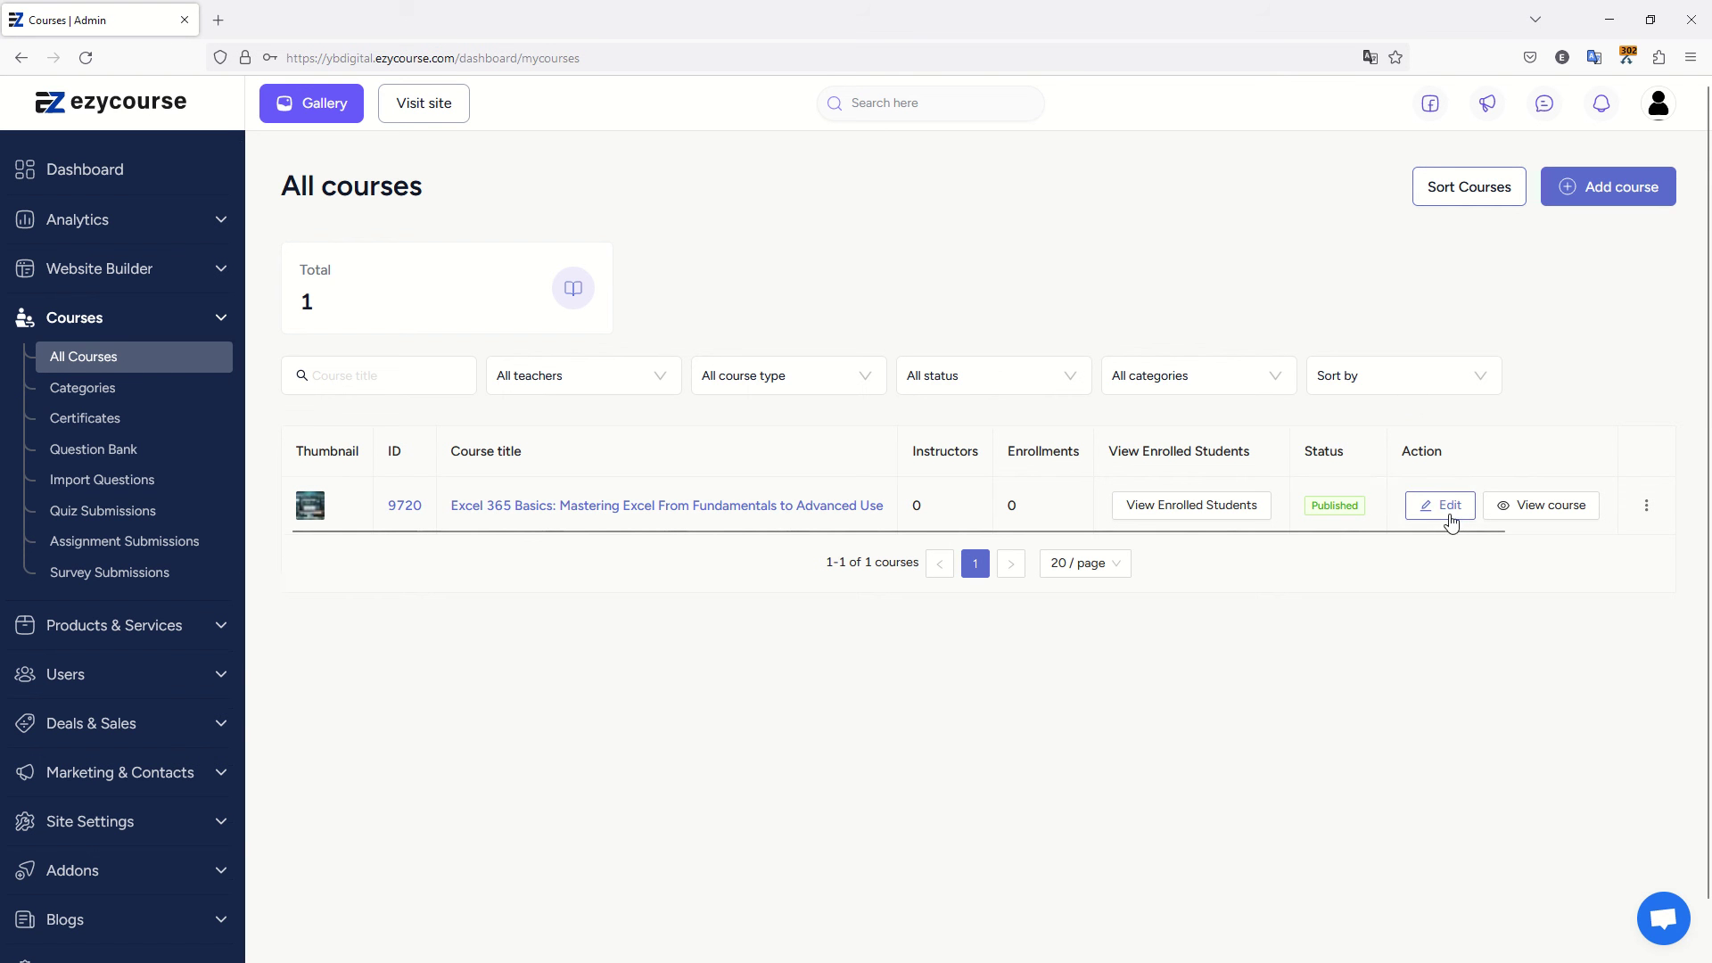
pyautogui.click(1450, 517)
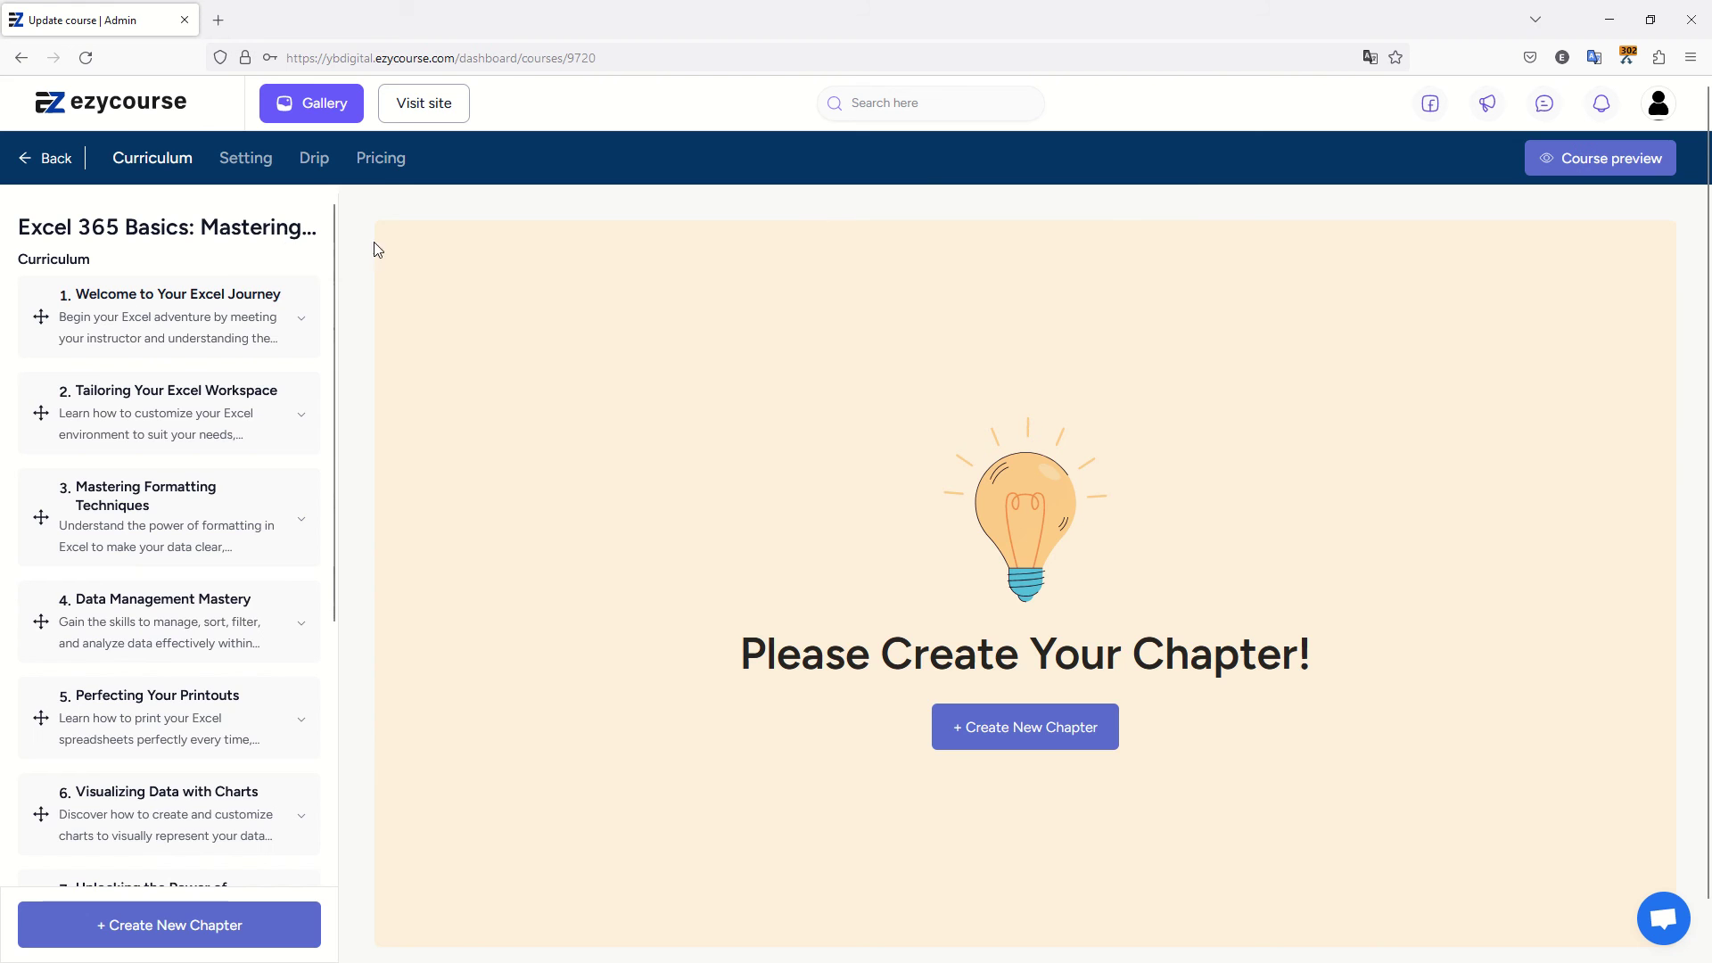
# Edit the one-time price plan to a struck-through price of 69 and an actual price of 49.
pyautogui.click(375, 160)
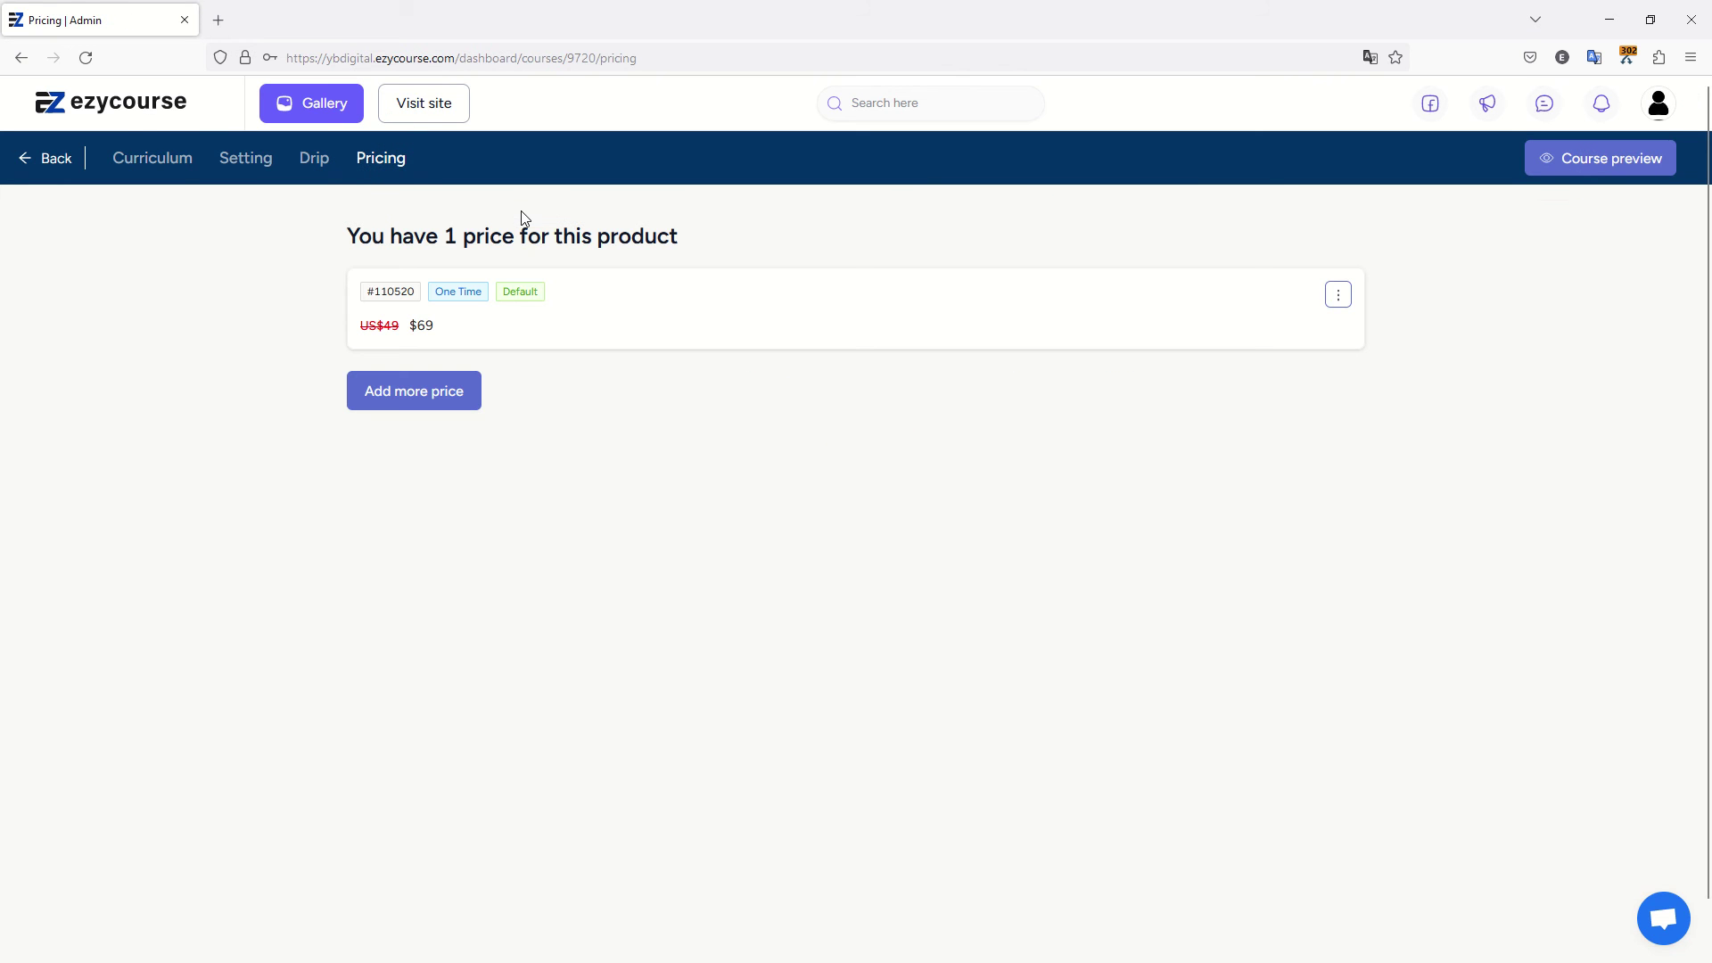
pyautogui.moveTo(350, 330); pyautogui.dragTo(453, 325)
pyautogui.click(1319, 305)
pyautogui.click(1337, 295)
pyautogui.click(1381, 327)
pyautogui.doubleClick(1032, 332)
pyautogui.write('69')
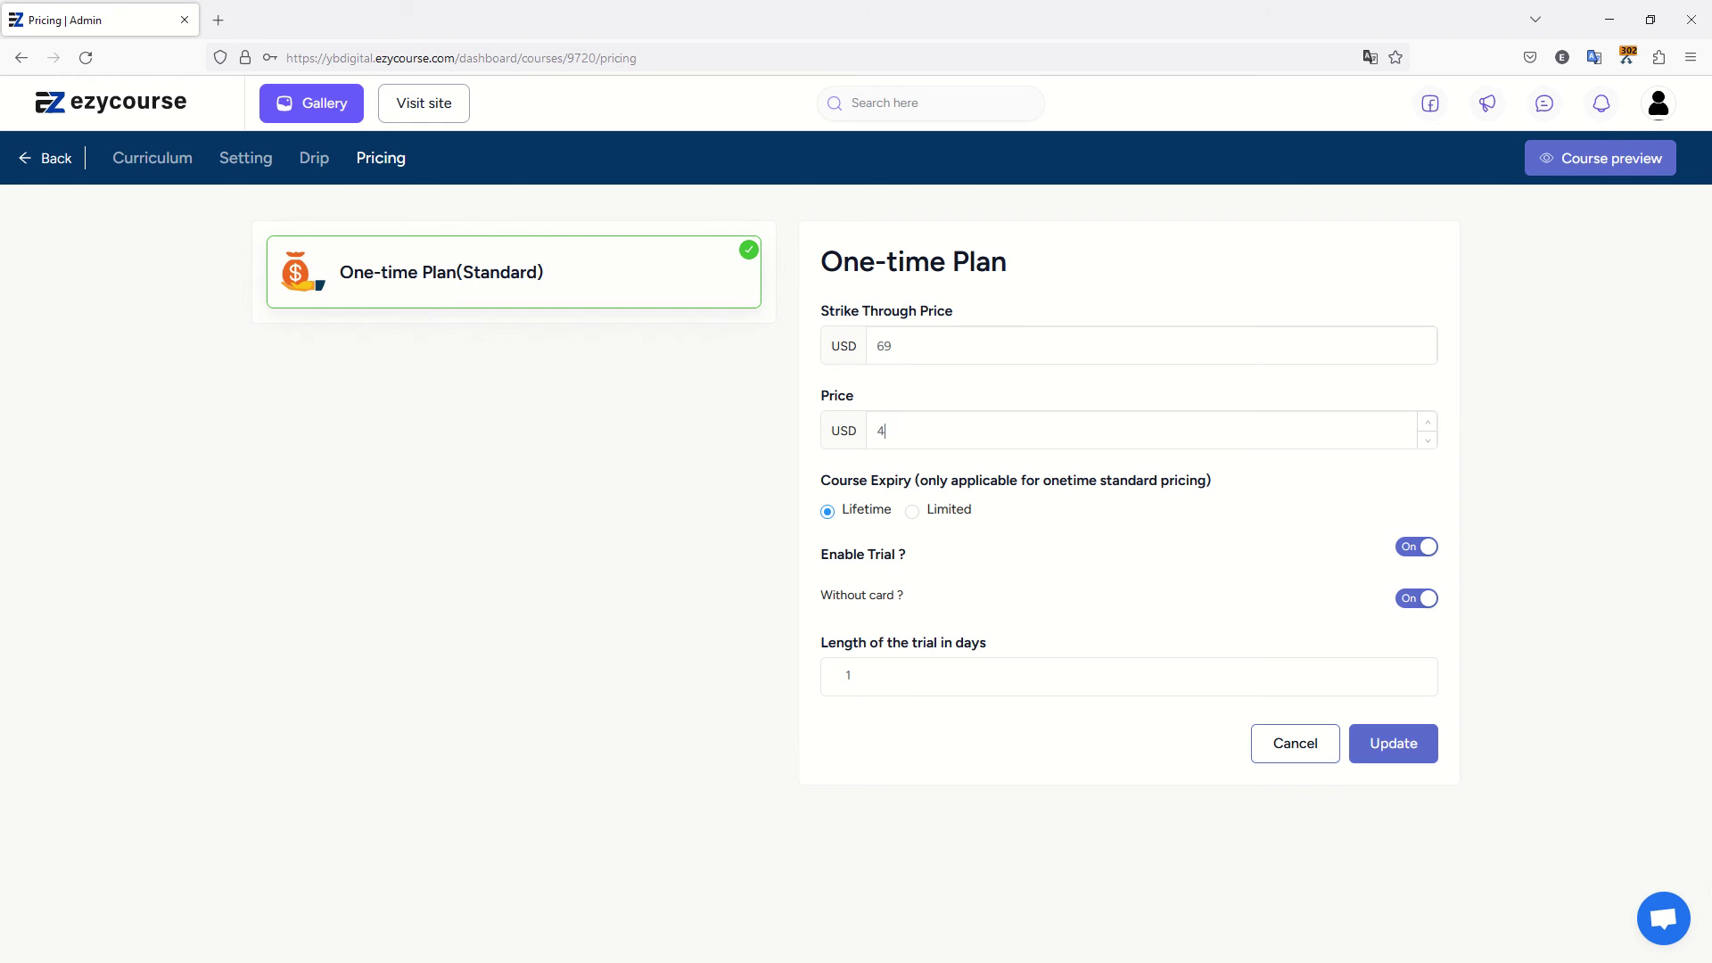
pyautogui.click(895, 430)
pyautogui.click(1404, 747)
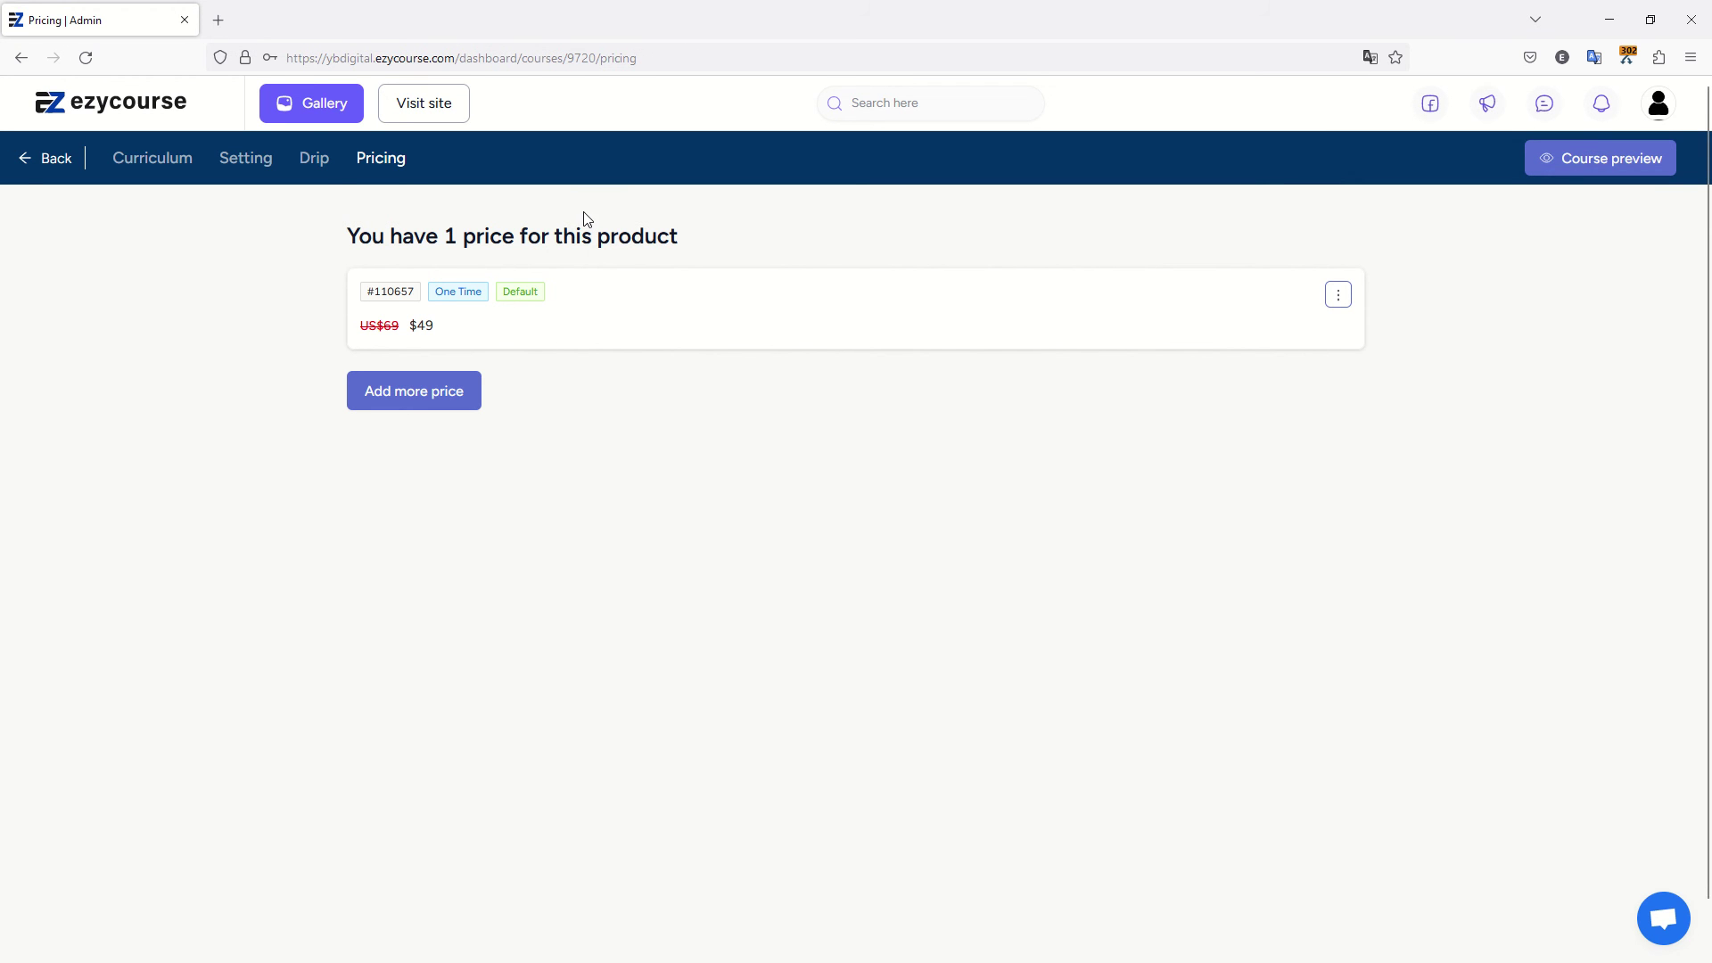
# Review the Drip schedule, then go to the course's Basic Info settings.
pyautogui.click(325, 158)
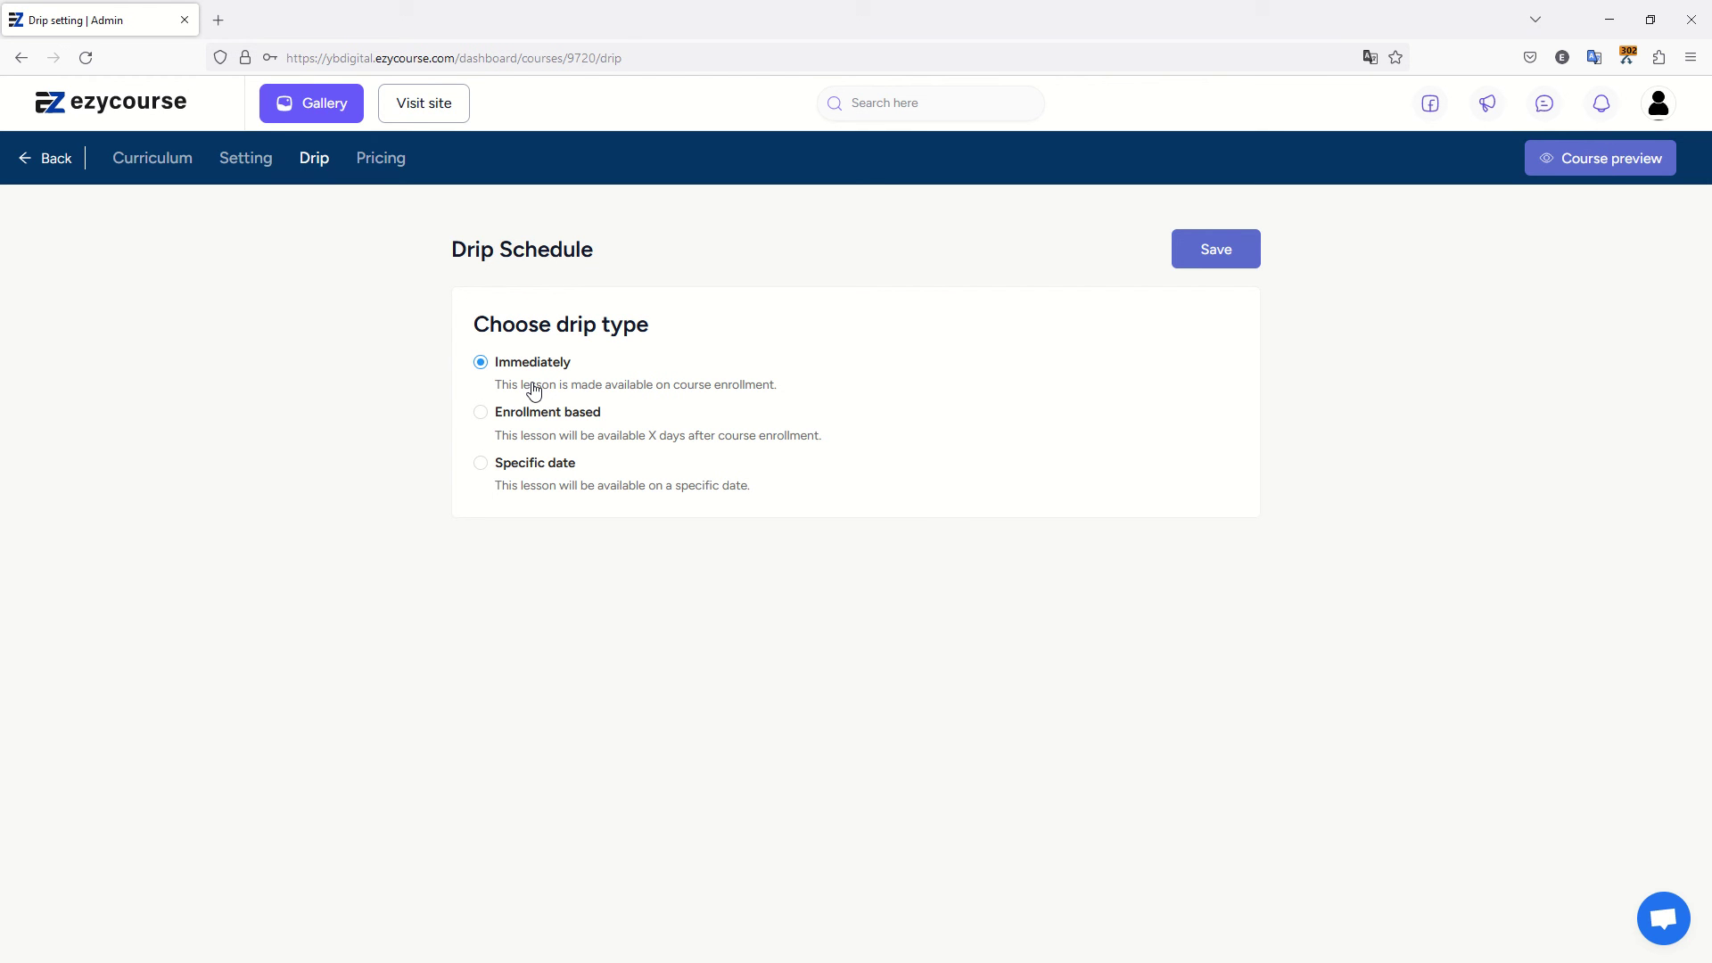
pyautogui.click(236, 161)
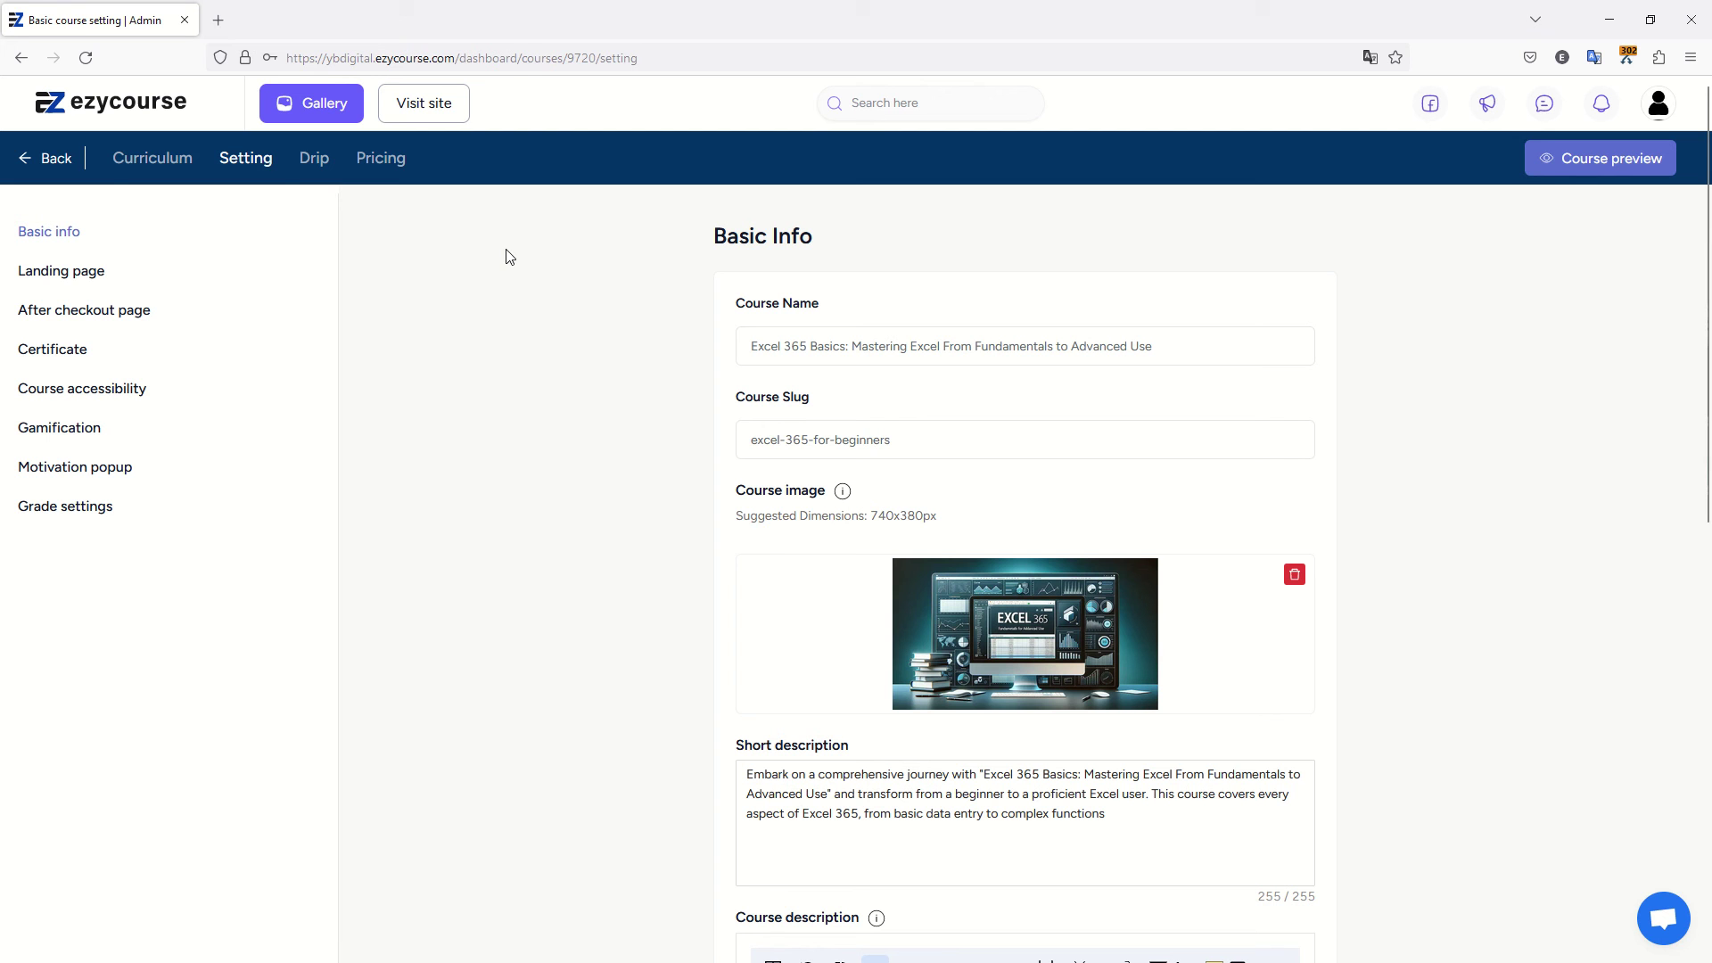
# Tick 'Provide a certificate' in the Certificate settings and start creating a new certificate.
pyautogui.click(57, 272)
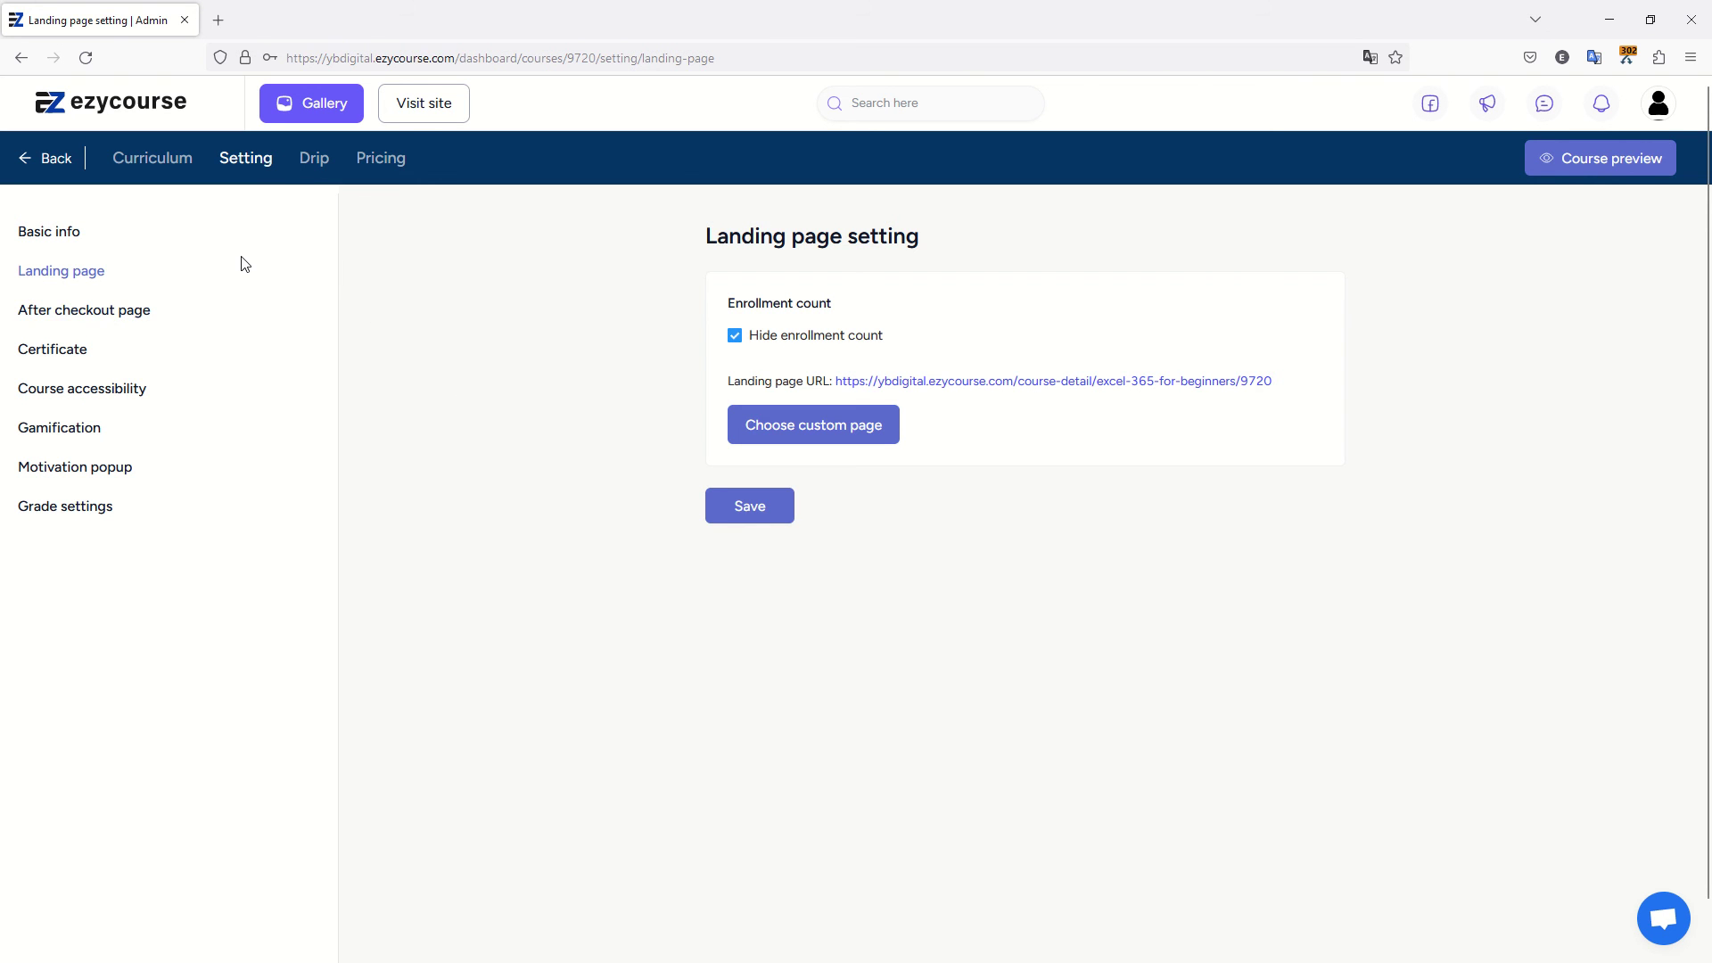
pyautogui.click(69, 351)
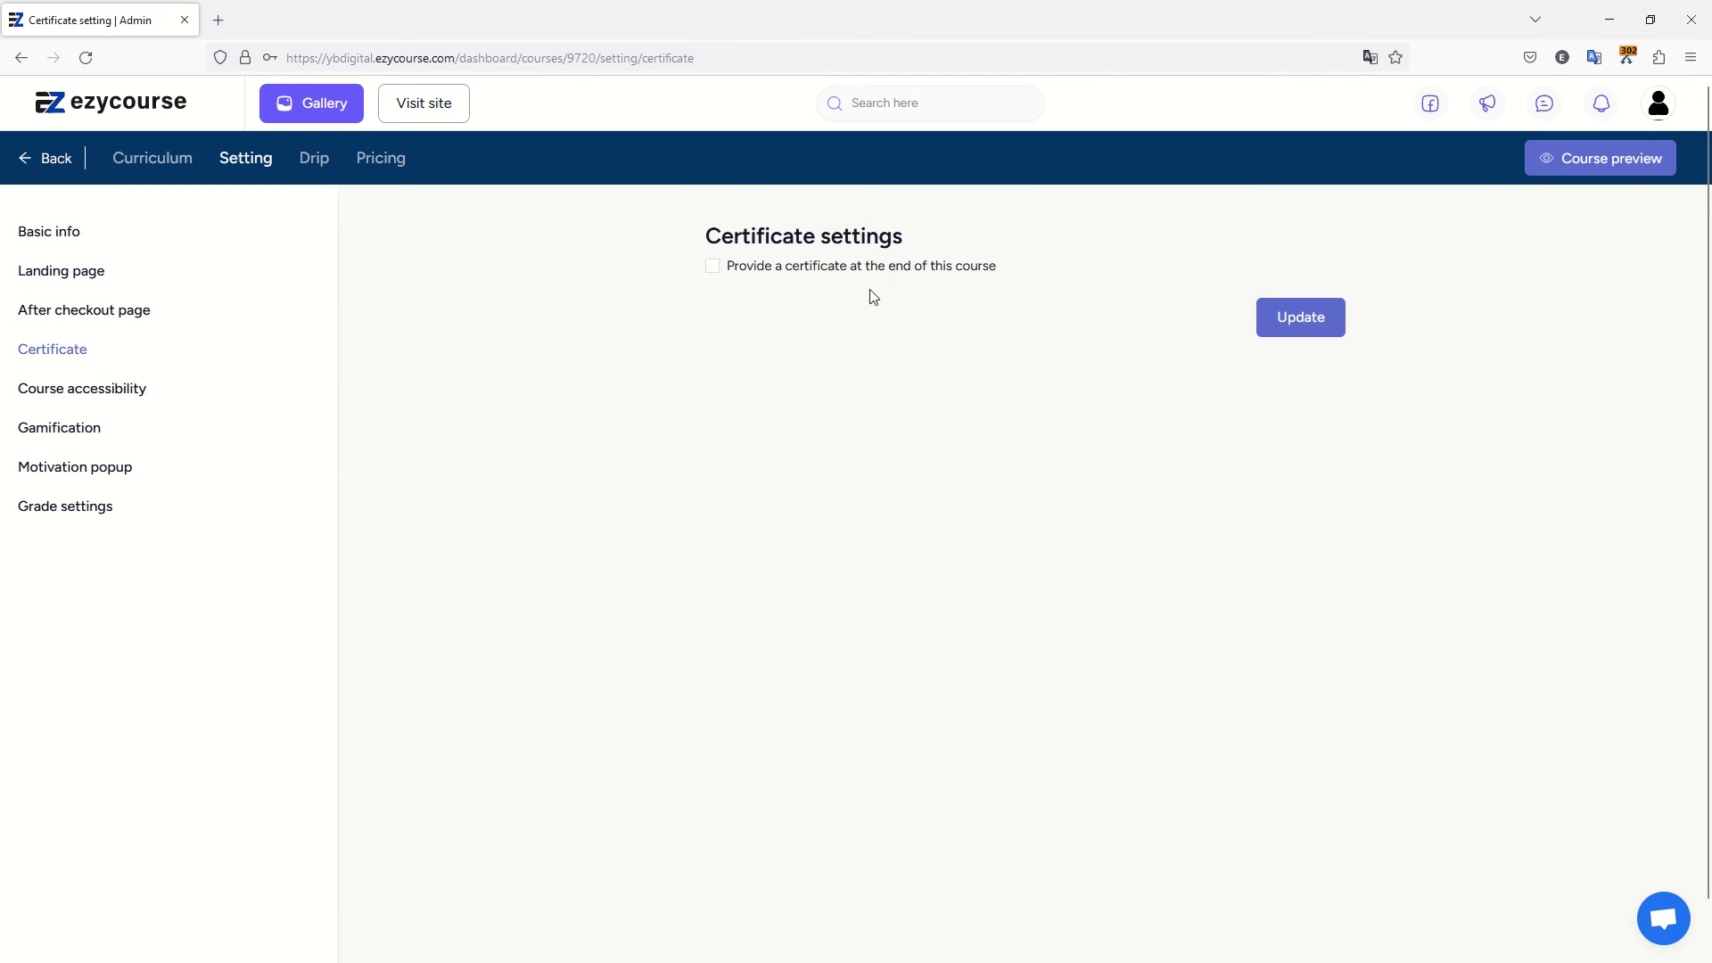
pyautogui.click(835, 266)
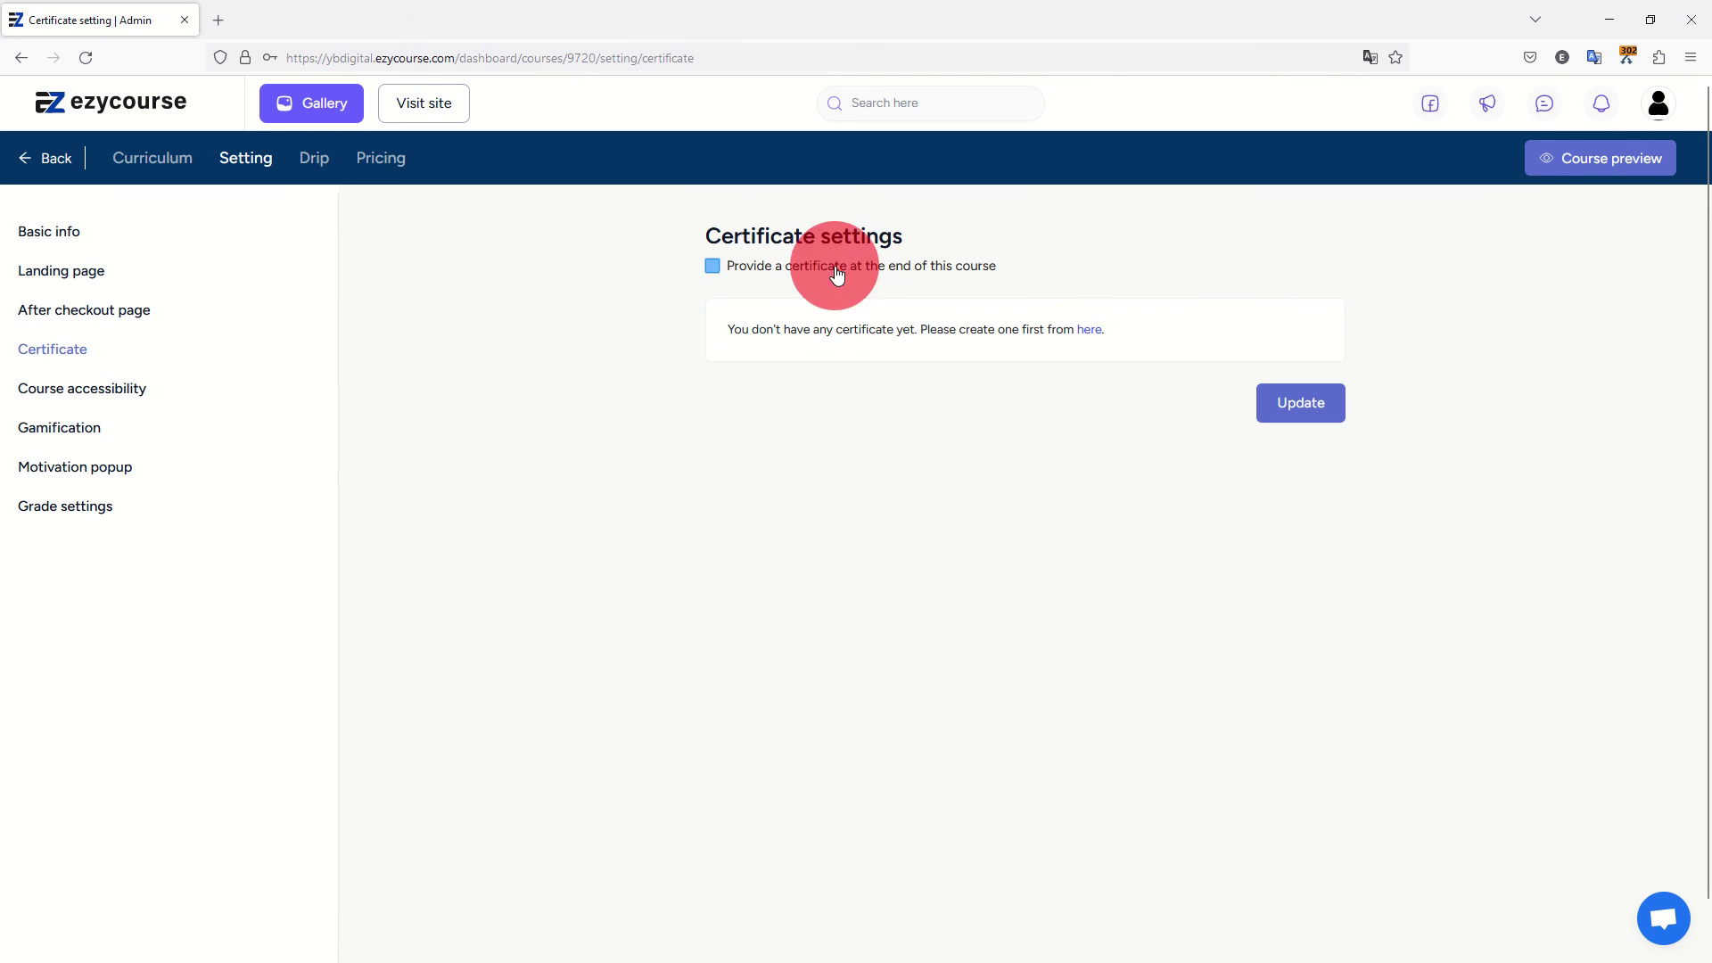
pyautogui.click(1089, 331)
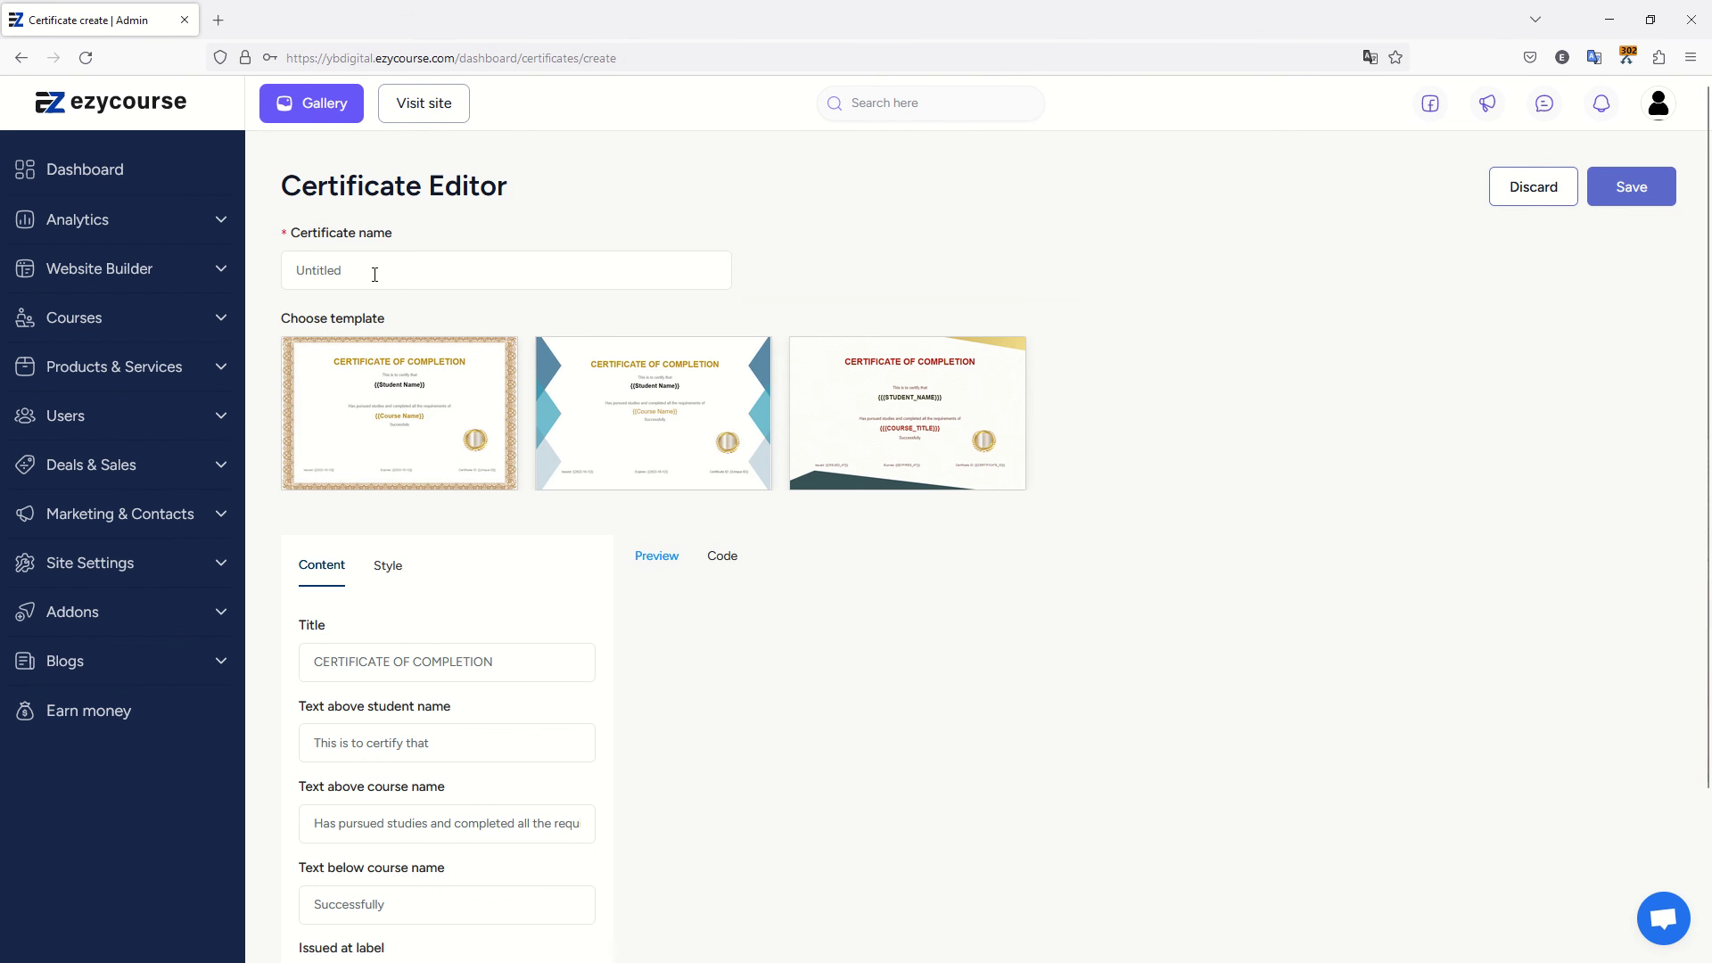
# Name the certificate 'Excel 365 For Beginners' and choose the third, red-and-gold template.
pyautogui.click(373, 270)
pyautogui.hotkey('ctrl', 'a')
pyautogui.write('Ex')
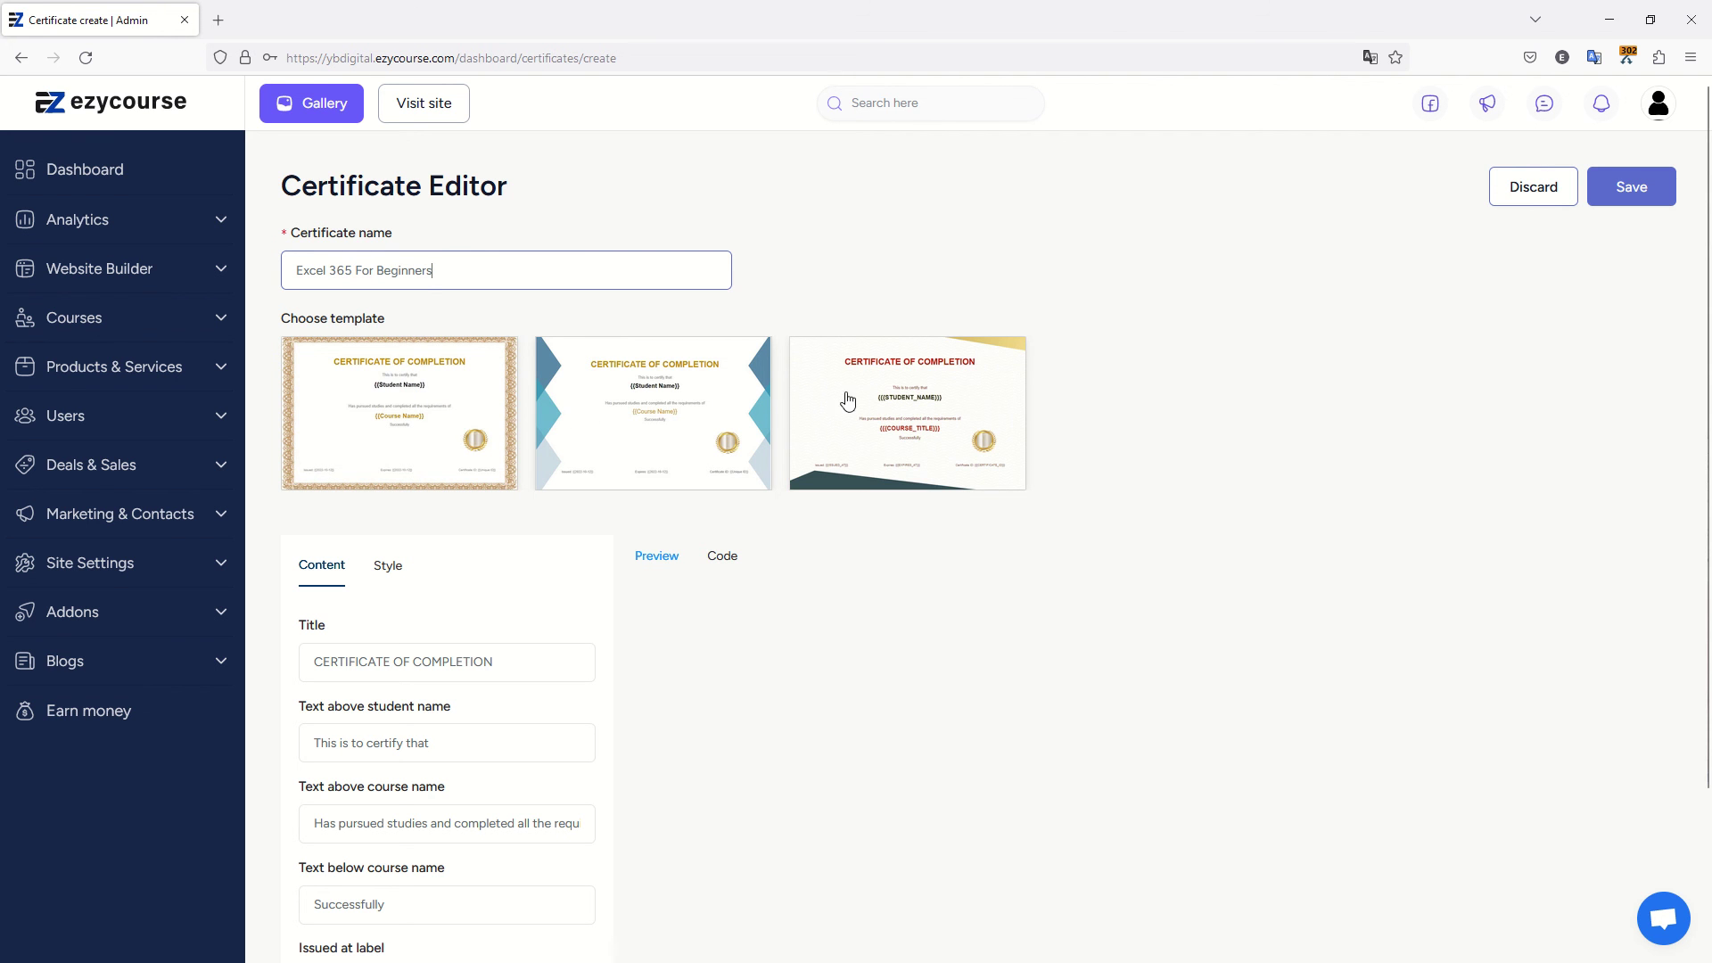
pyautogui.click(914, 426)
# Check the certificate title and ID label text, then save the certificate.
pyautogui.scroll(-2, 1005, 437)
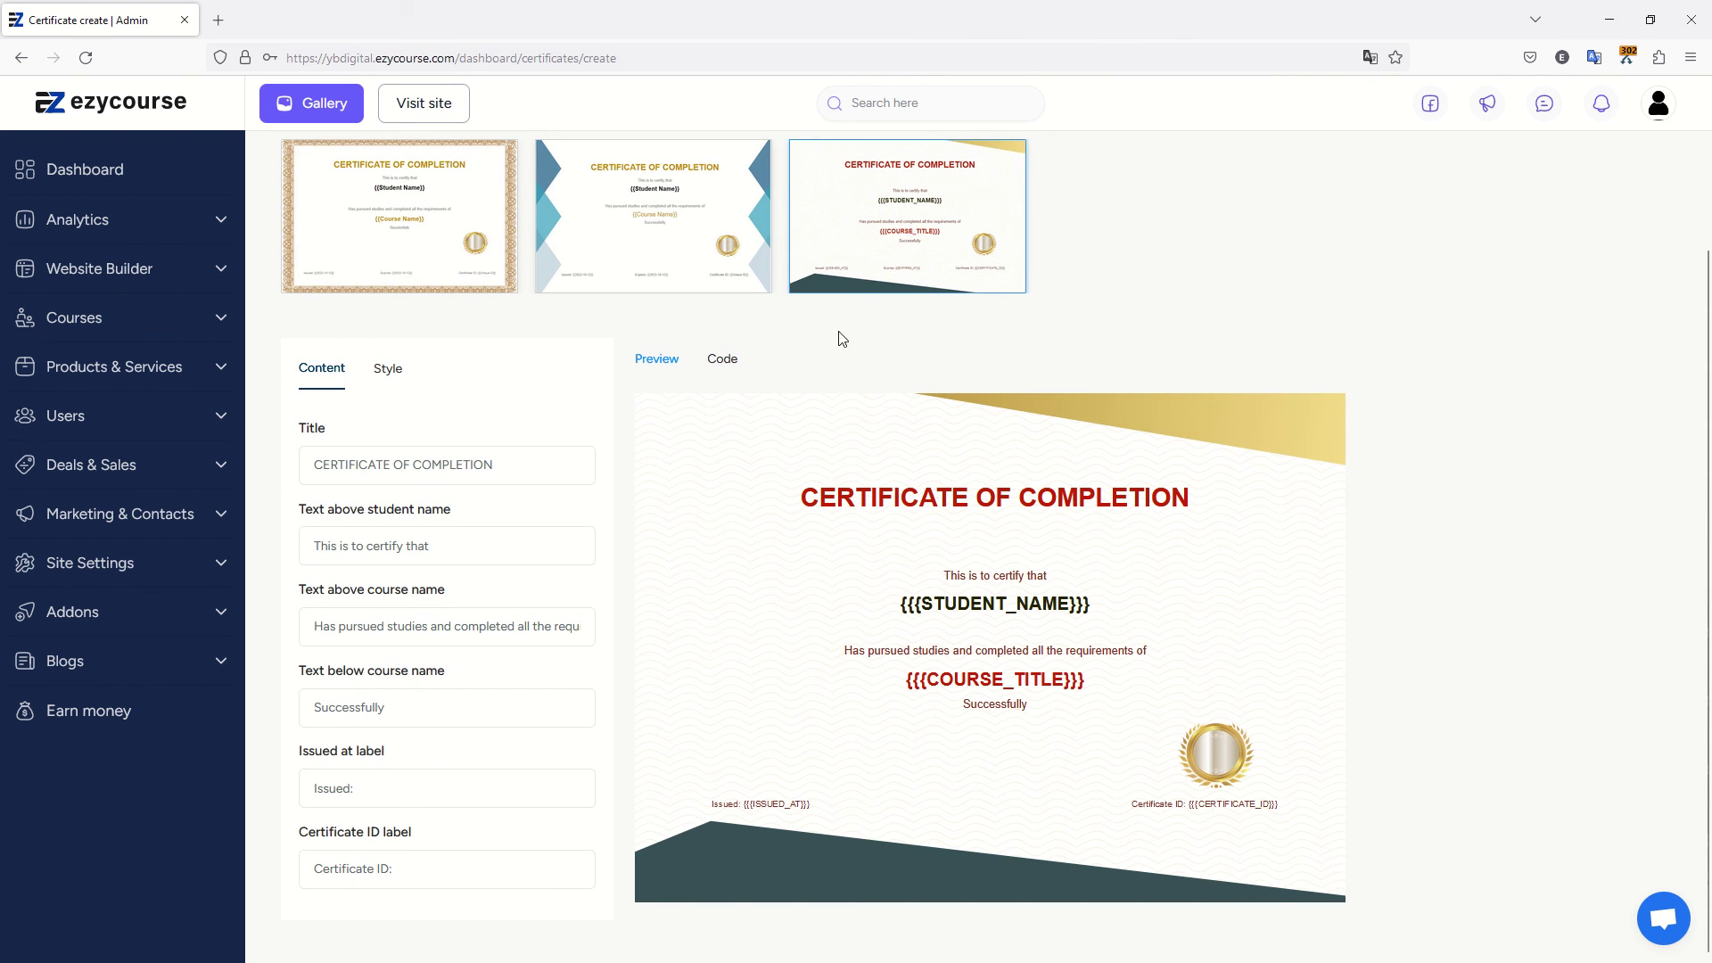
pyautogui.click(563, 473)
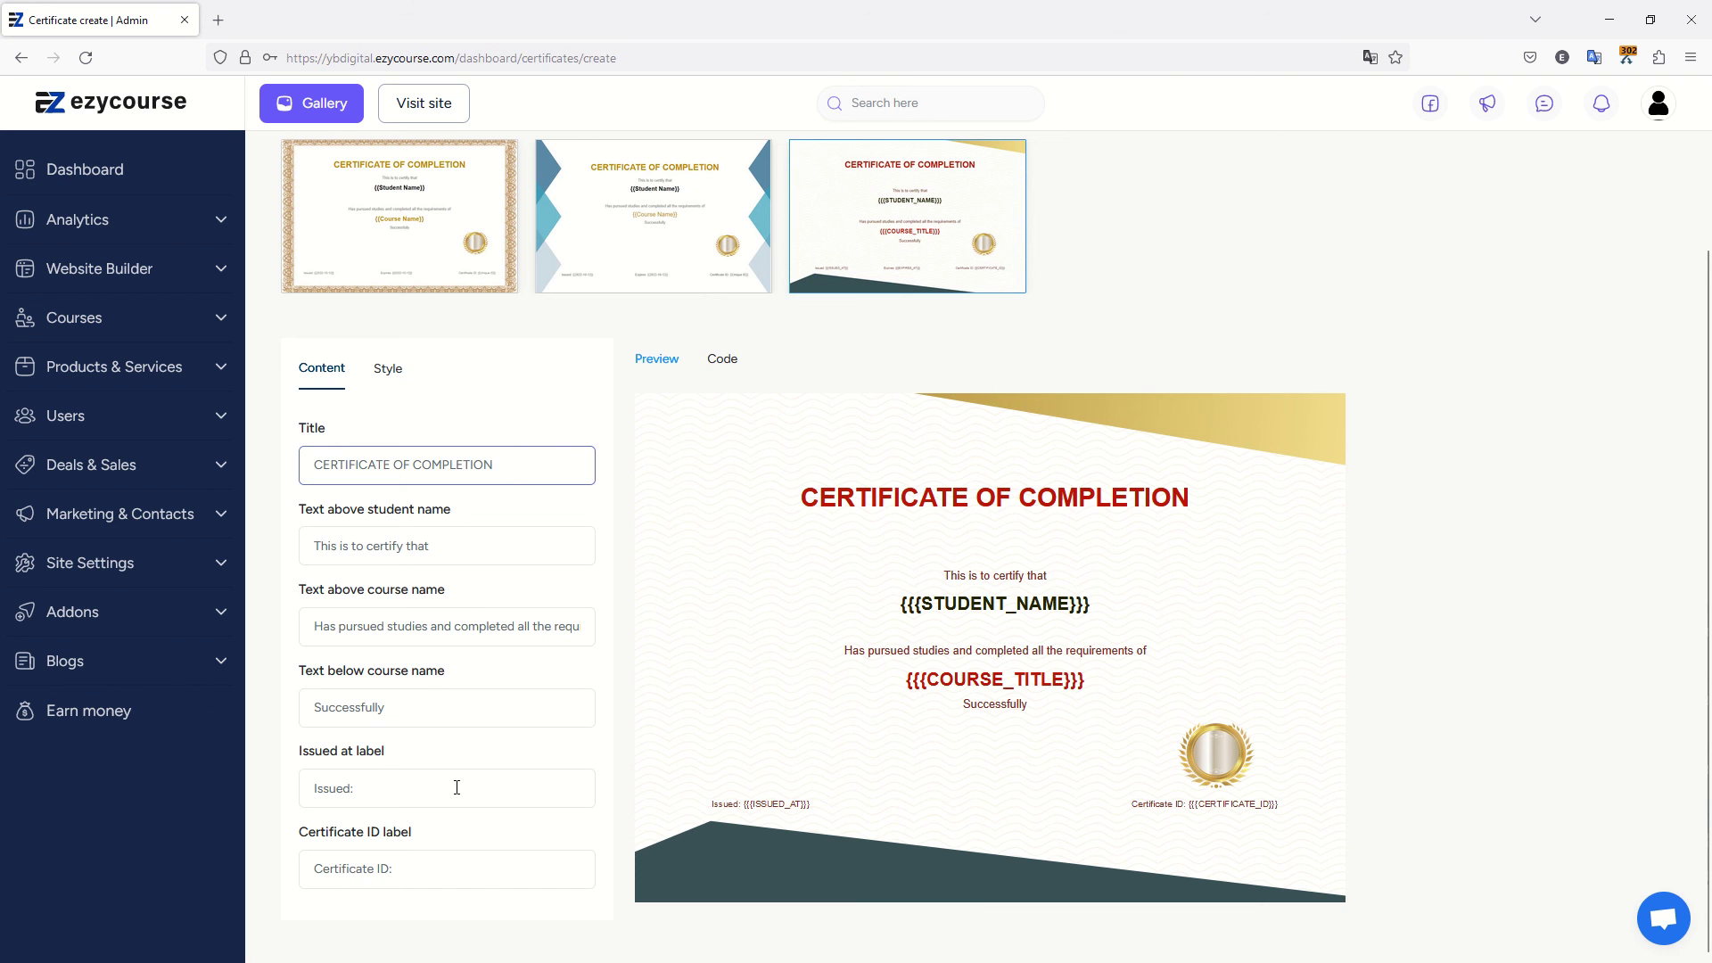
pyautogui.click(449, 868)
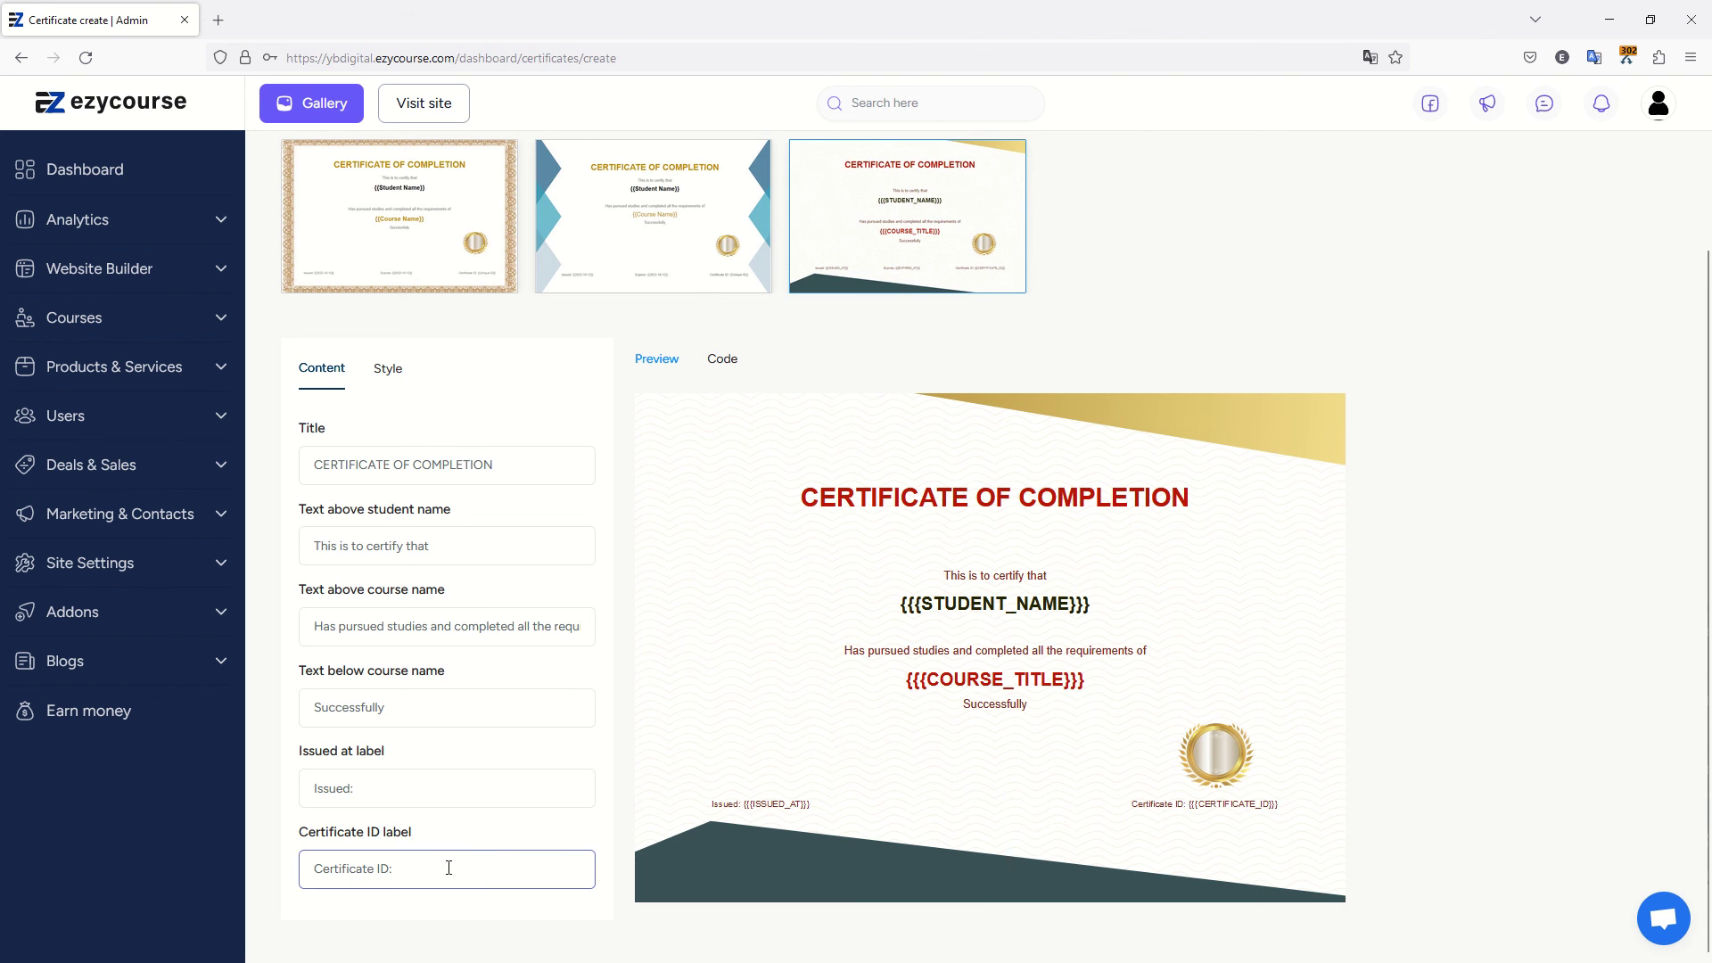
pyautogui.scroll(3, 1402, 745)
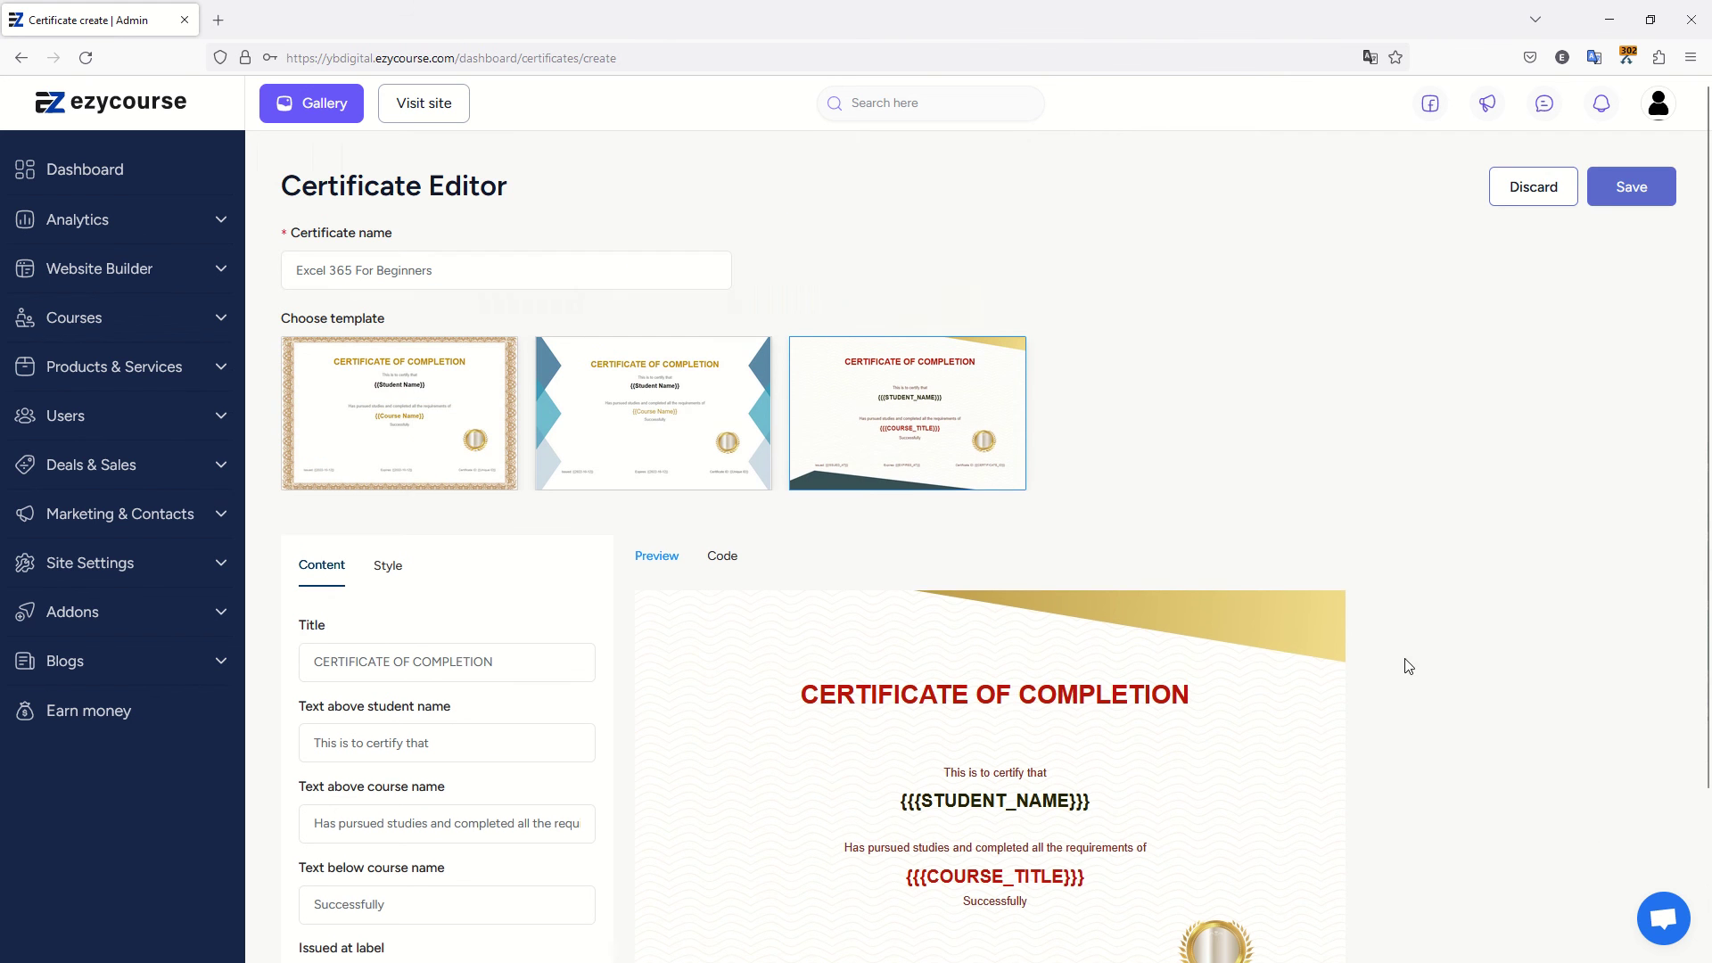
pyautogui.click(1589, 199)
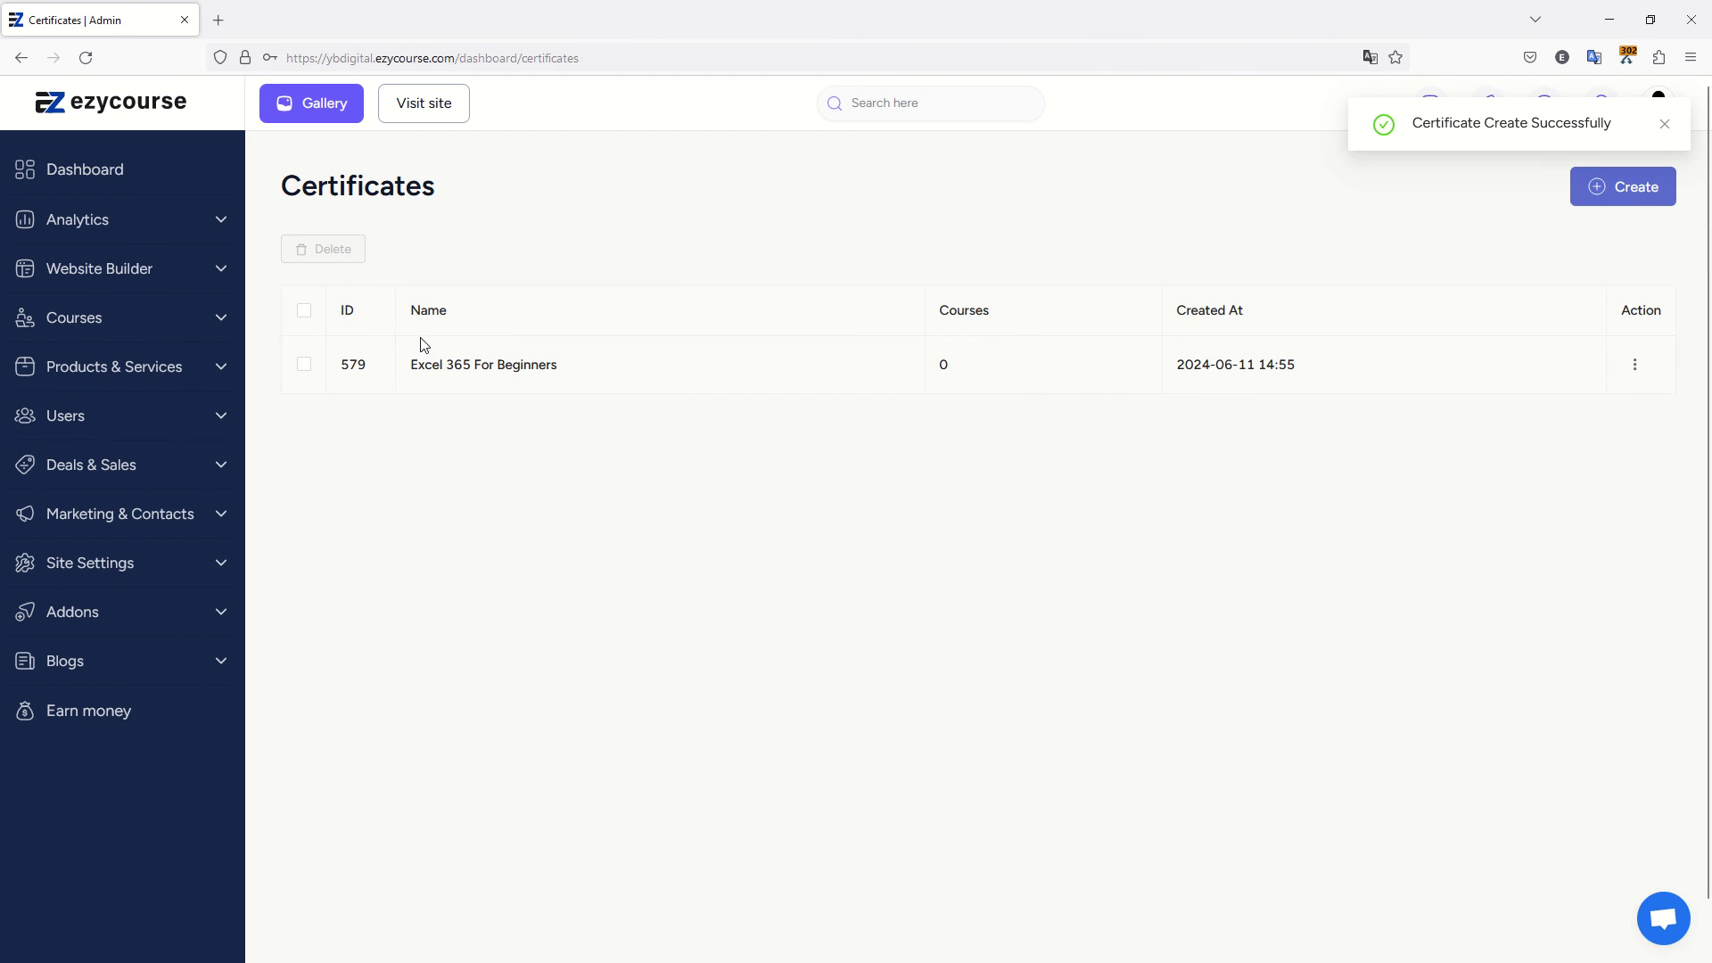
# Select and deselect the Excel 365 For Beginners certificate, then reopen the certificates list.
pyautogui.click(303, 364)
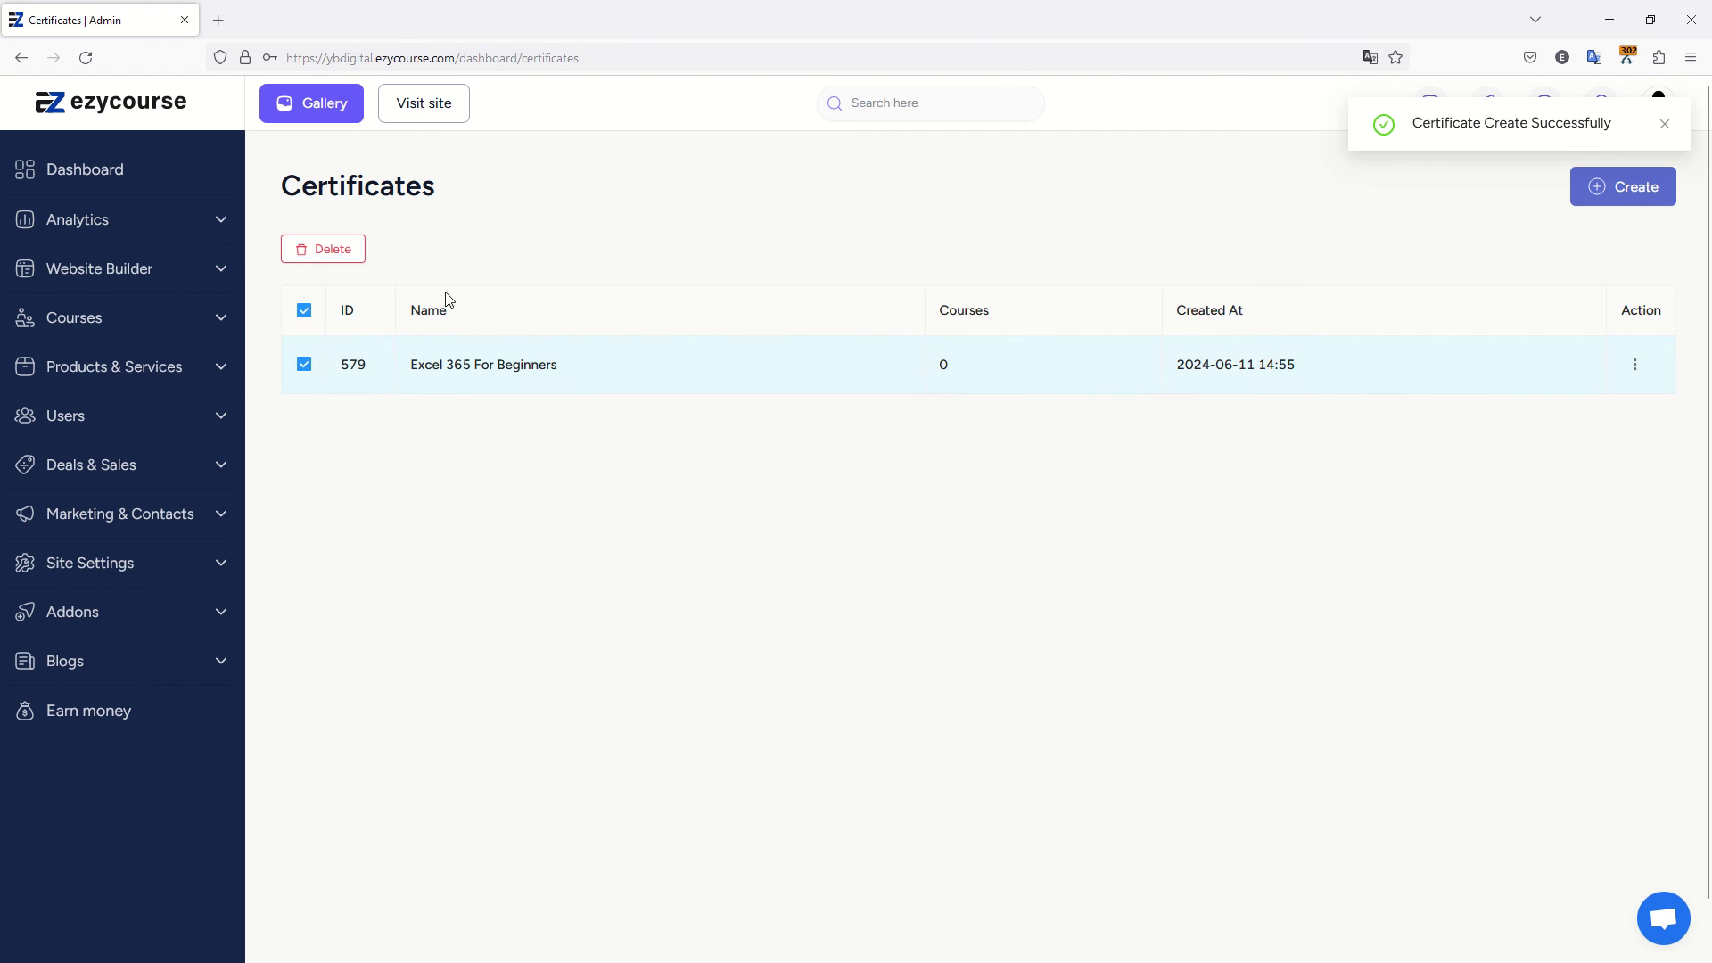
pyautogui.click(303, 364)
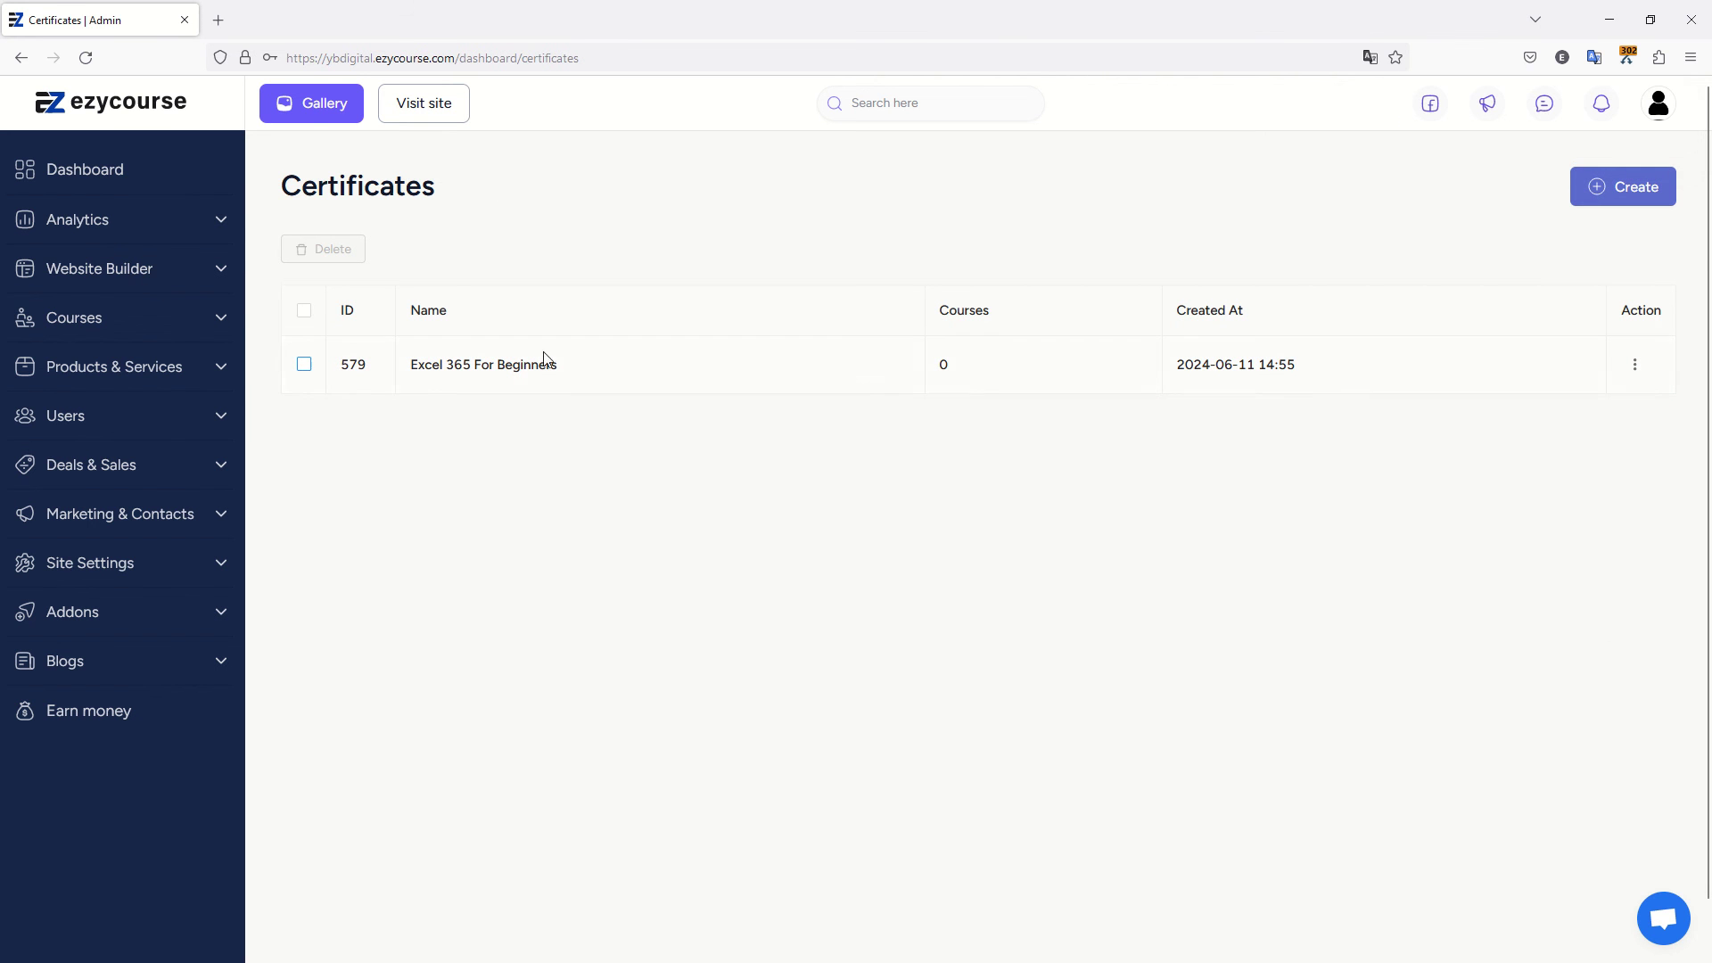
pyautogui.click(70, 219)
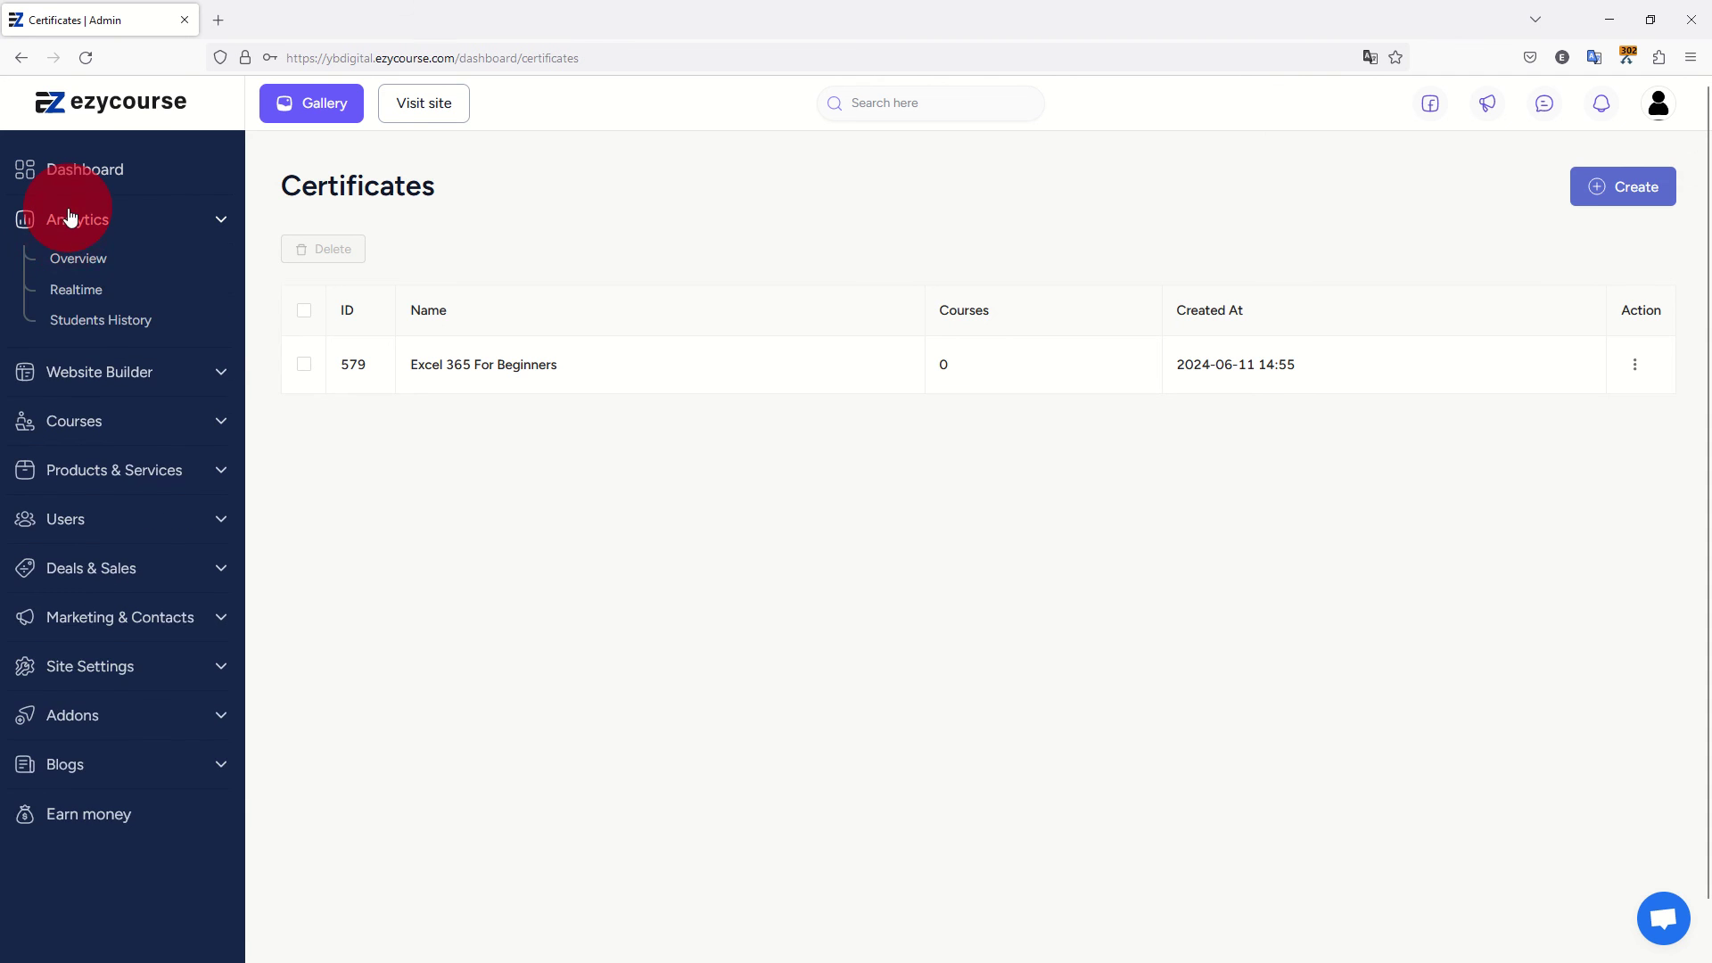
pyautogui.click(80, 317)
pyautogui.click(94, 418)
# Check the certificate row and its Action menu without choosing an action, then go to All Courses.
pyautogui.click(305, 365)
pyautogui.click(304, 364)
pyautogui.click(1638, 367)
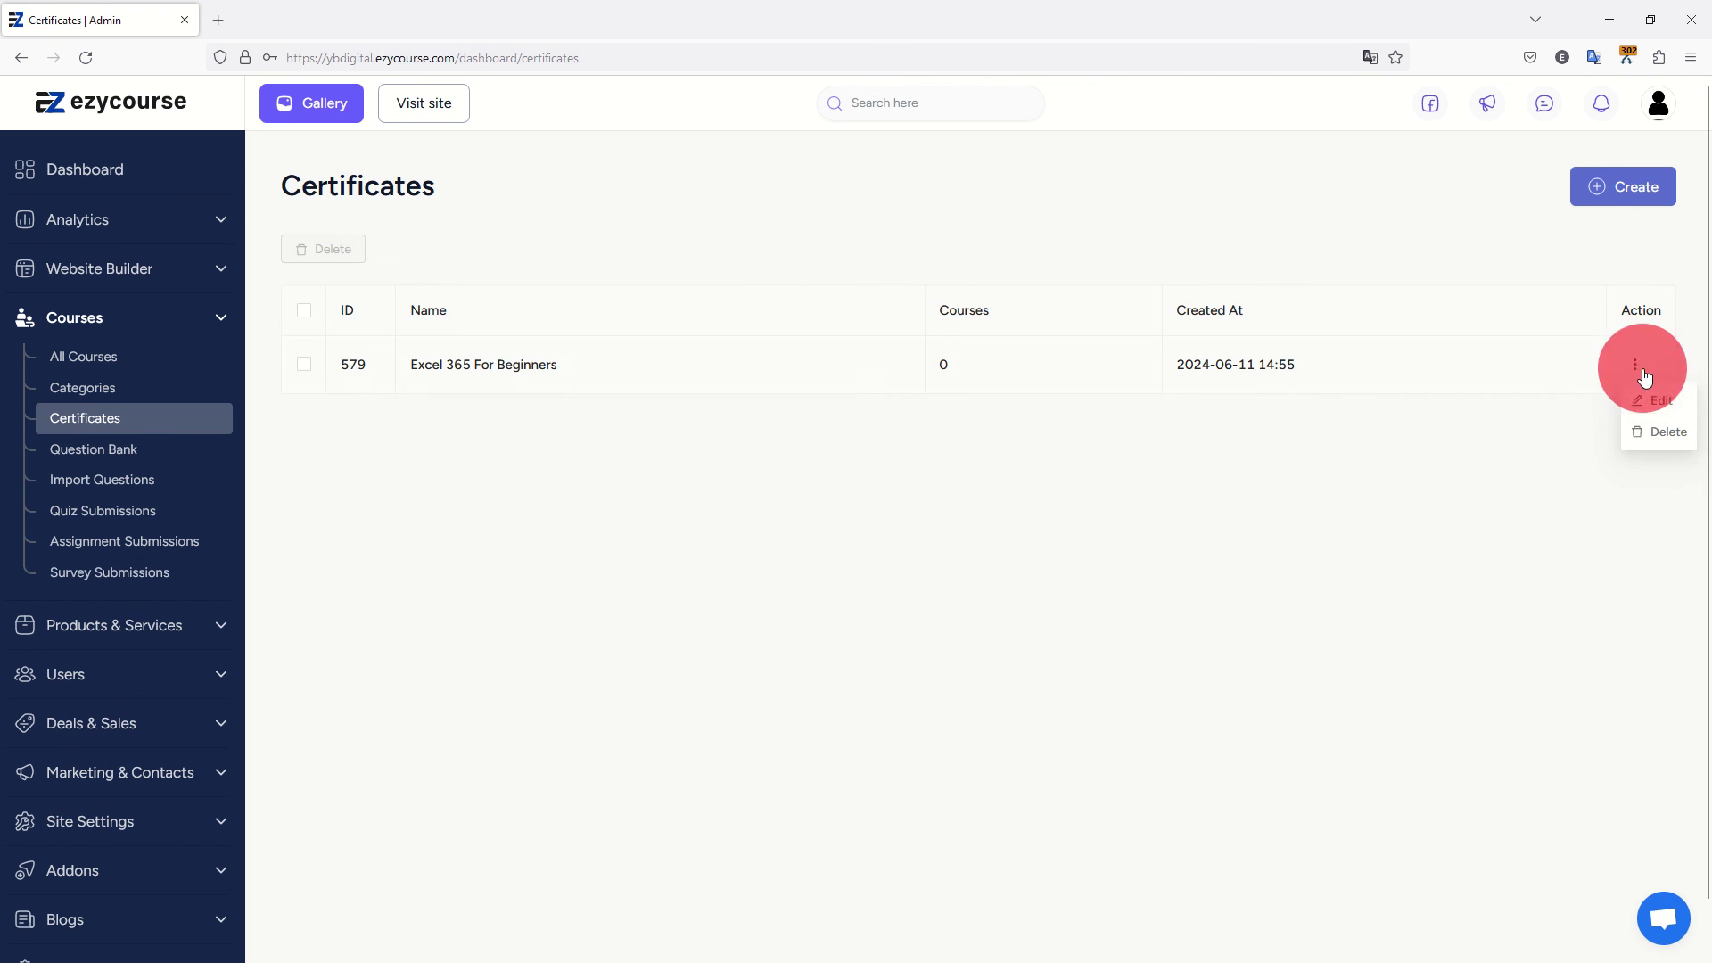
pyautogui.click(1346, 516)
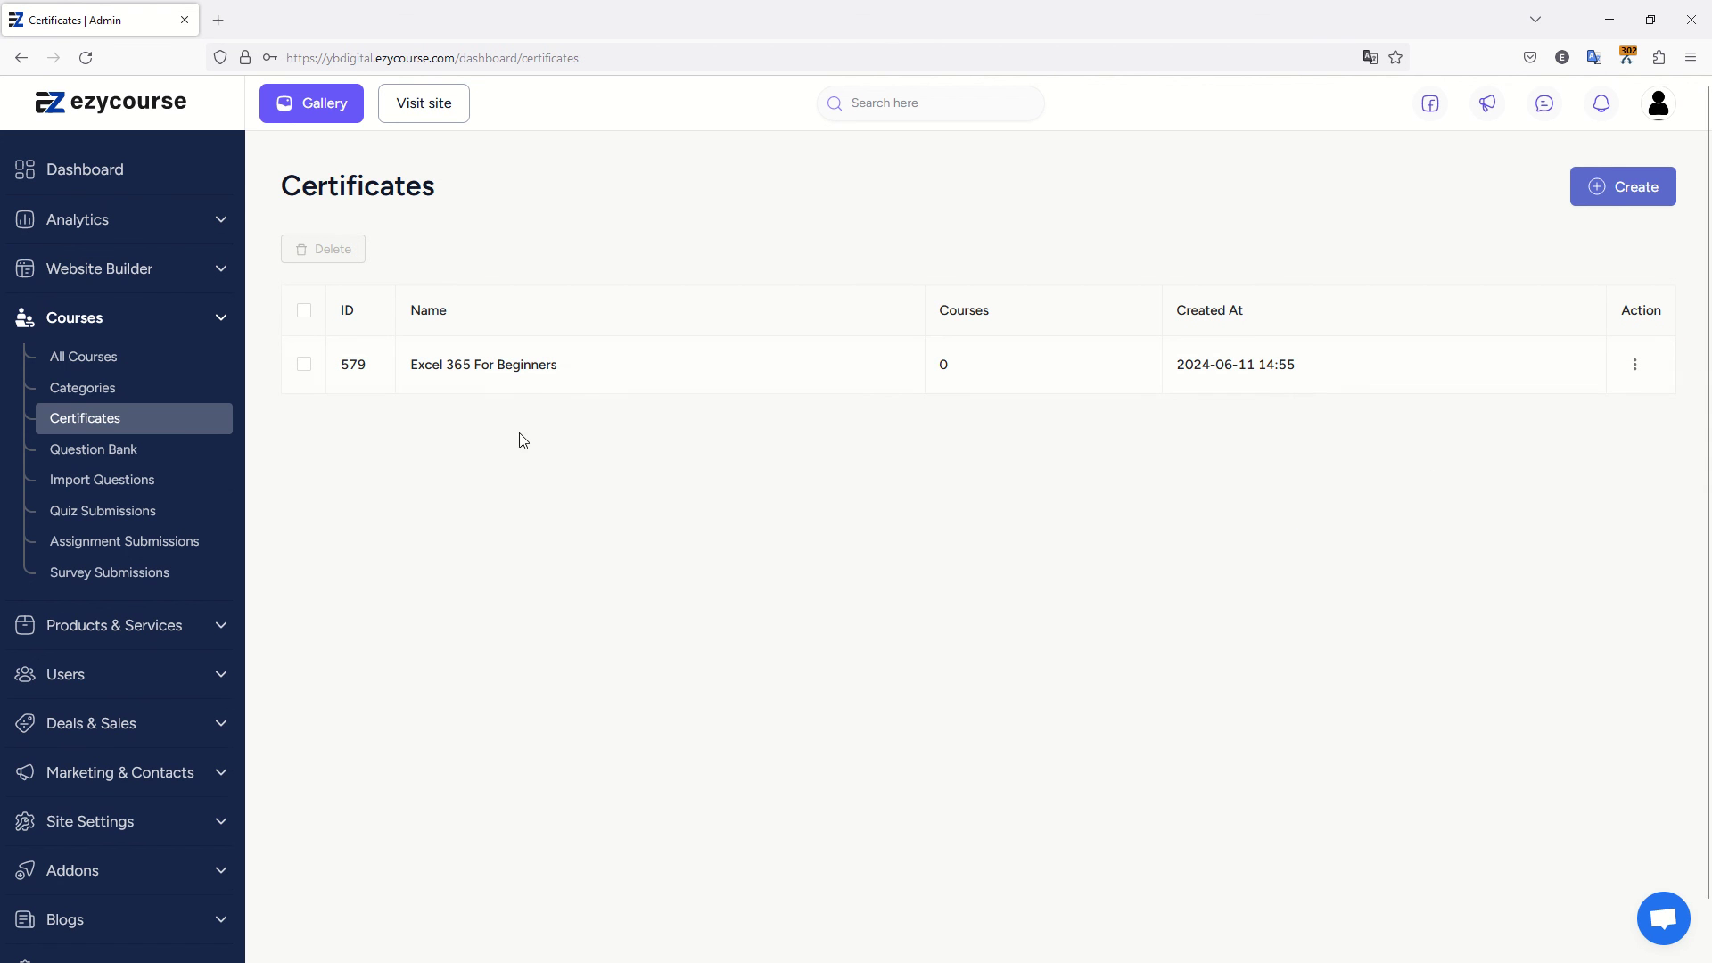
pyautogui.click(318, 360)
pyautogui.click(79, 360)
# Turn on the end-of-course certificate for Excel 365 Basics, choose Excel 365 For Beginners, and update.
pyautogui.click(1434, 506)
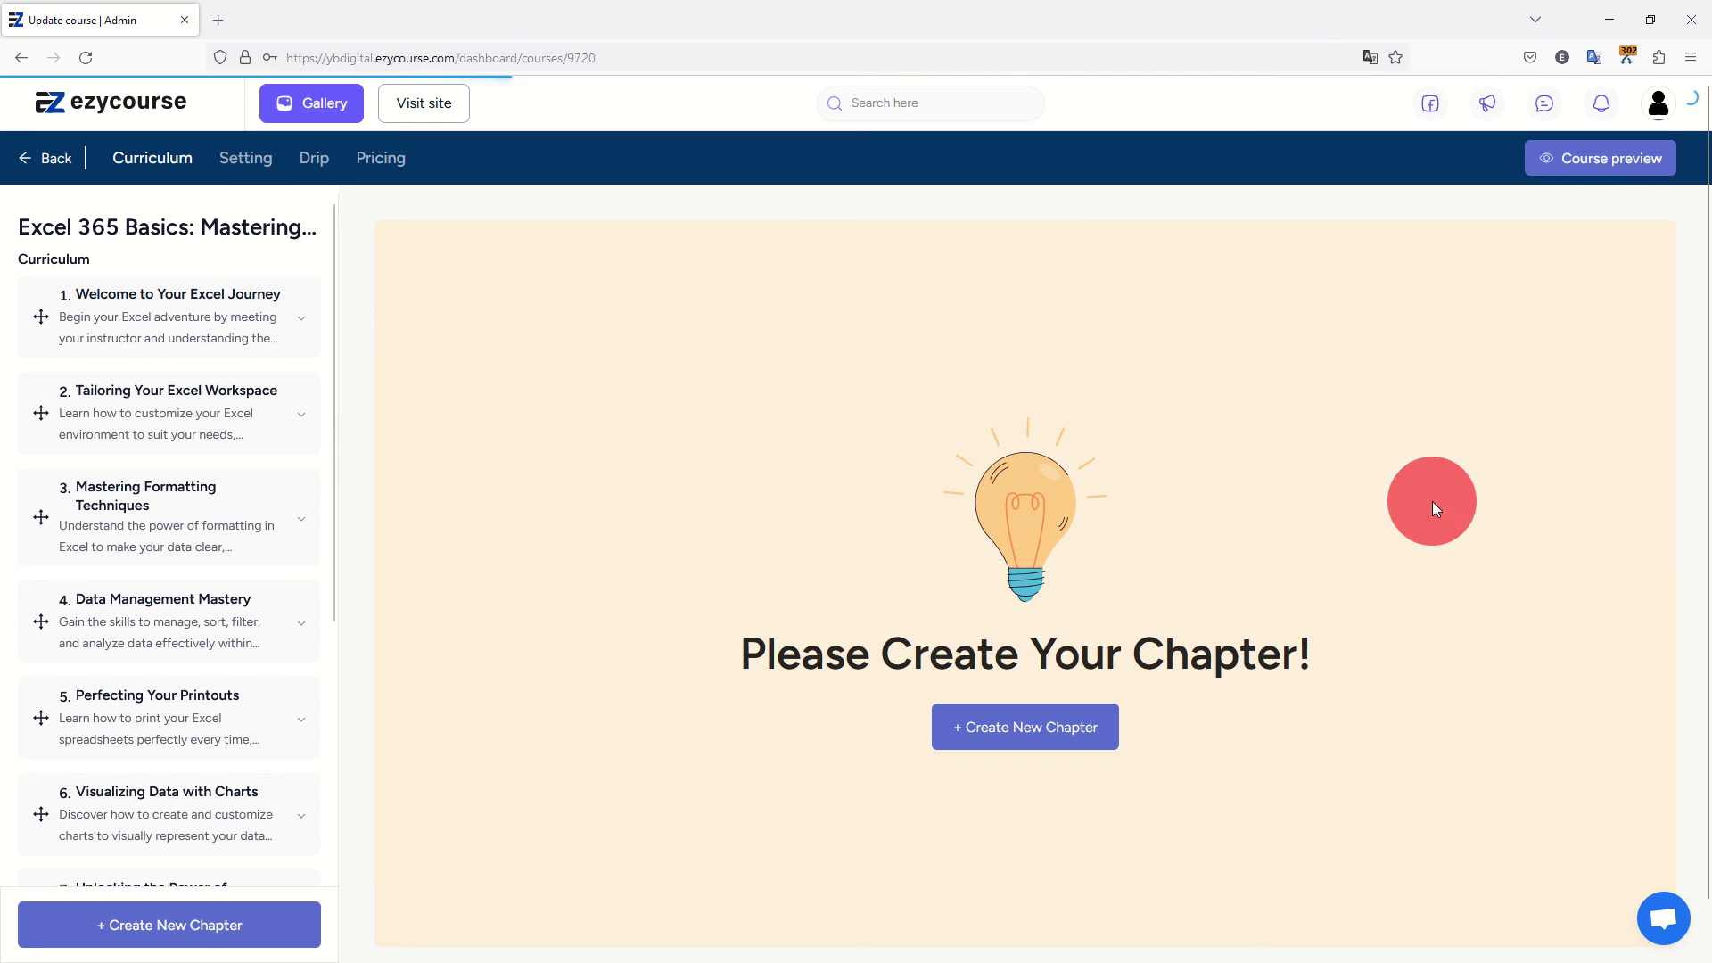
pyautogui.click(253, 165)
pyautogui.click(71, 350)
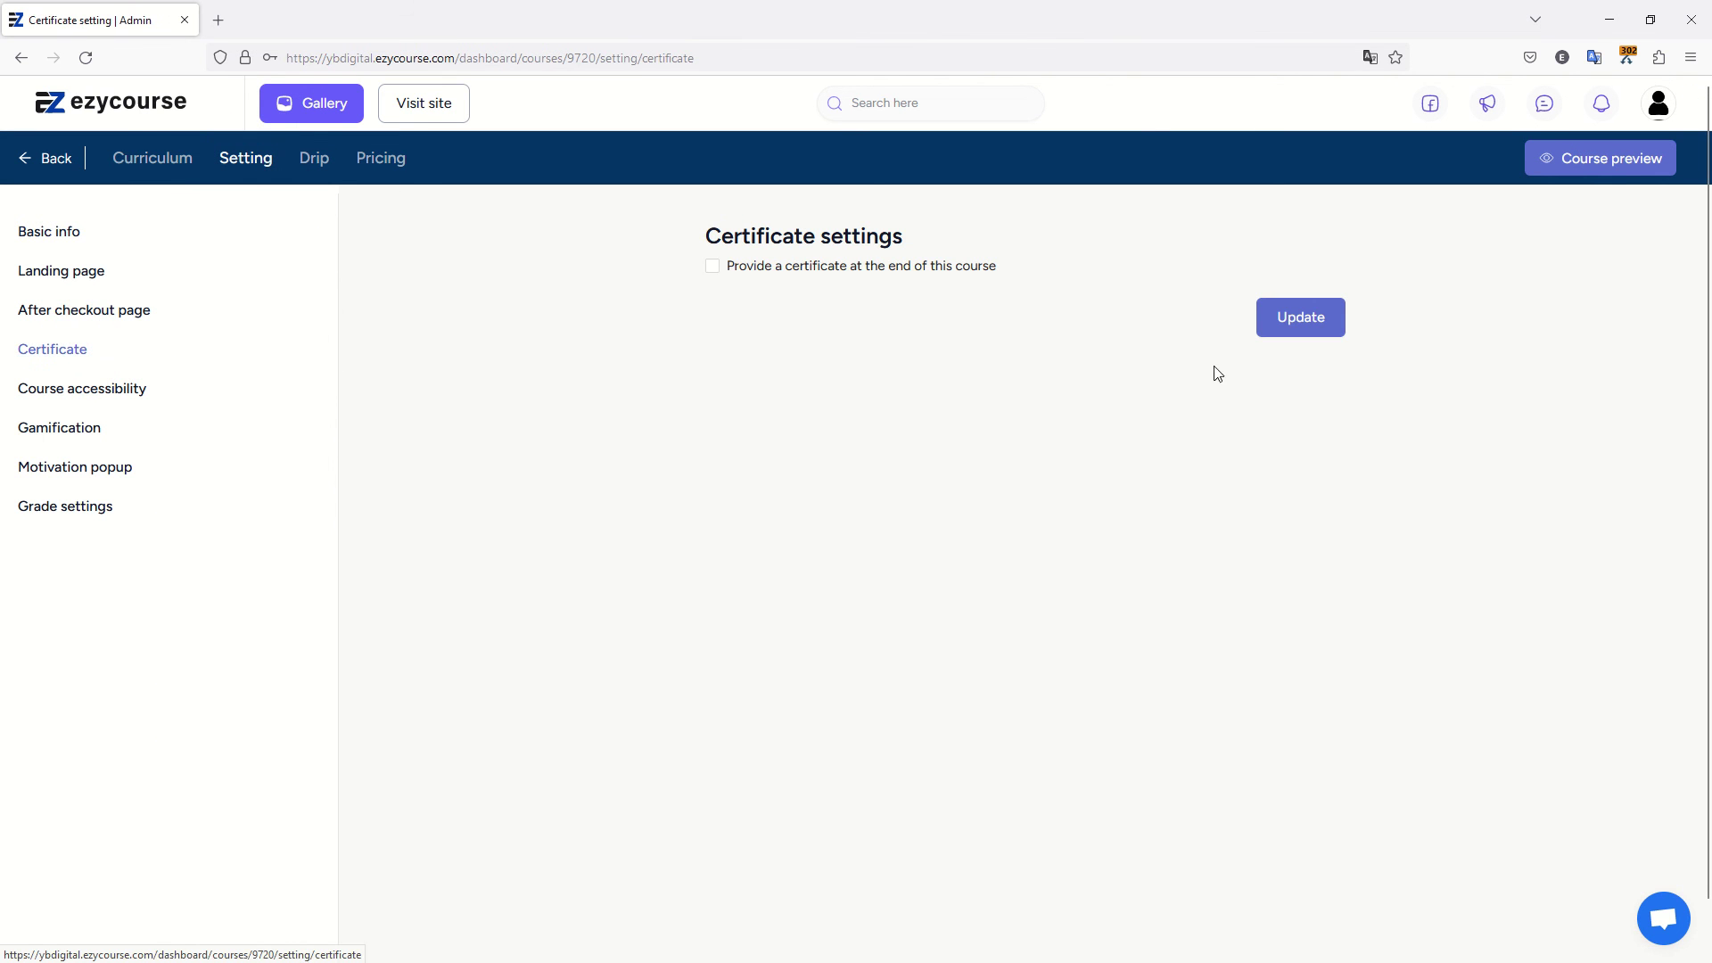
pyautogui.click(726, 270)
pyautogui.click(870, 337)
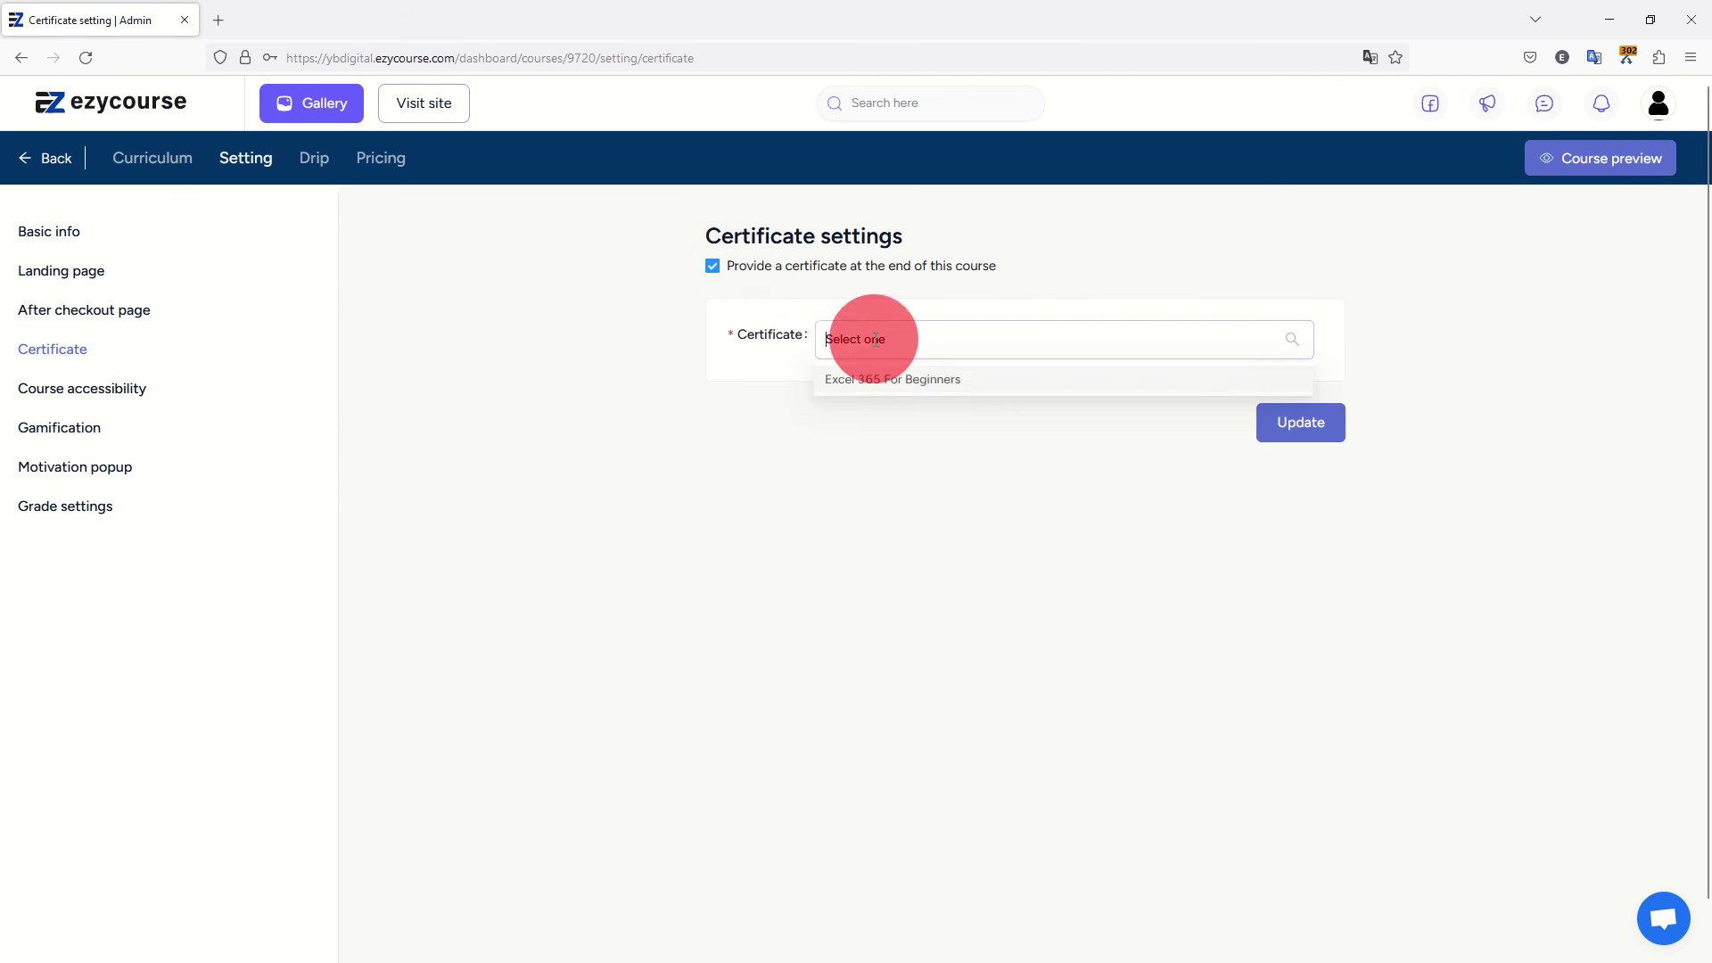
pyautogui.click(927, 382)
pyautogui.click(1298, 419)
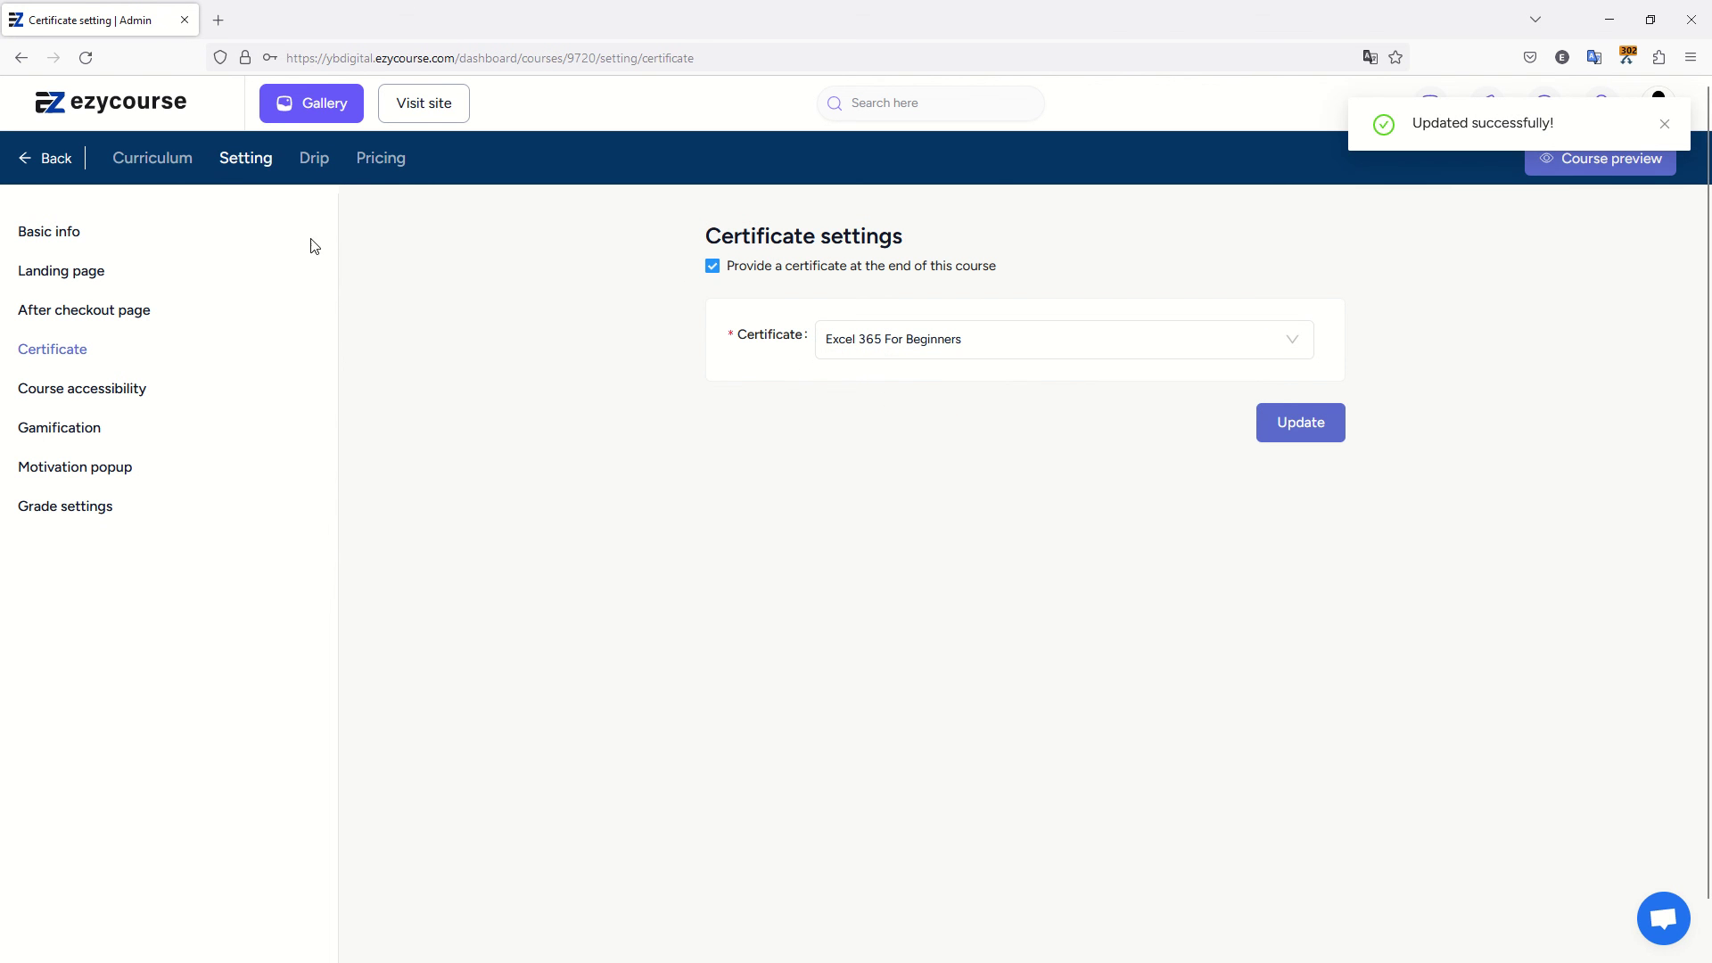
pyautogui.click(140, 164)
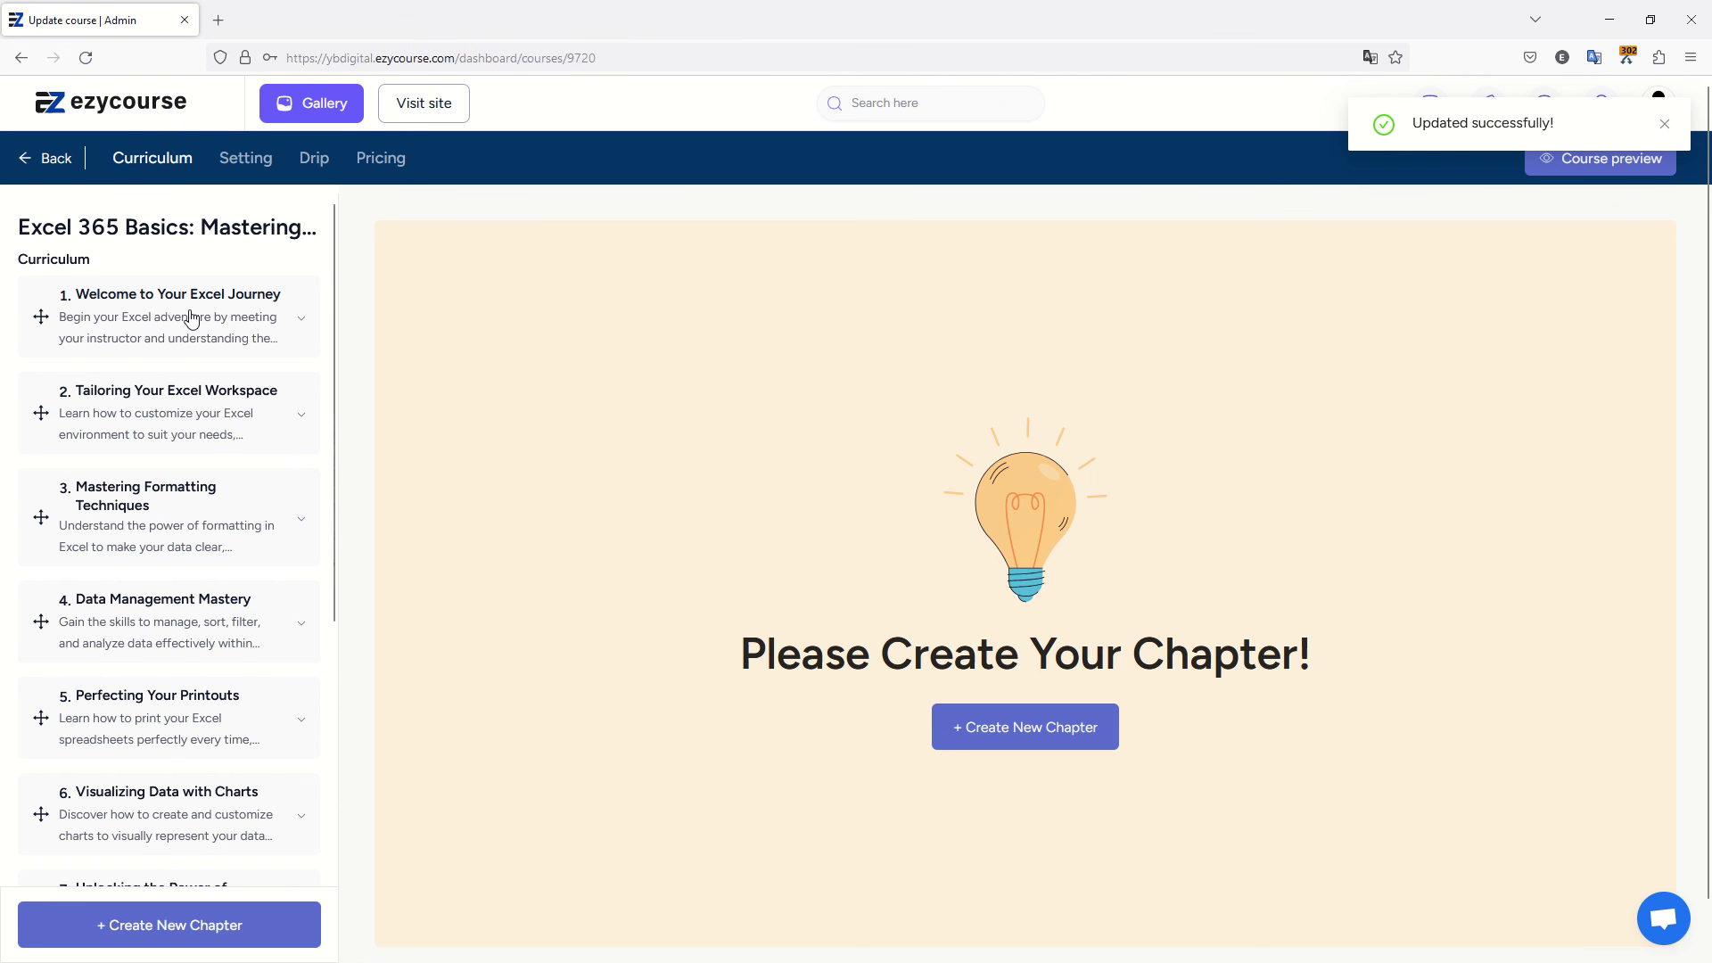
# Scroll through the Excel Basics Mastery quiz lesson in chapter 1, then return to All courses.
pyautogui.click(259, 322)
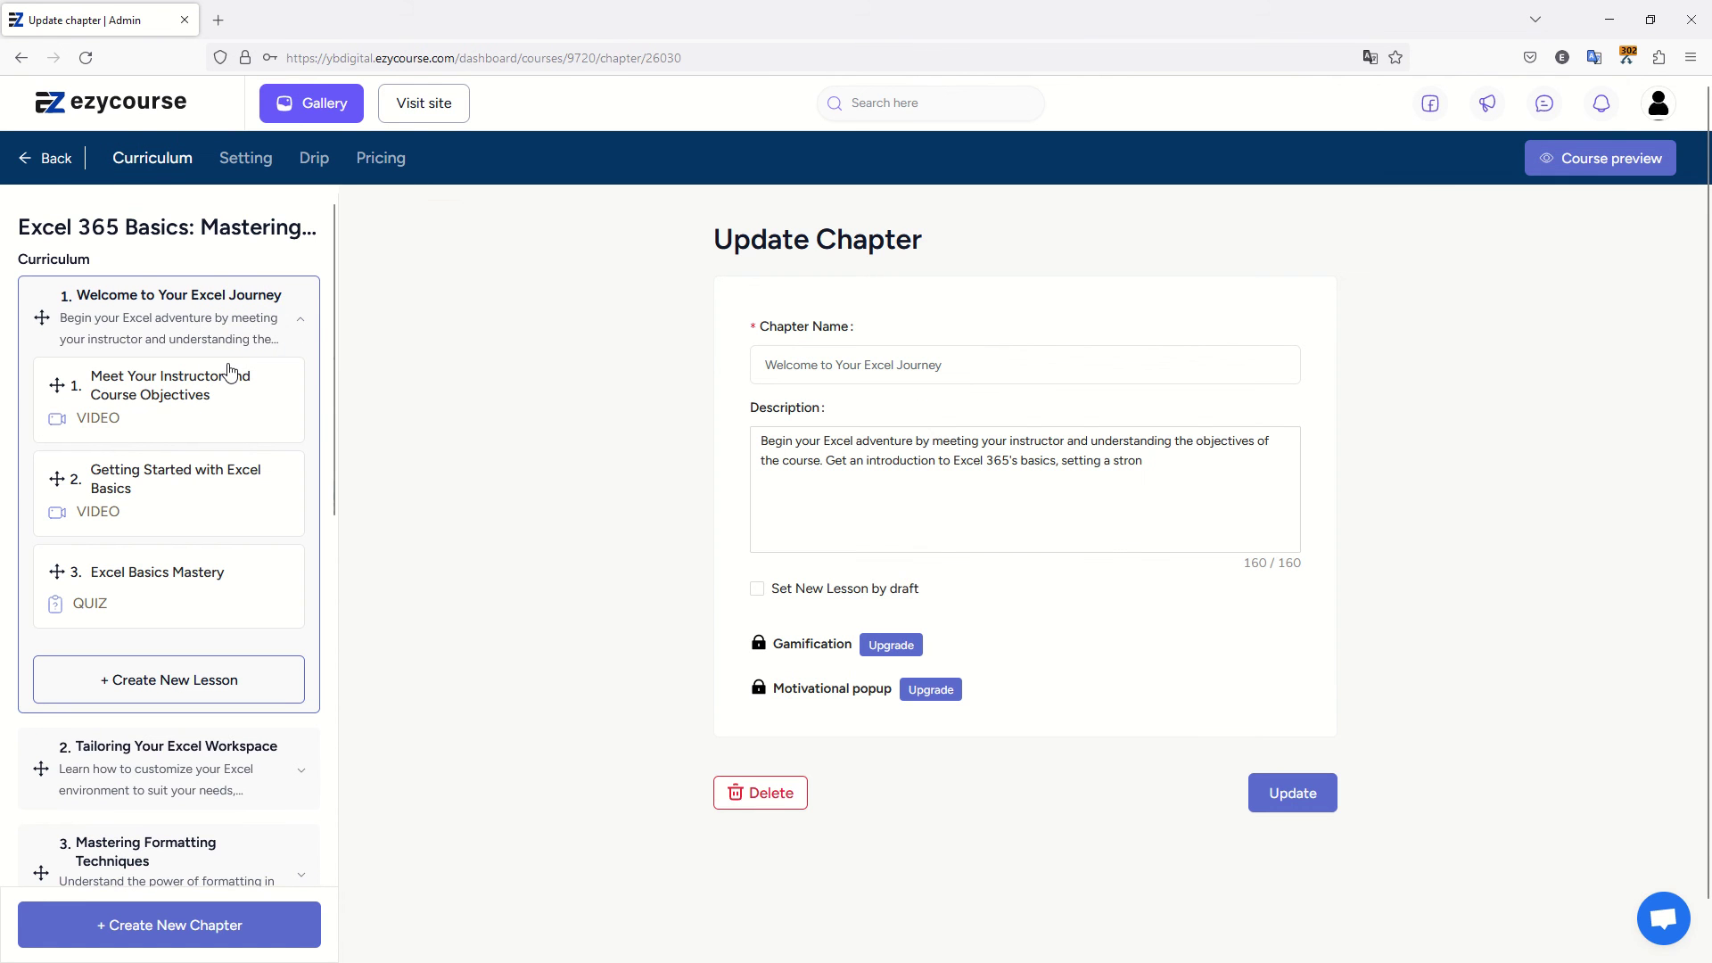
pyautogui.click(205, 596)
pyautogui.scroll(-5, 436, 348)
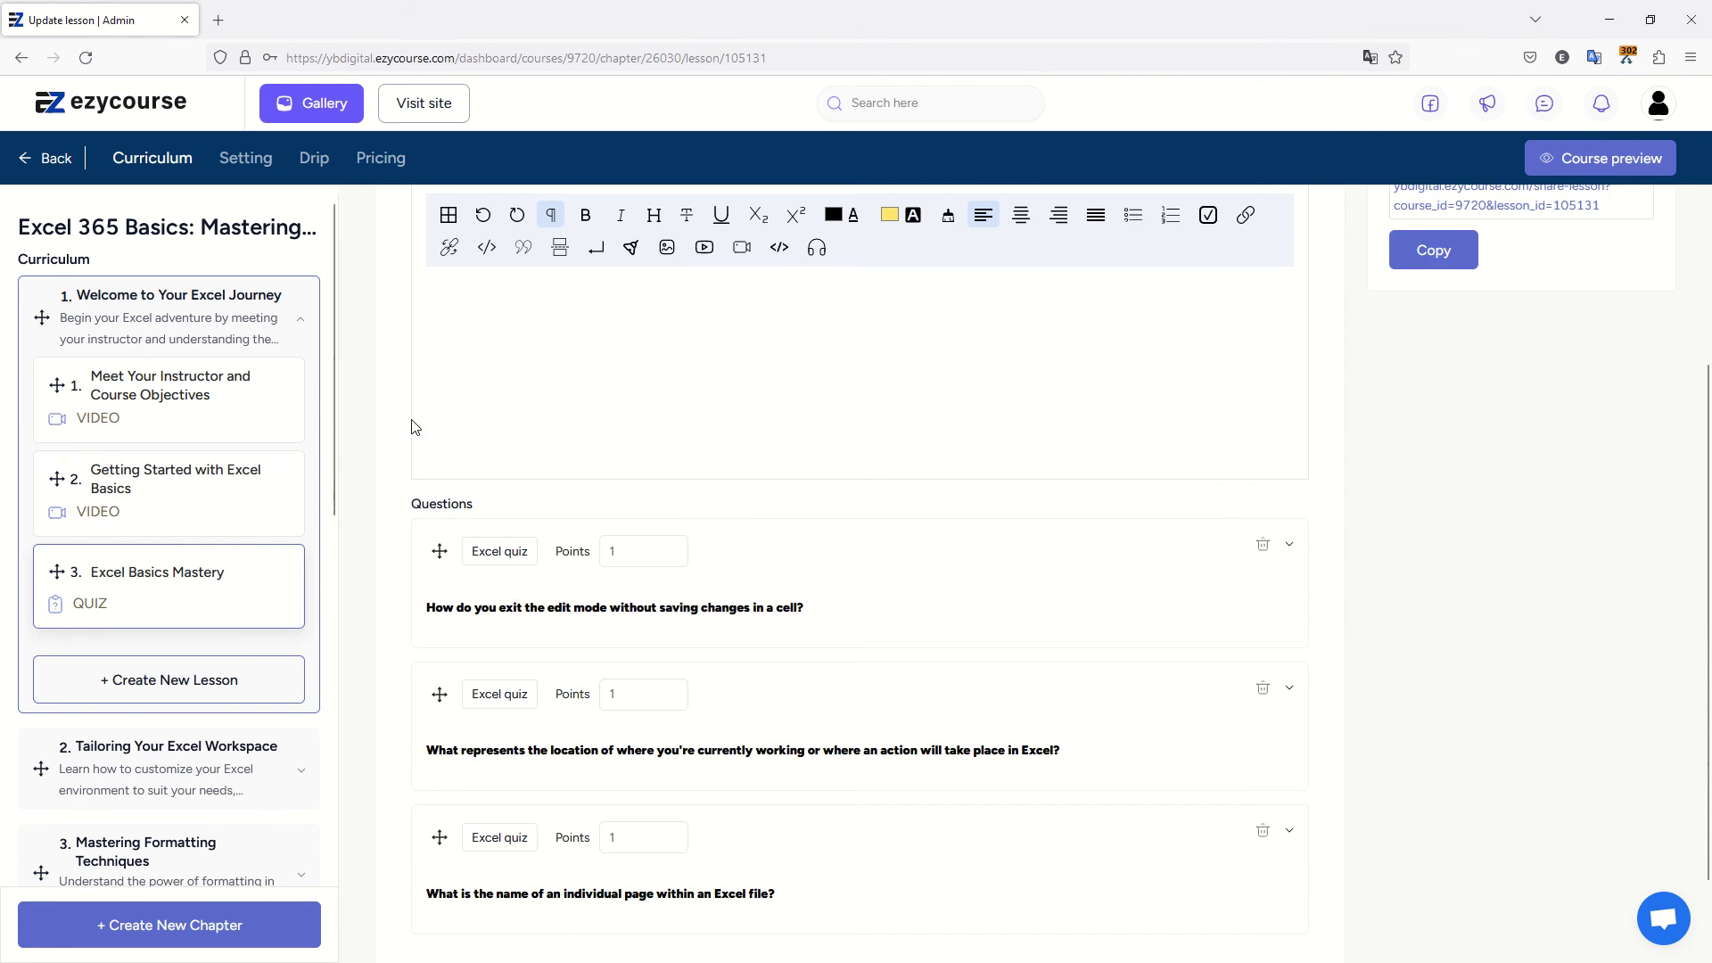
pyautogui.scroll(4, 393, 390)
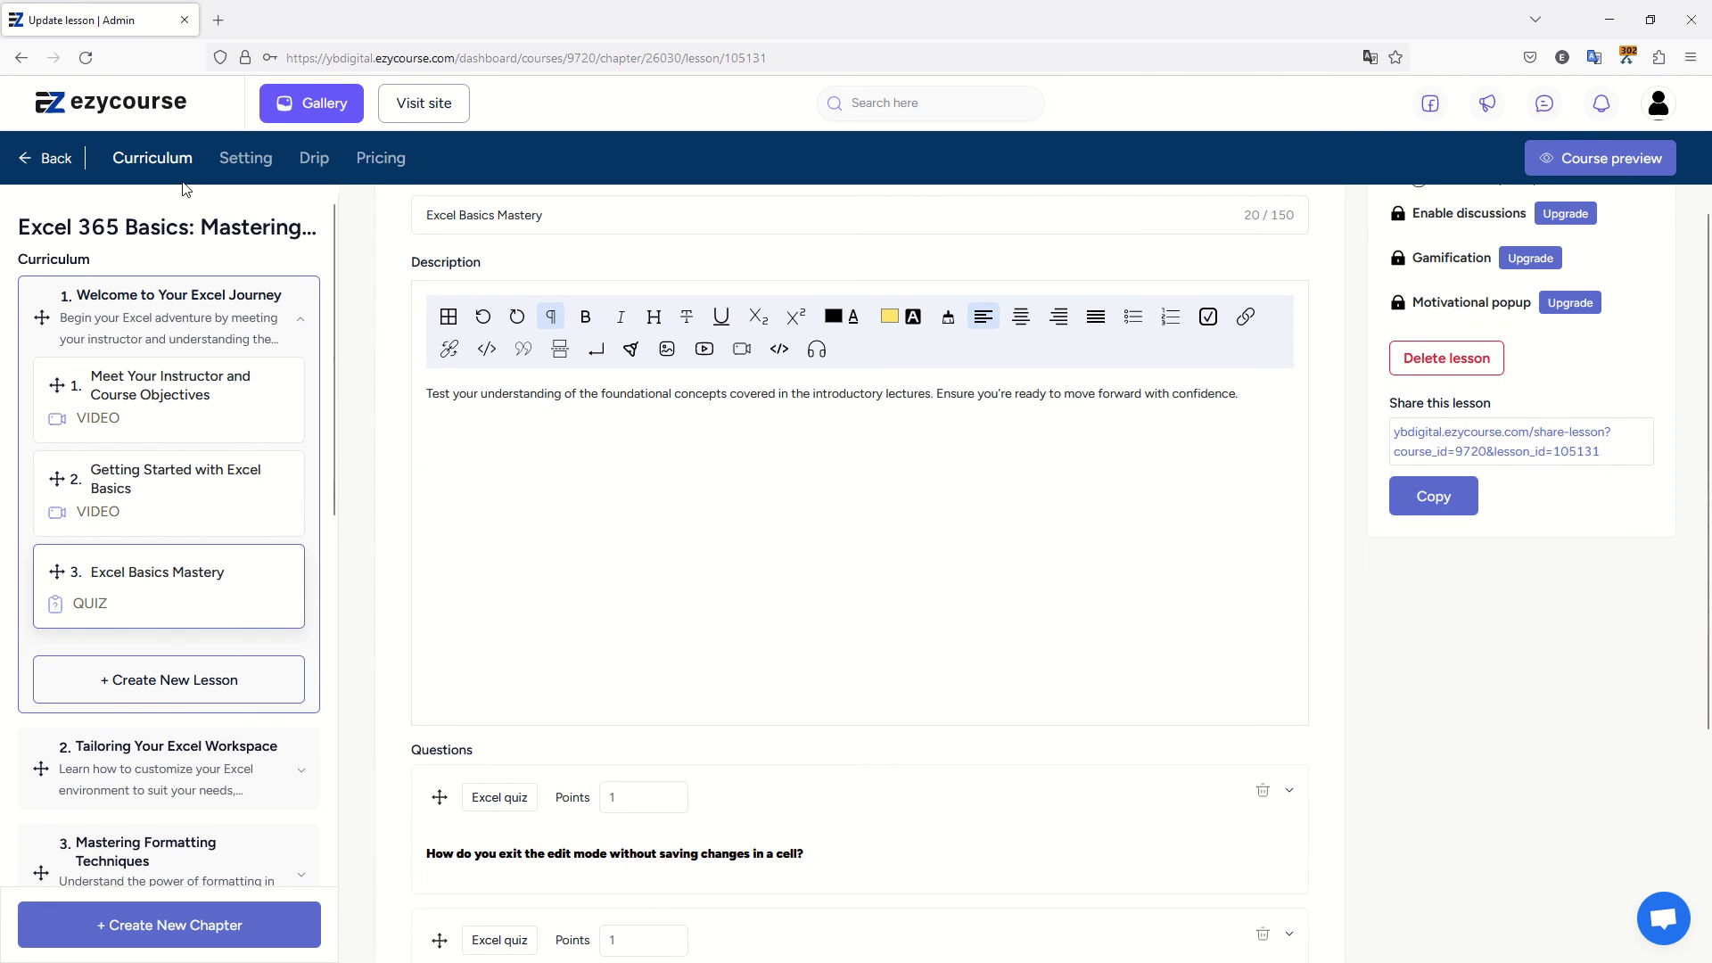
pyautogui.click(72, 160)
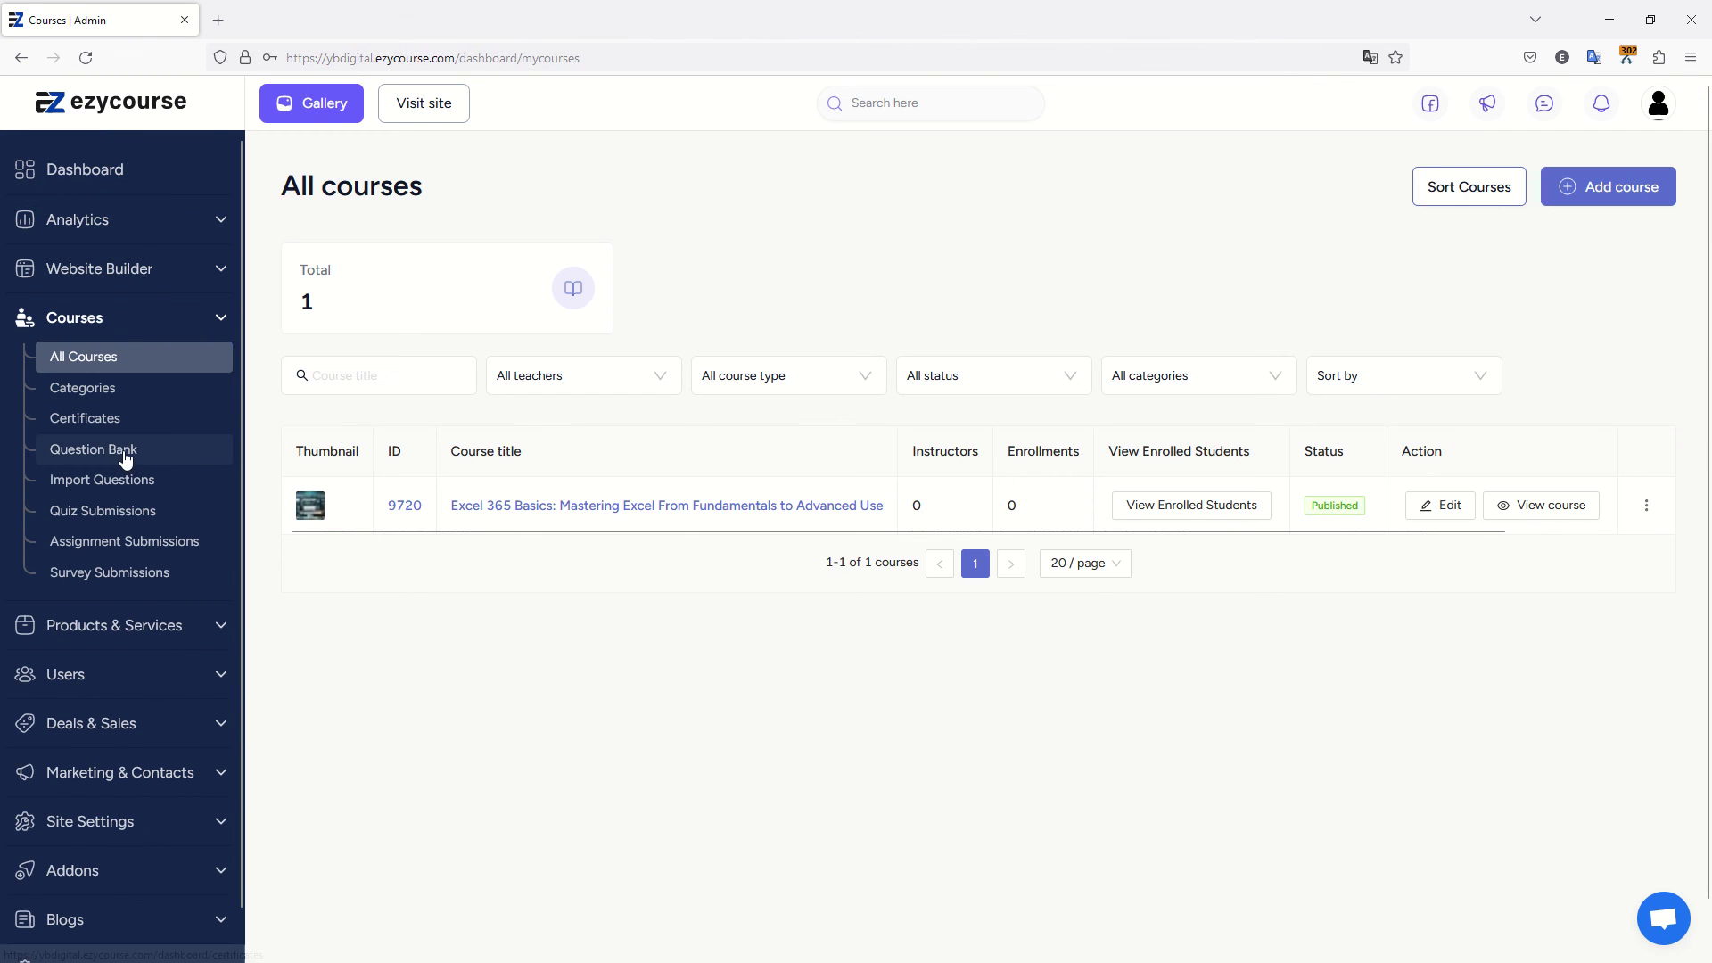
# Open Import Questions and read its CSV format instructions for each question type.
pyautogui.click(122, 489)
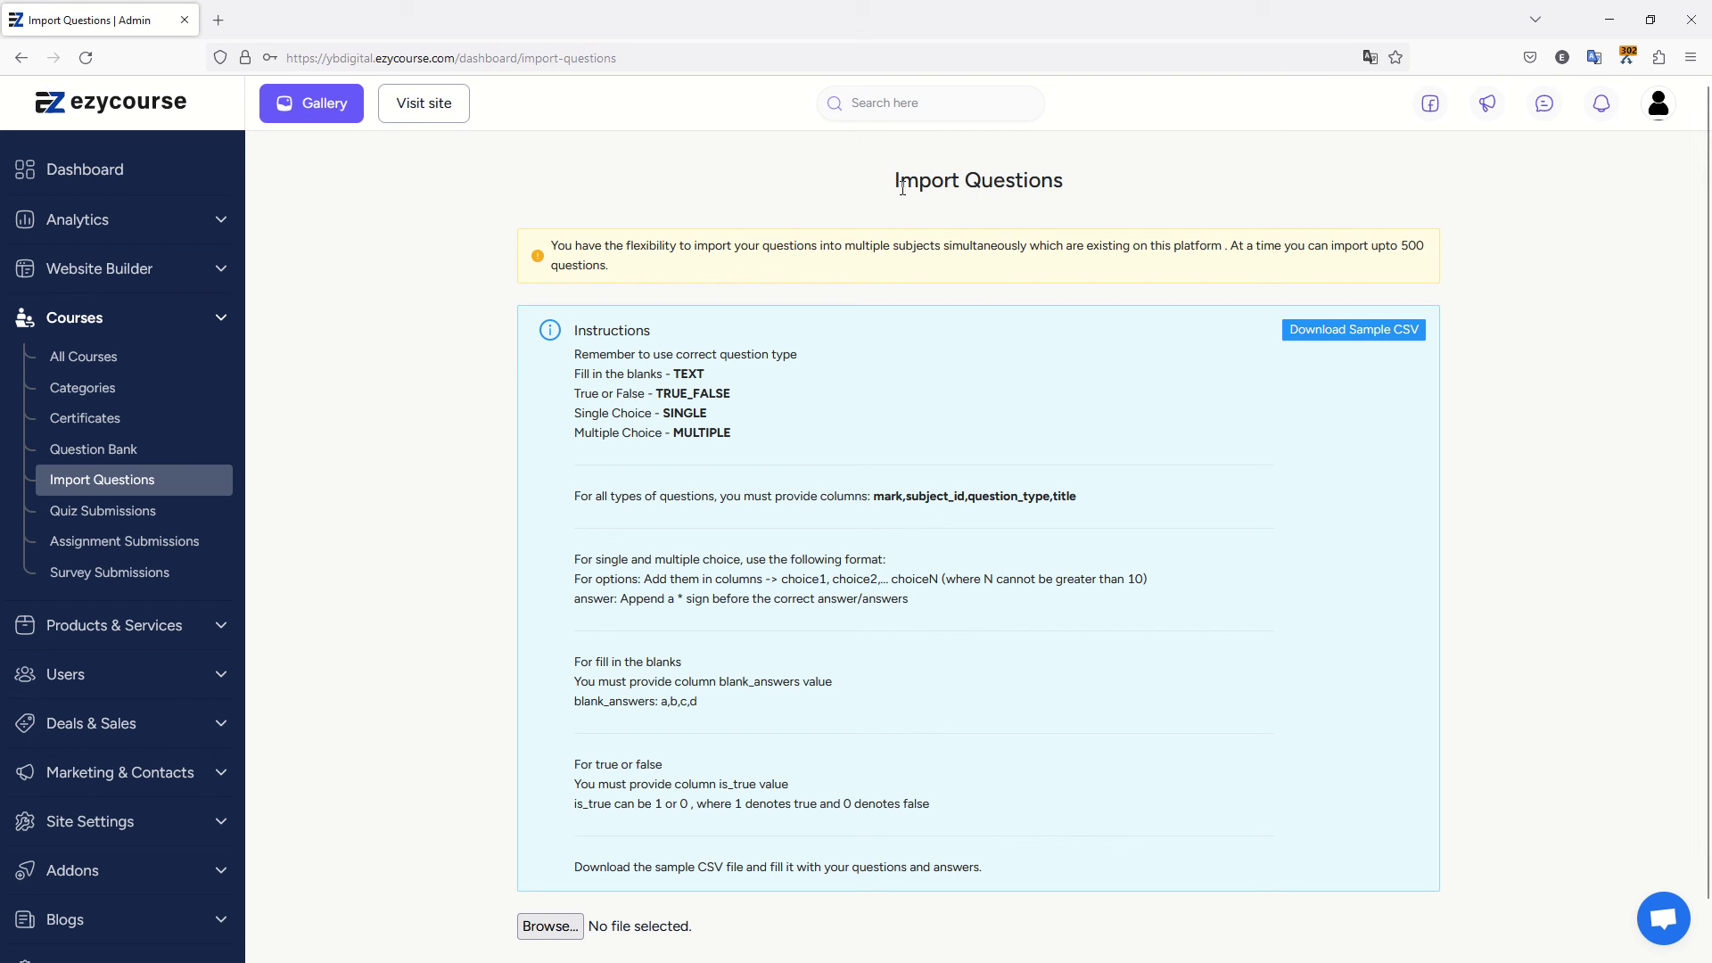
pyautogui.moveTo(901, 182); pyautogui.dragTo(969, 246)
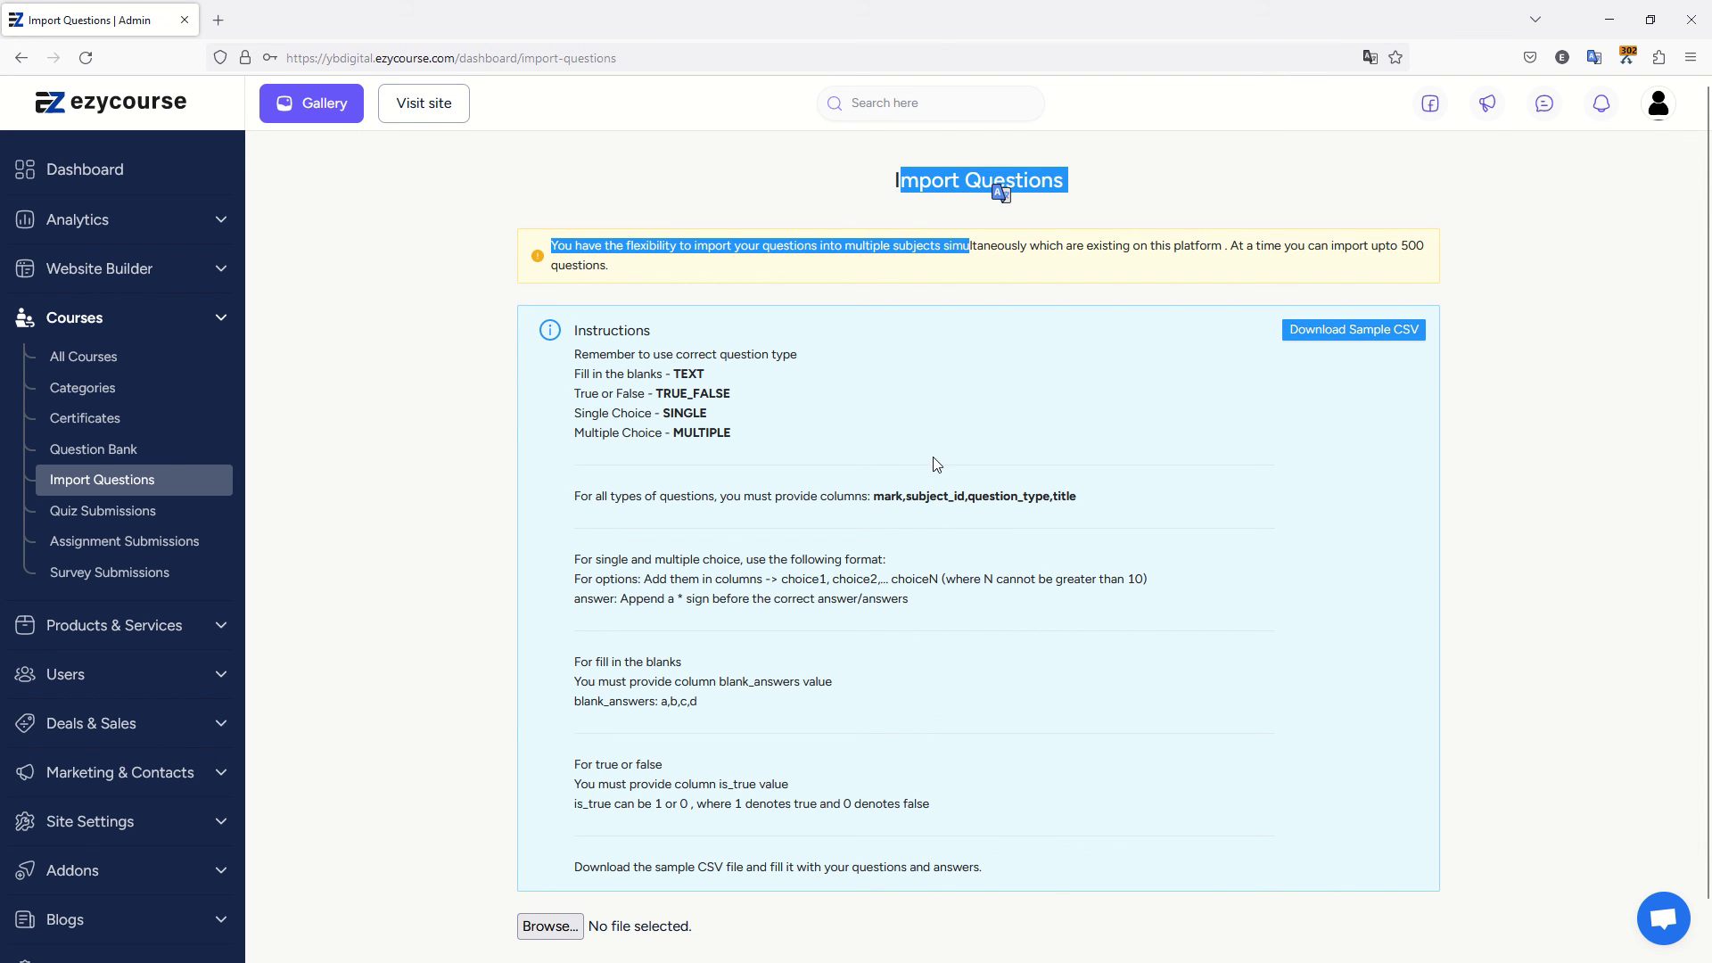
pyautogui.click(922, 448)
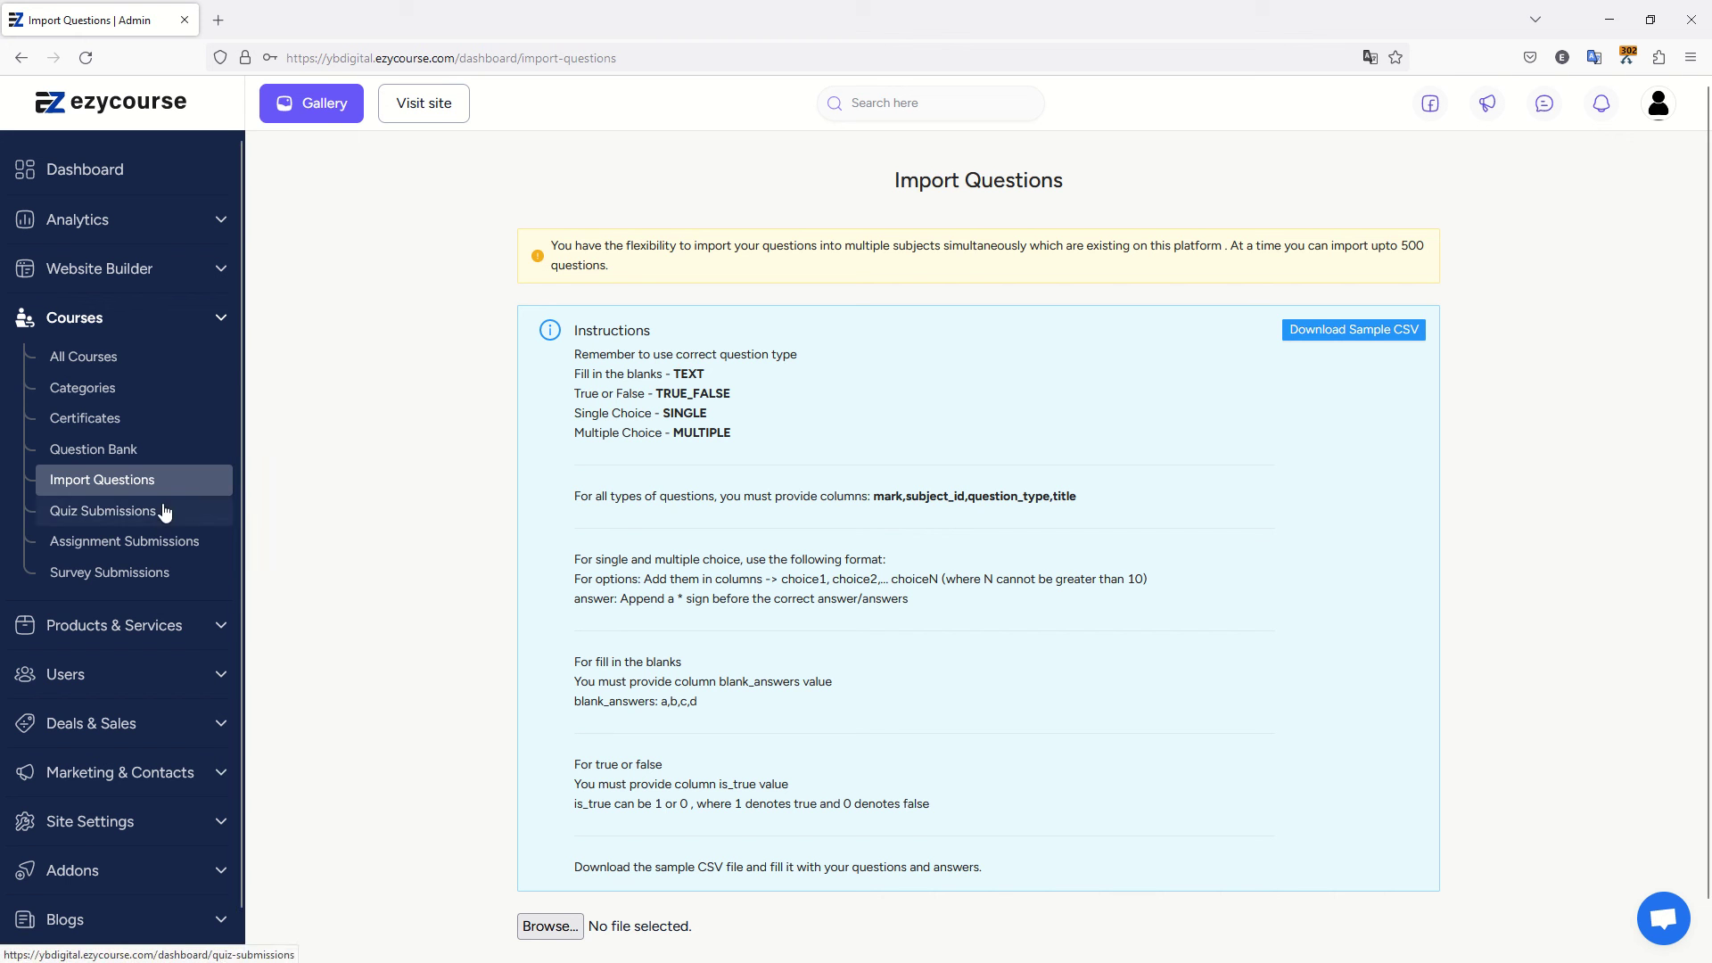
# From All Courses, open the Excel 365 Basics public page and scroll to its US$49 price.
pyautogui.click(103, 359)
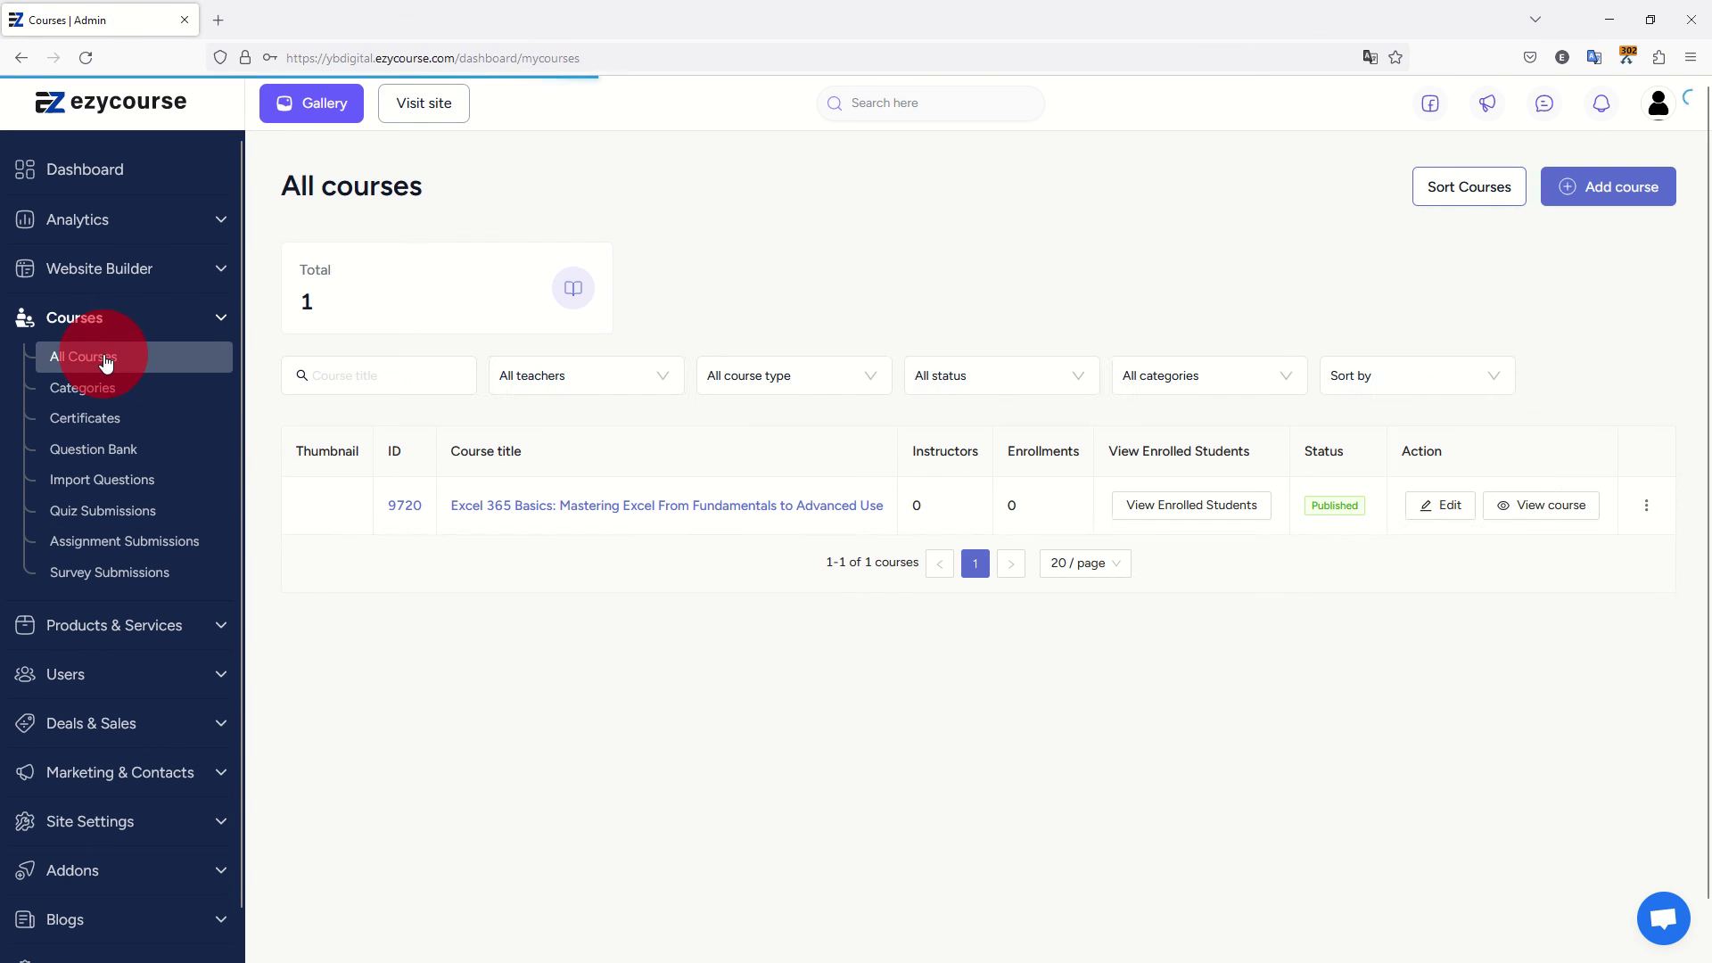
pyautogui.click(675, 506)
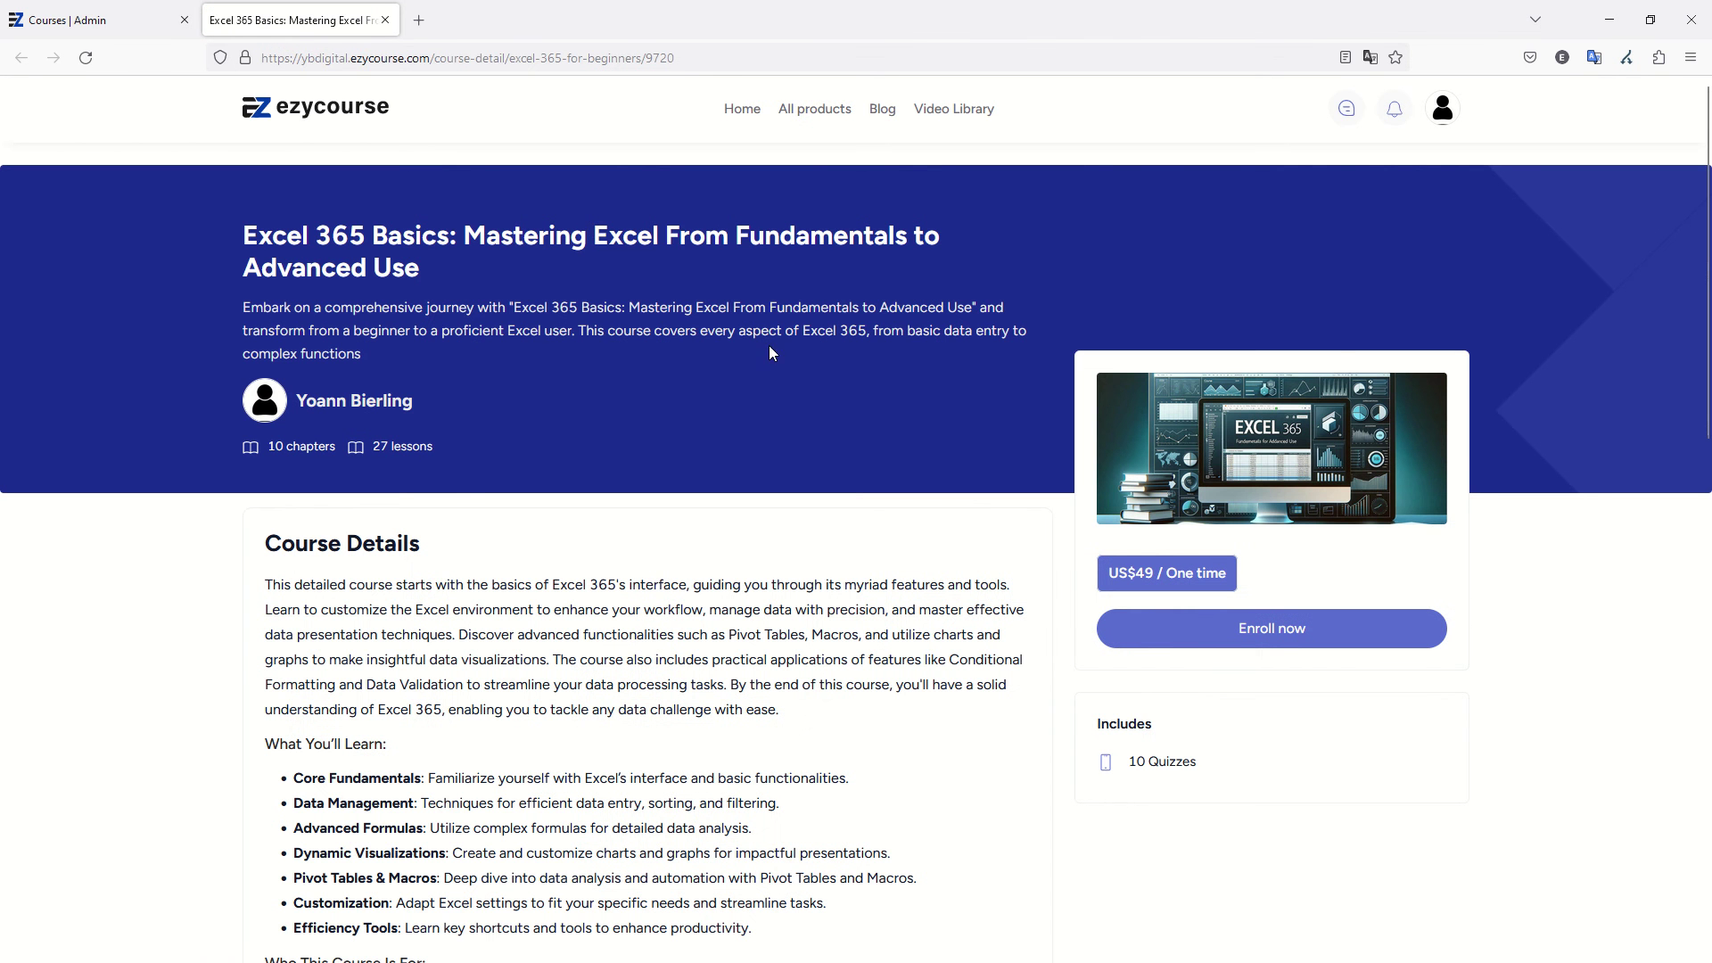
pyautogui.scroll(-2, 914, 323)
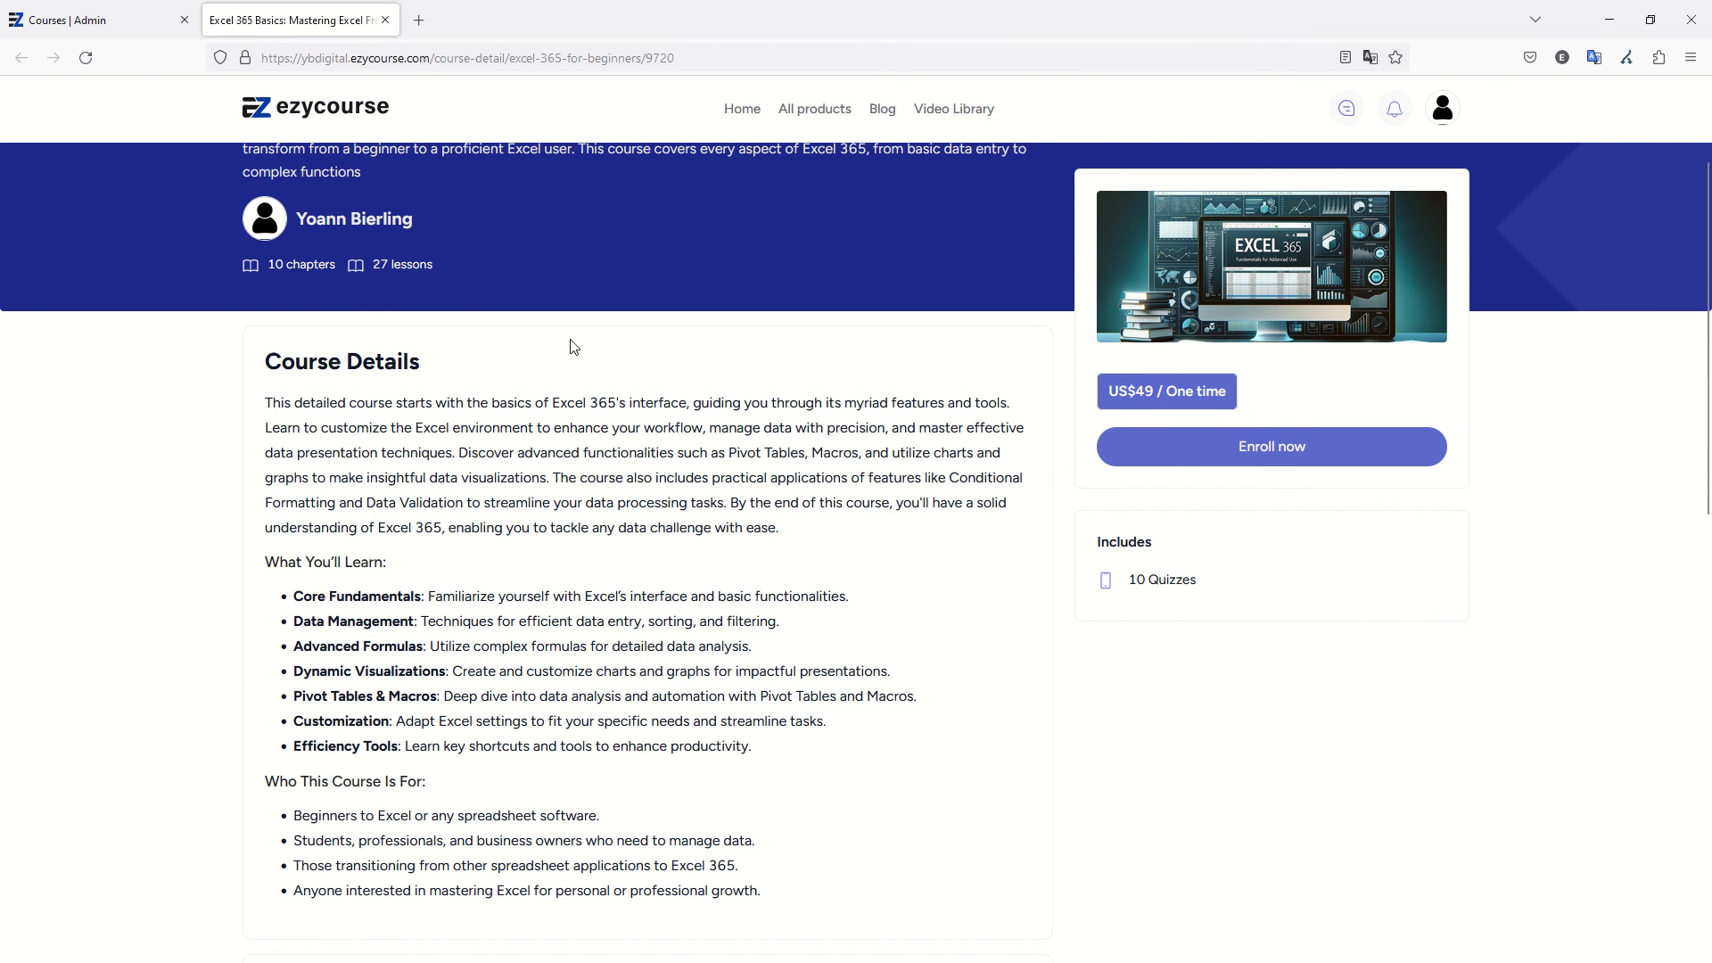
pyautogui.scroll(-5, 574, 325)
pyautogui.scroll(7, 553, 294)
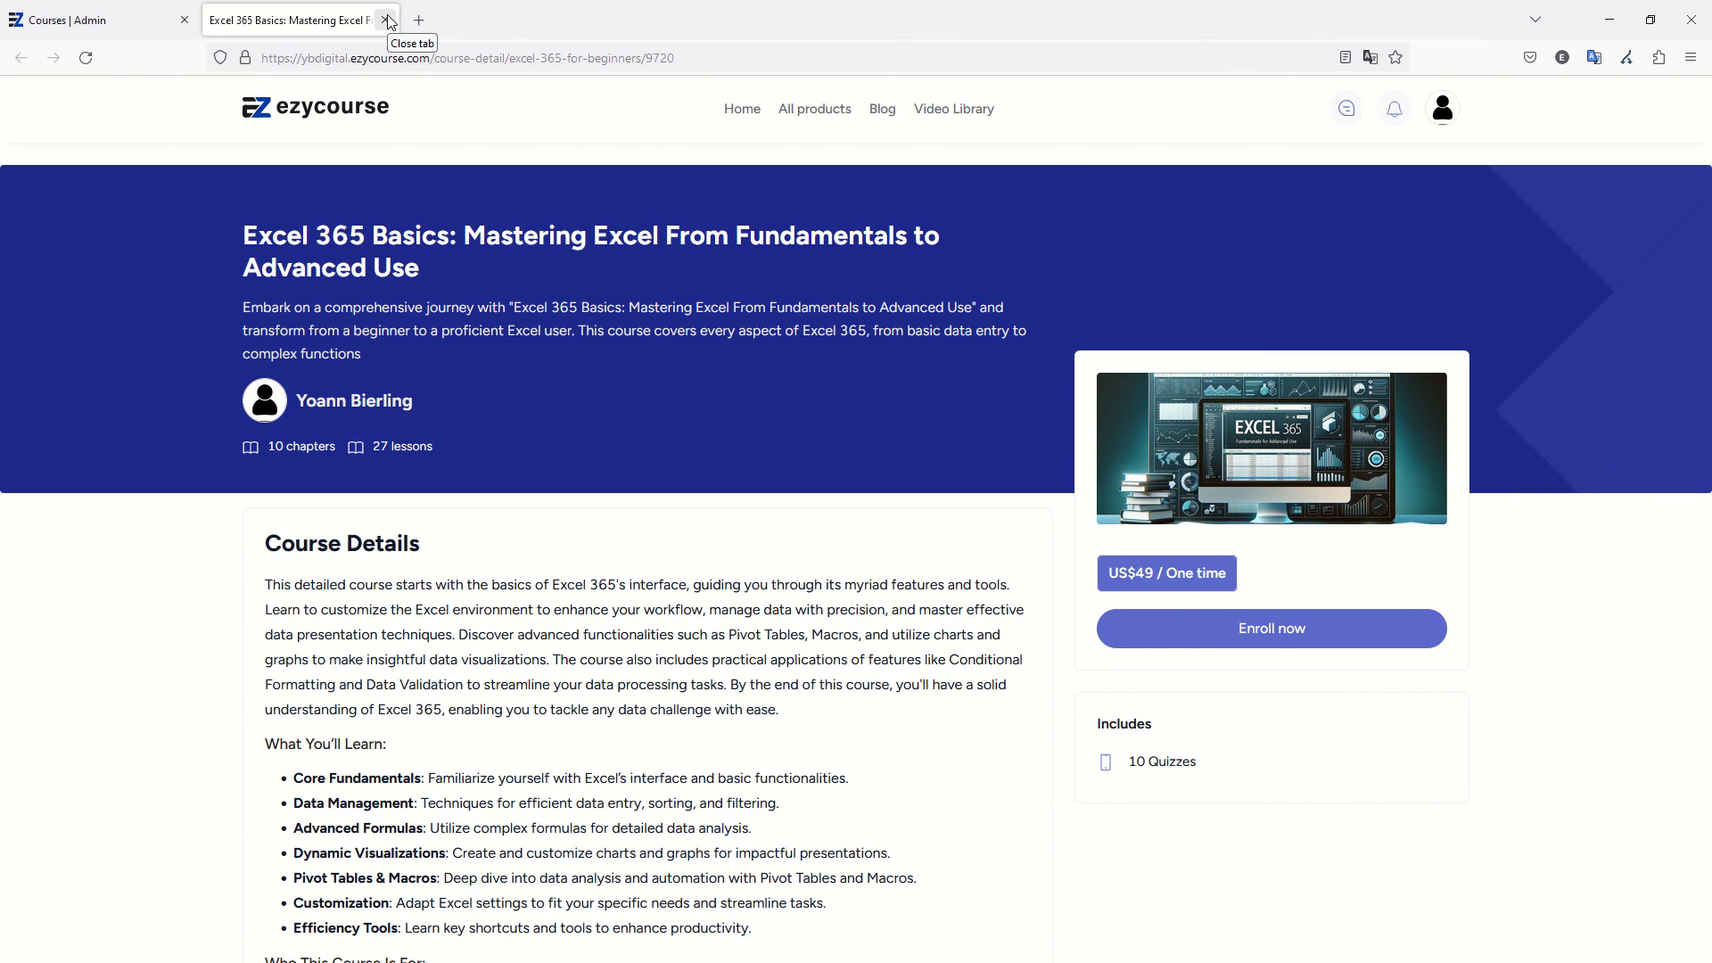
pyautogui.click(704, 57)
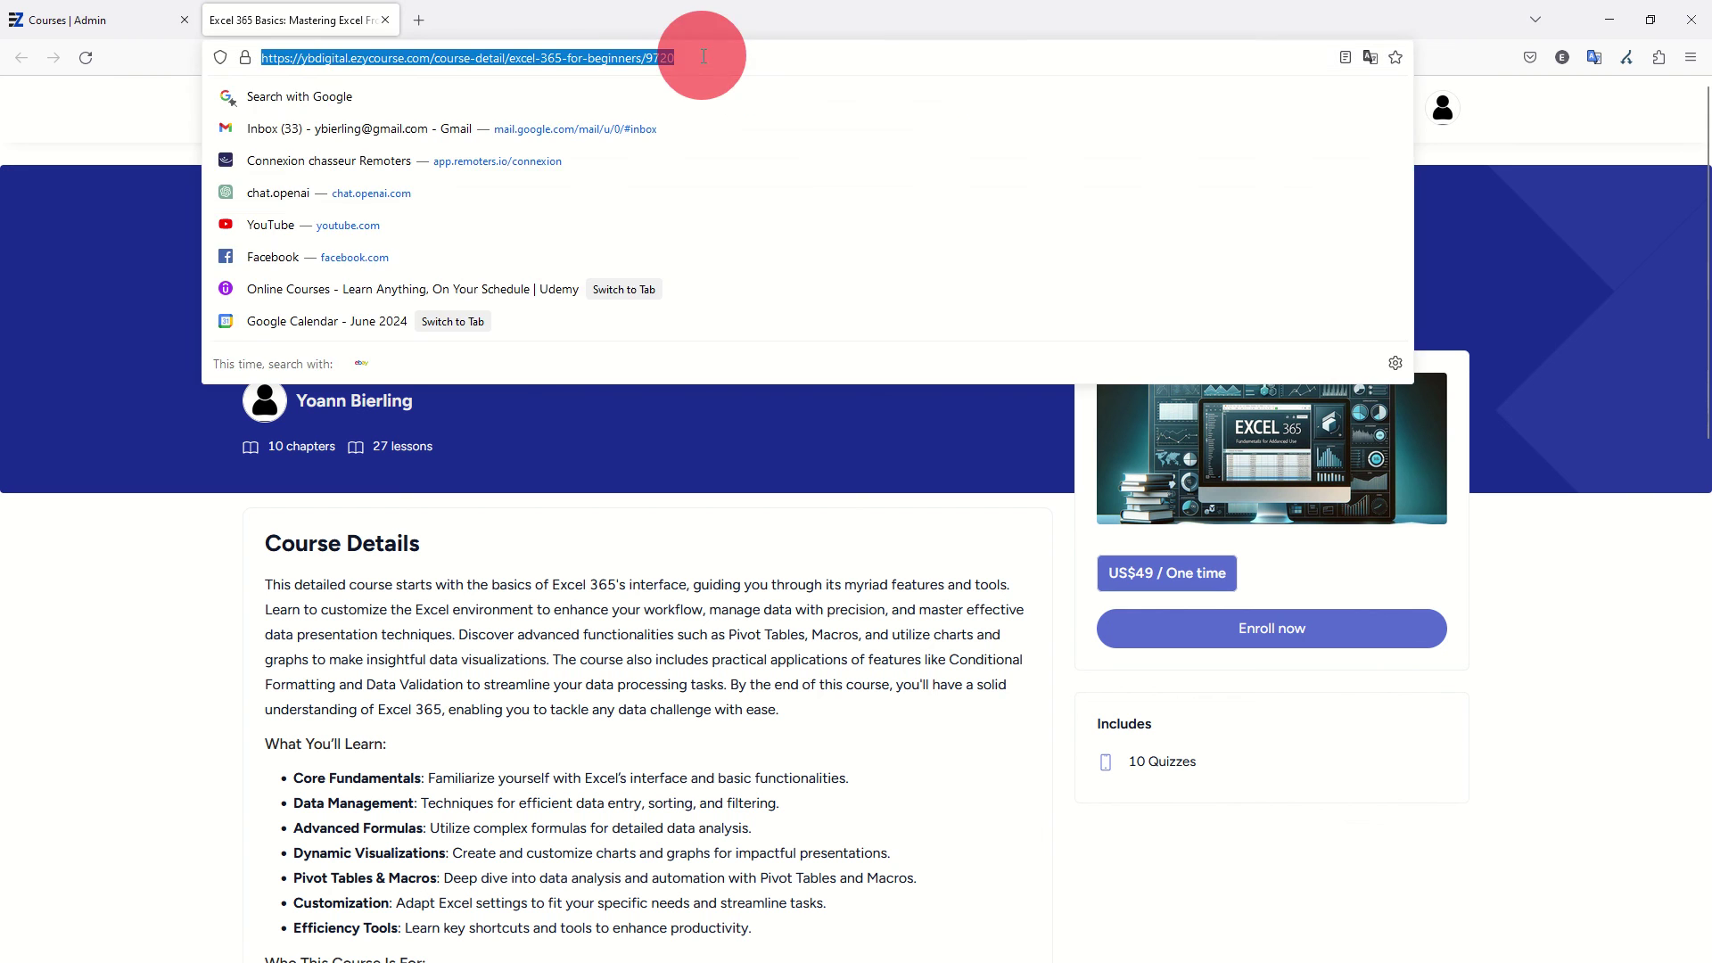
pyautogui.click(115, 332)
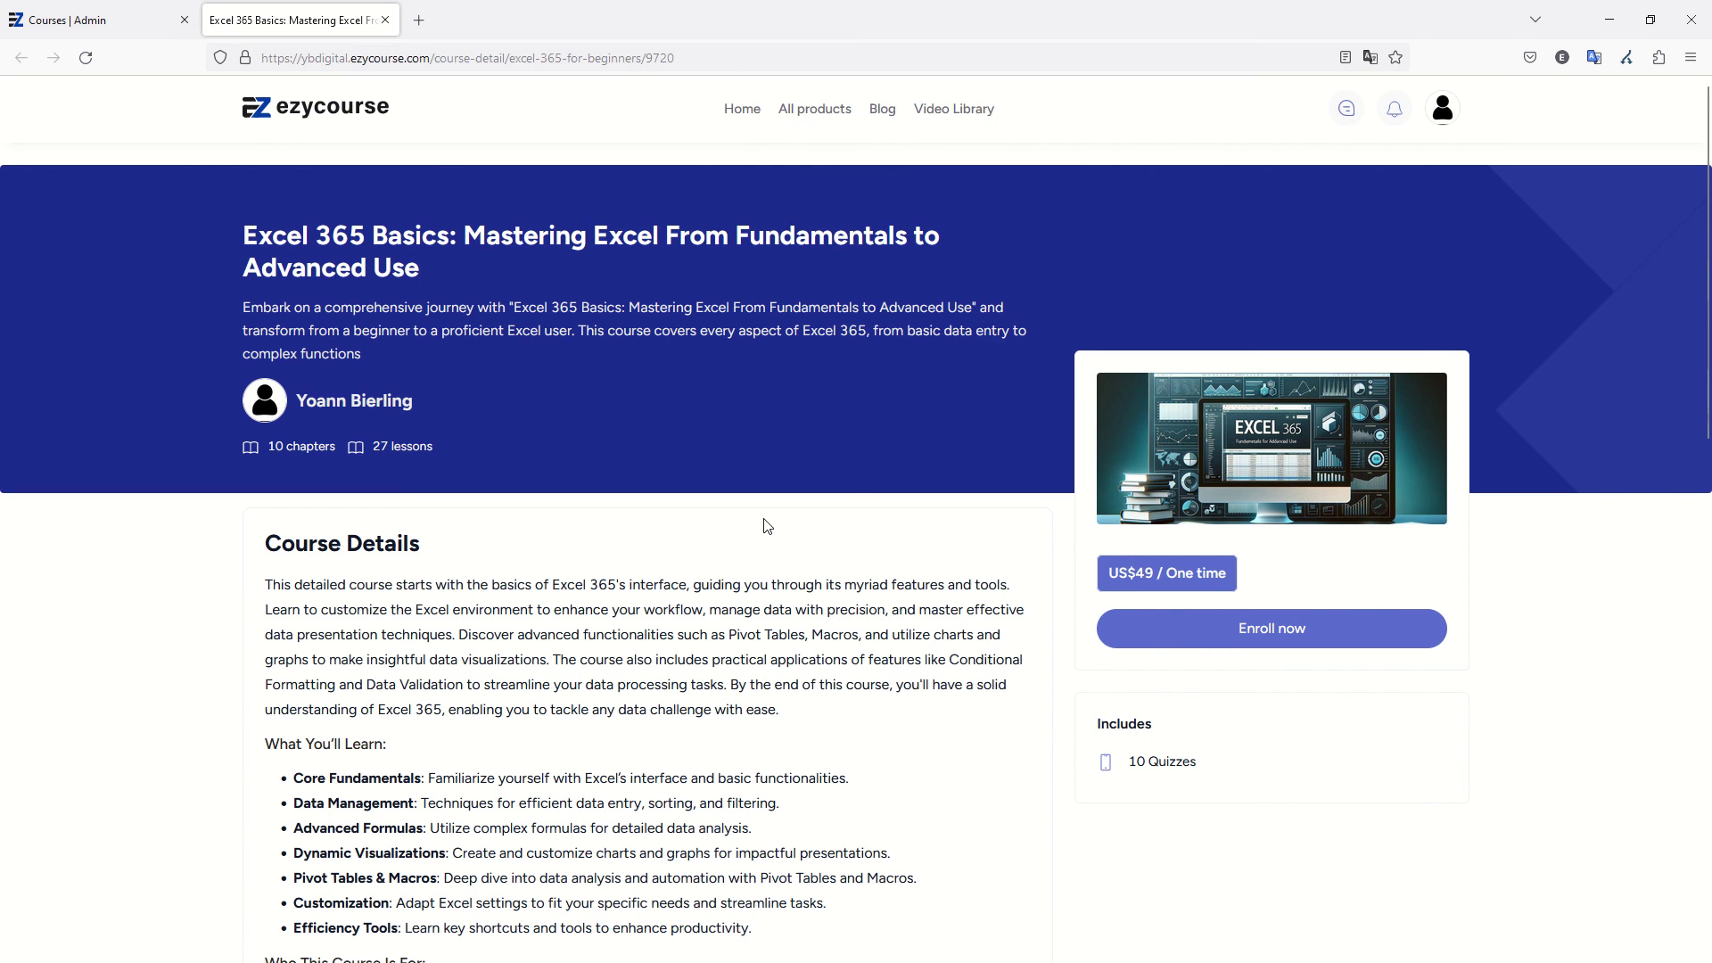